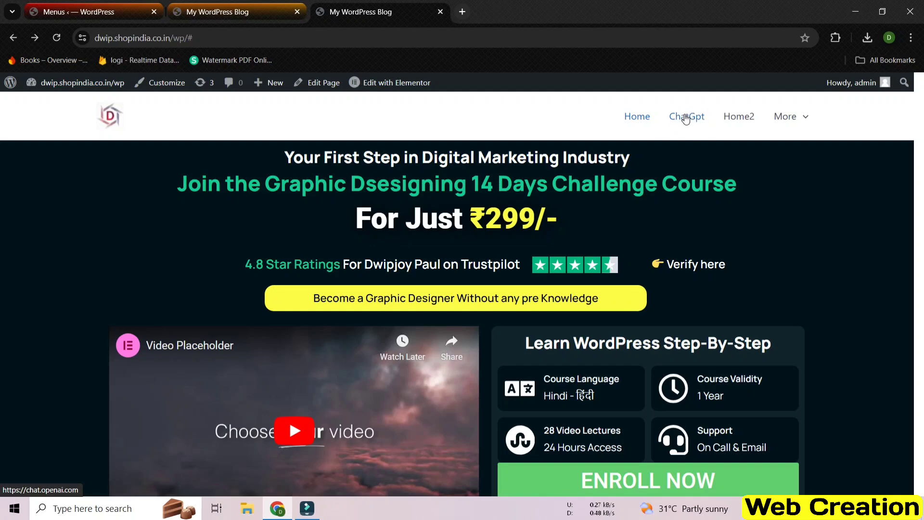
Test the ChatGpt link in the example site's header, return to the site and close it
{"action": "left_click", "coordinate": [686, 118]}
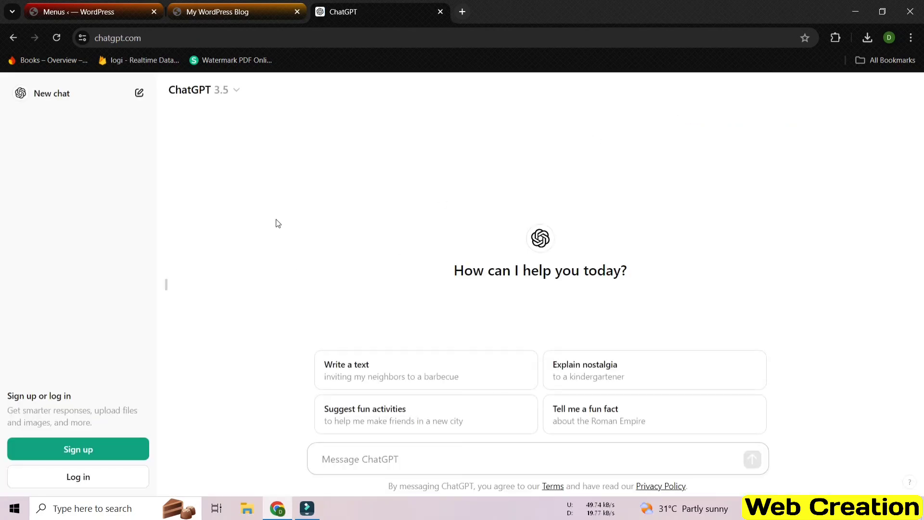
{"action": "left_click", "coordinate": [18, 40]}
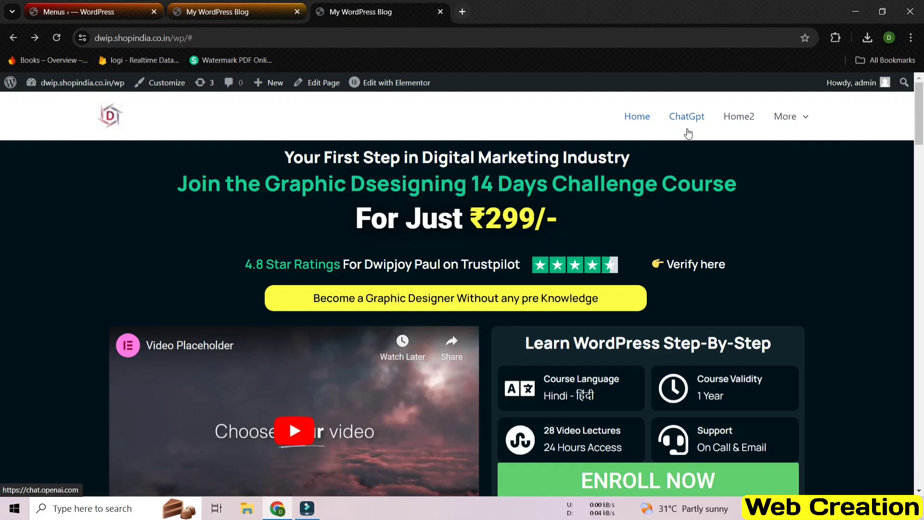
{"action": "left_click", "coordinate": [387, 14]}
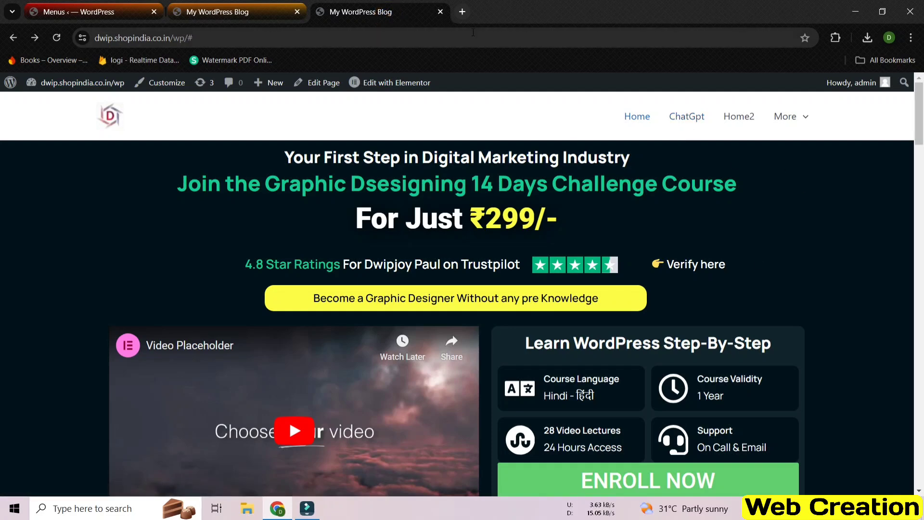
{"action": "left_click", "coordinate": [440, 12]}
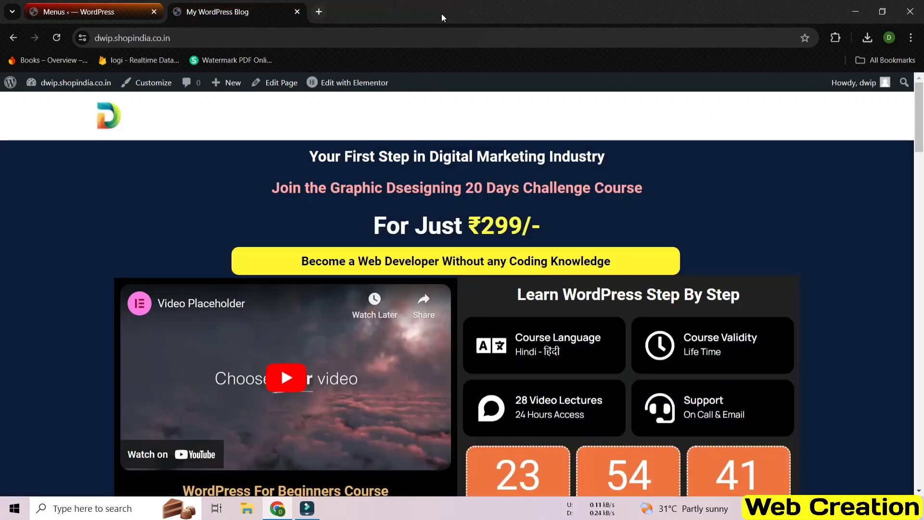
Open the screen for managing the site's navigation menus from the WordPress admin dashboard
{"action": "left_click", "coordinate": [82, 4]}
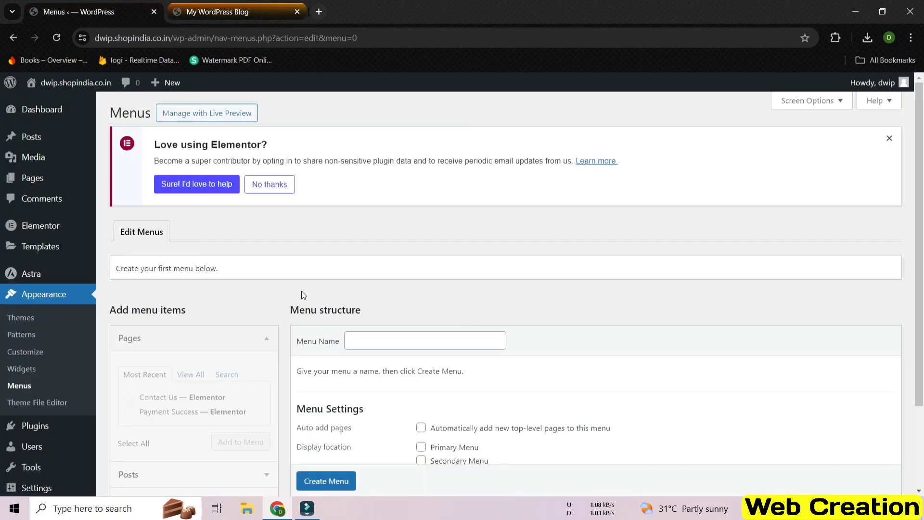
{"action": "left_click", "coordinate": [39, 112]}
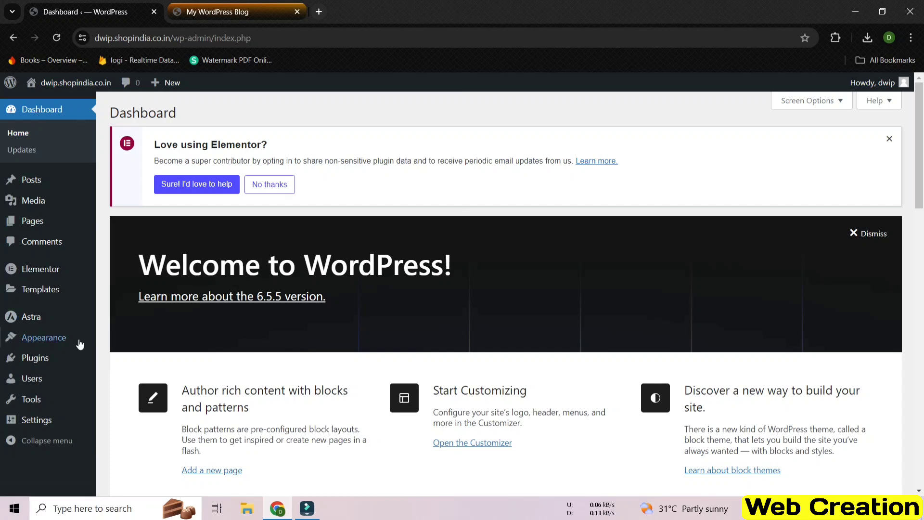
{"action": "mouse_move", "coordinate": [58, 344]}
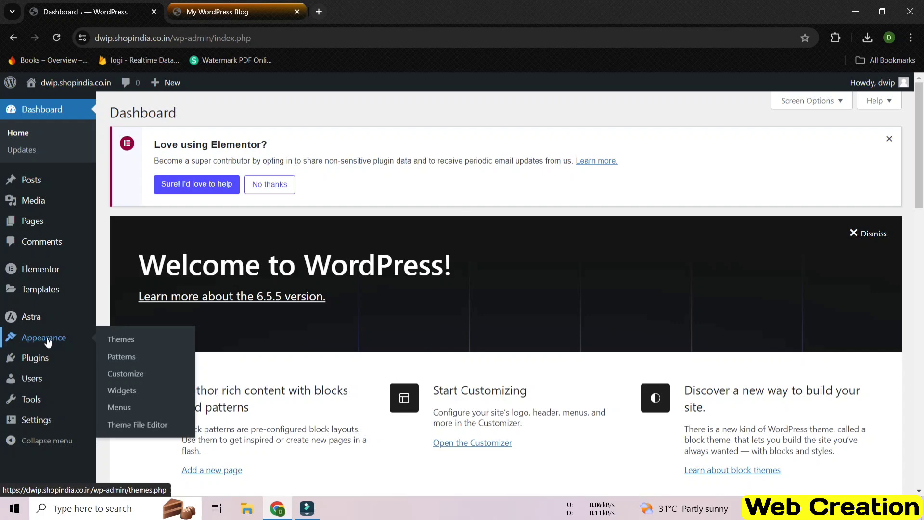
{"action": "left_click", "coordinate": [116, 407]}
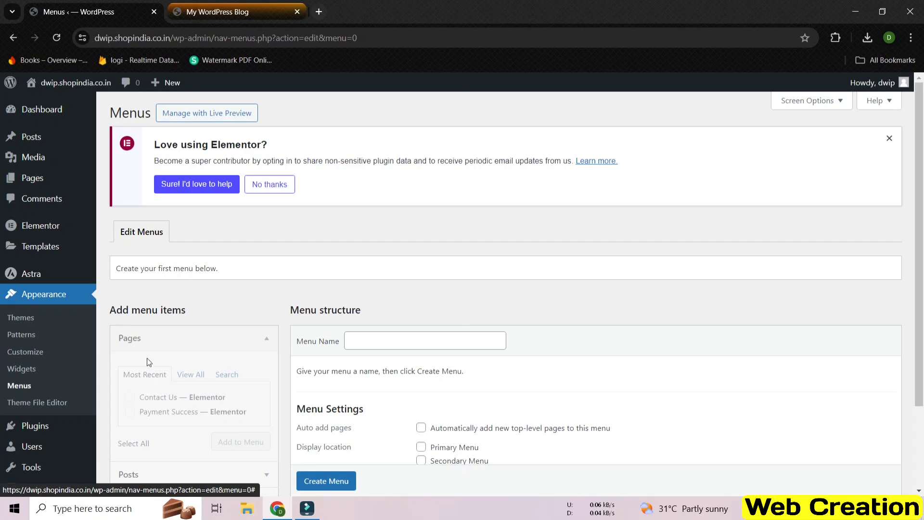
Name the new navigation menu "Main Menu"
{"action": "scroll", "coordinate": [158, 367], "scroll_direction": "down", "scroll_amount": 1}
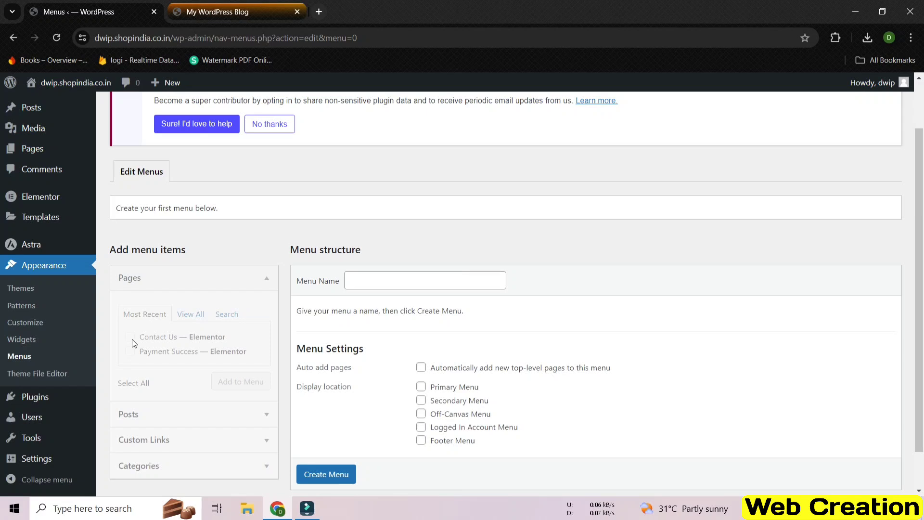
{"action": "left_click", "coordinate": [132, 339]}
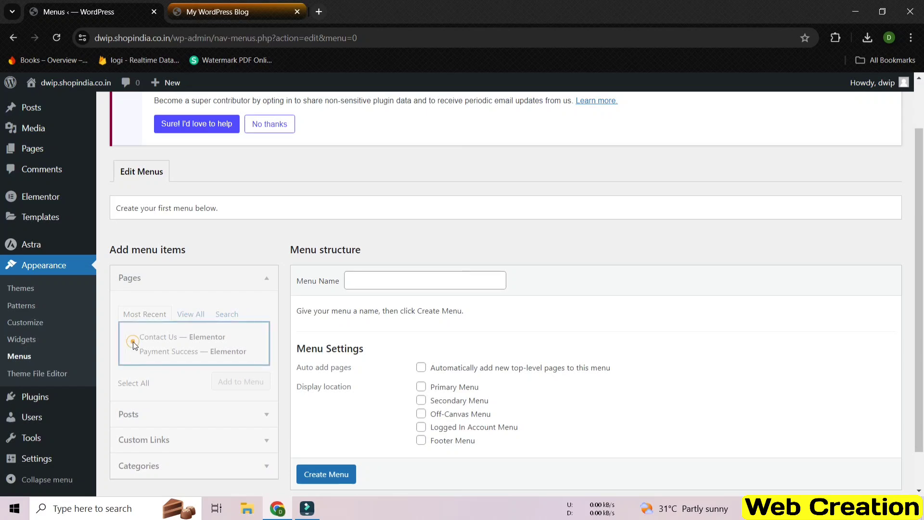
{"action": "left_click", "coordinate": [133, 341]}
{"action": "left_click", "coordinate": [339, 285]}
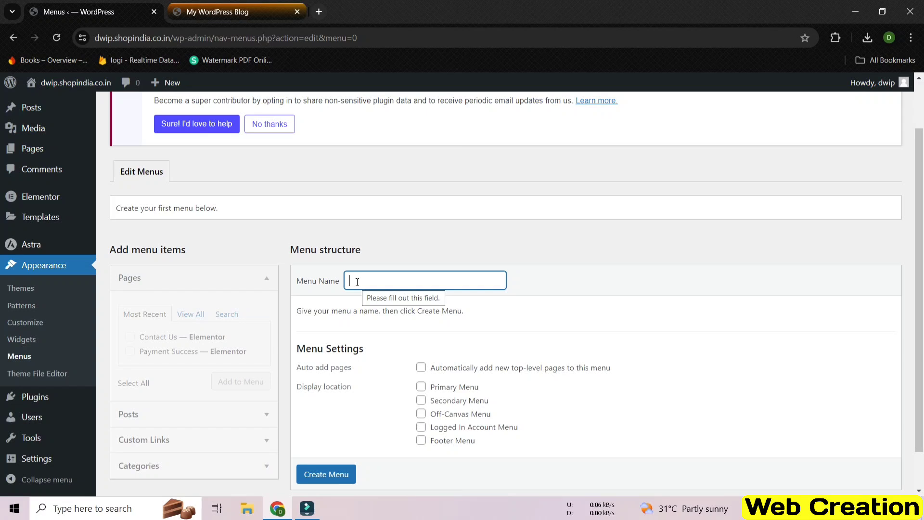
{"action": "left_click", "coordinate": [357, 282]}
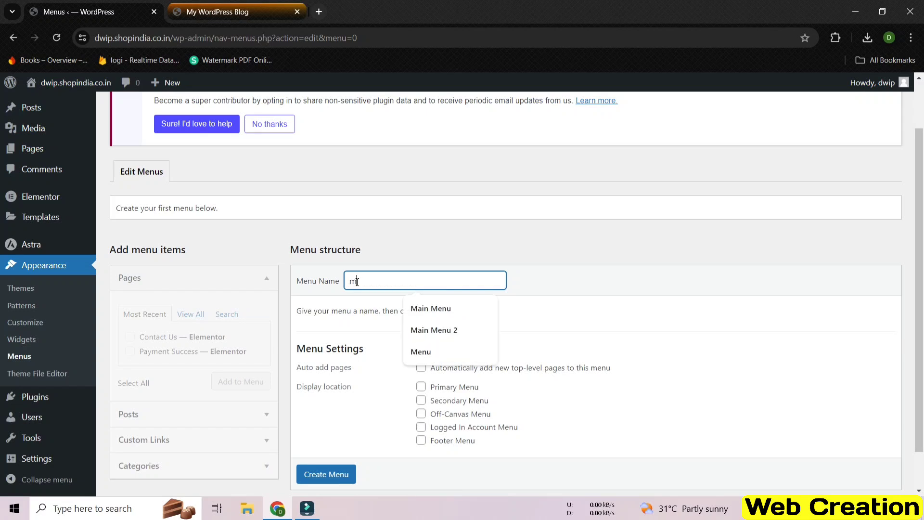
{"action": "left_click", "coordinate": [407, 306]}
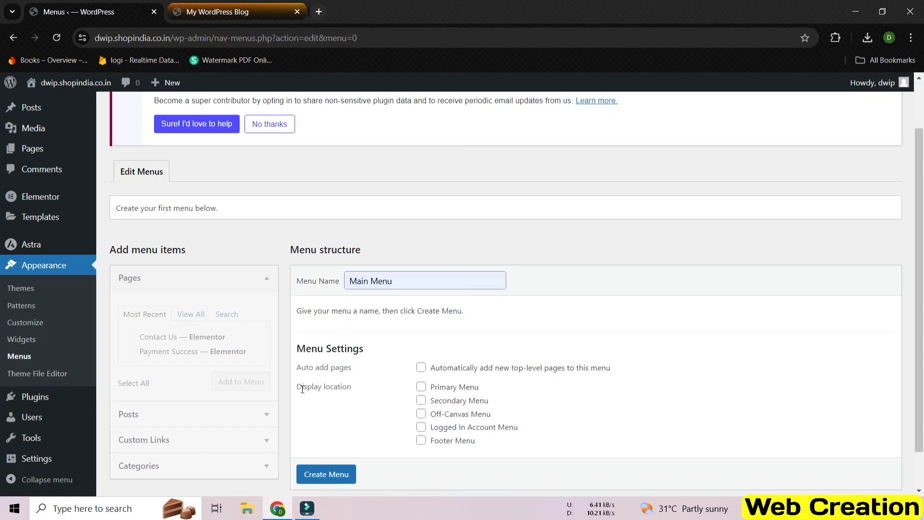
Assign the new menu to the Primary Menu display location and create it
{"action": "left_click", "coordinate": [367, 387]}
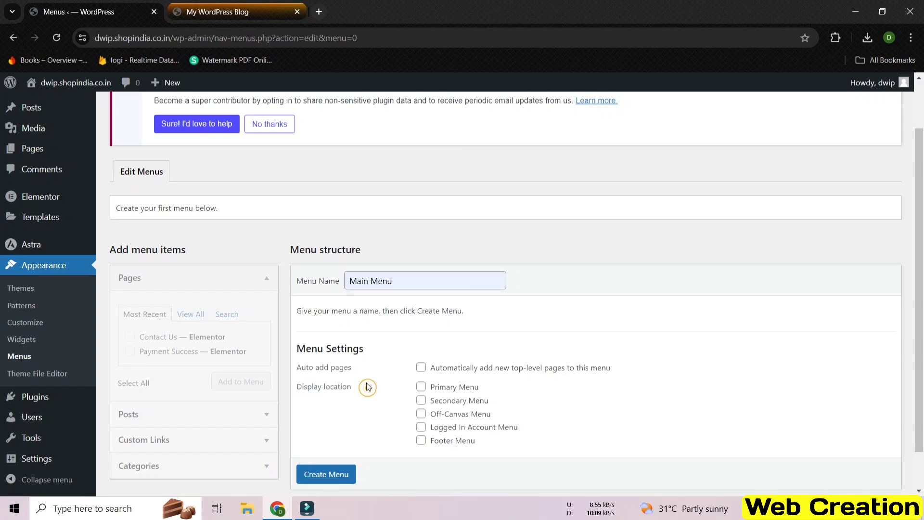
{"action": "left_click", "coordinate": [422, 388]}
{"action": "left_click", "coordinate": [324, 473]}
{"action": "scroll", "coordinate": [322, 475], "scroll_direction": "down", "scroll_amount": 1}
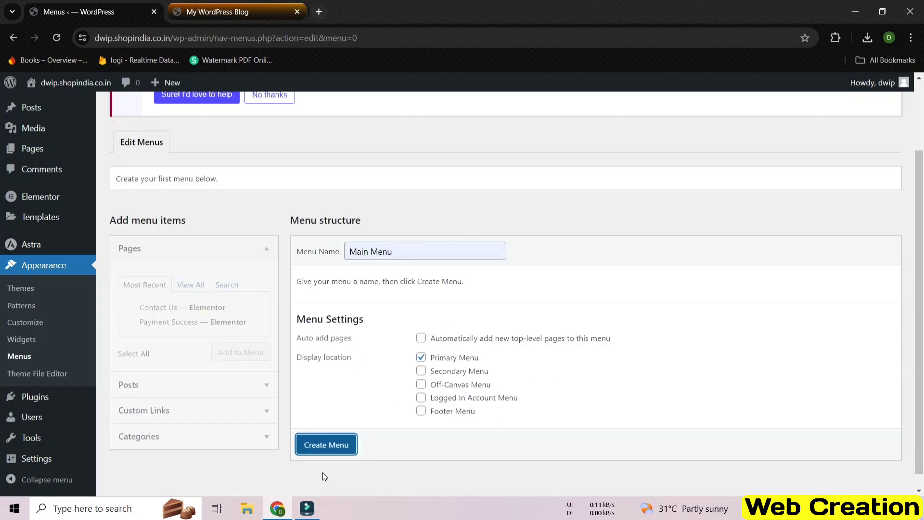
{"action": "left_click", "coordinate": [322, 455]}
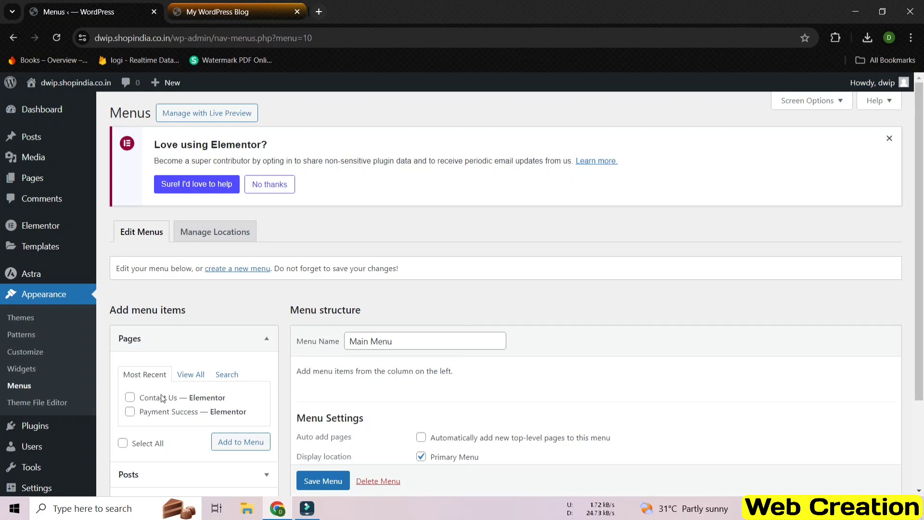
List all pages available for the menu and look at the live site's header
{"action": "scroll", "coordinate": [161, 388], "scroll_direction": "down", "scroll_amount": 1}
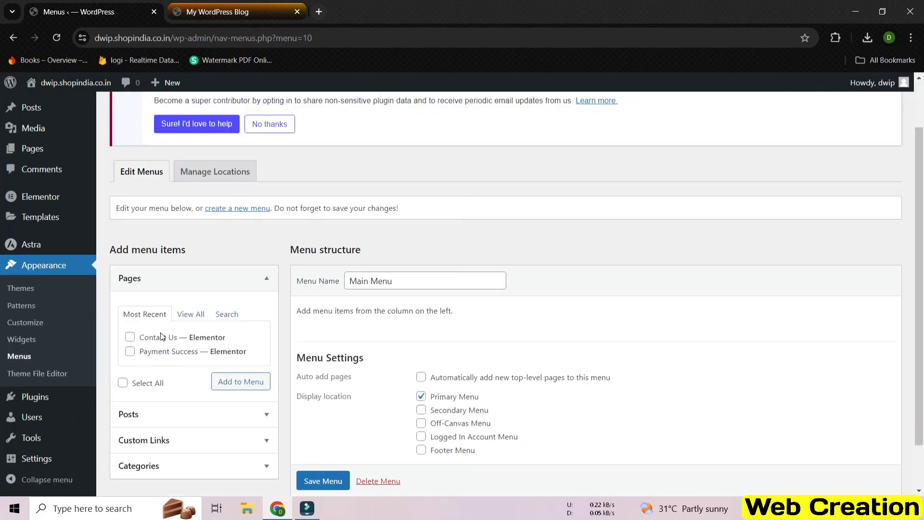
{"action": "left_click", "coordinate": [191, 315]}
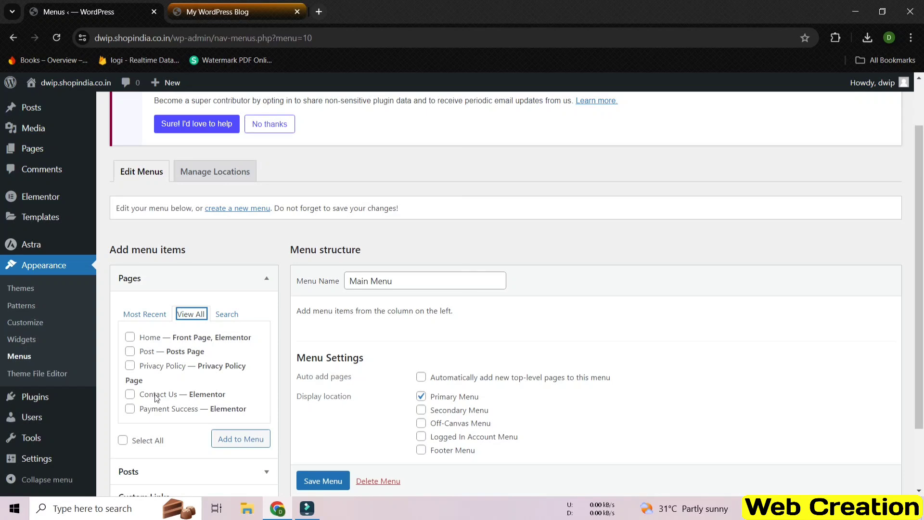
{"action": "mouse_move", "coordinate": [33, 150]}
{"action": "left_click", "coordinate": [233, 7]}
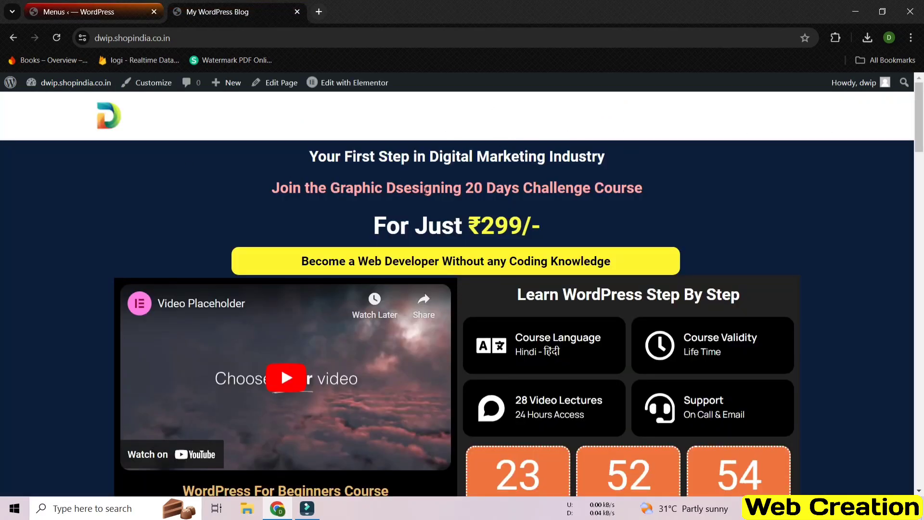
{"action": "left_click", "coordinate": [97, 9]}
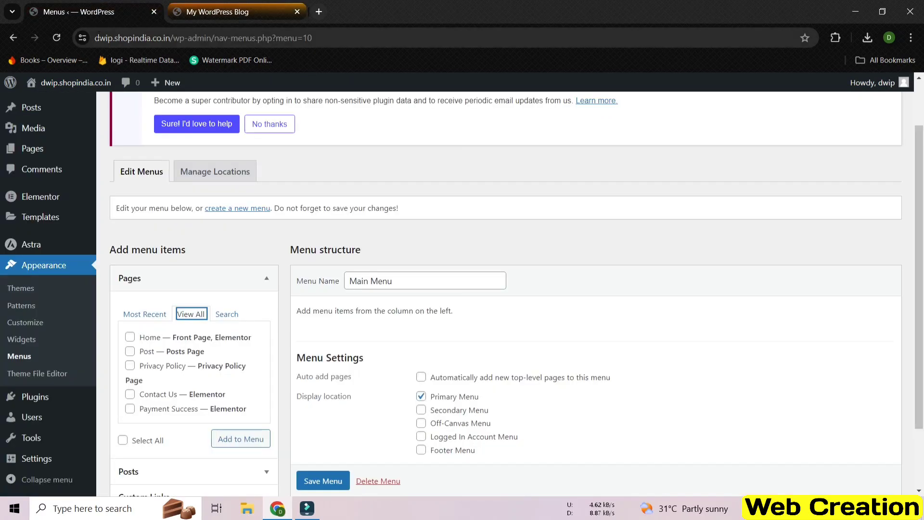
Add the Home, Post, Privacy Policy, Contact Us and Payment Success pages to Main Menu
{"action": "left_click", "coordinate": [130, 337]}
{"action": "left_click", "coordinate": [130, 351]}
{"action": "left_click", "coordinate": [130, 365]}
{"action": "left_click", "coordinate": [130, 394]}
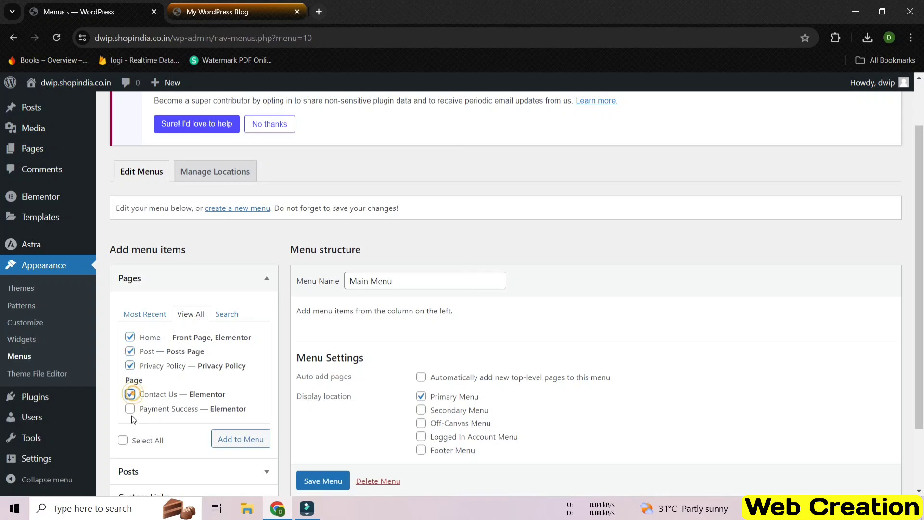
{"action": "left_click", "coordinate": [130, 409]}
{"action": "left_click", "coordinate": [130, 410]}
{"action": "left_click", "coordinate": [130, 351]}
{"action": "left_click", "coordinate": [130, 352]}
{"action": "left_click", "coordinate": [250, 442]}
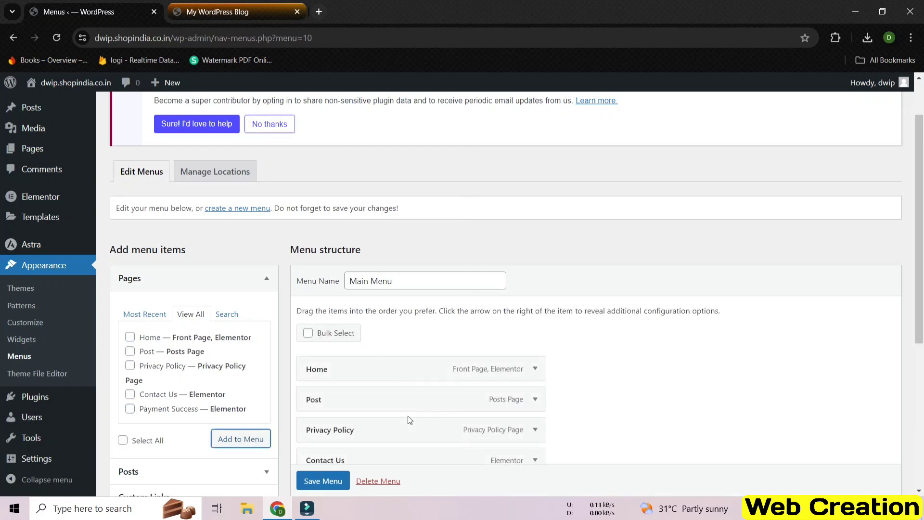
Save Main Menu and reload the live site to check its header navigation
{"action": "scroll", "coordinate": [413, 421], "scroll_direction": "down", "scroll_amount": 3}
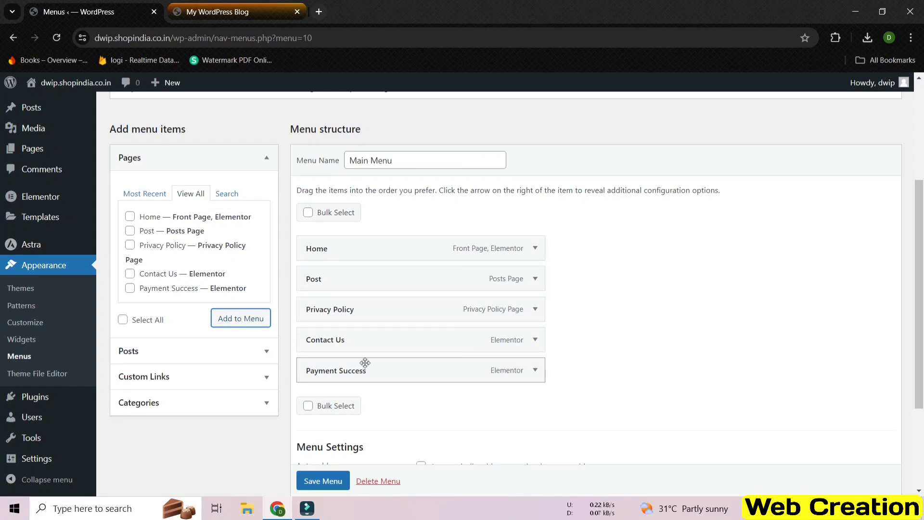
{"action": "scroll", "coordinate": [363, 361], "scroll_direction": "down", "scroll_amount": 1}
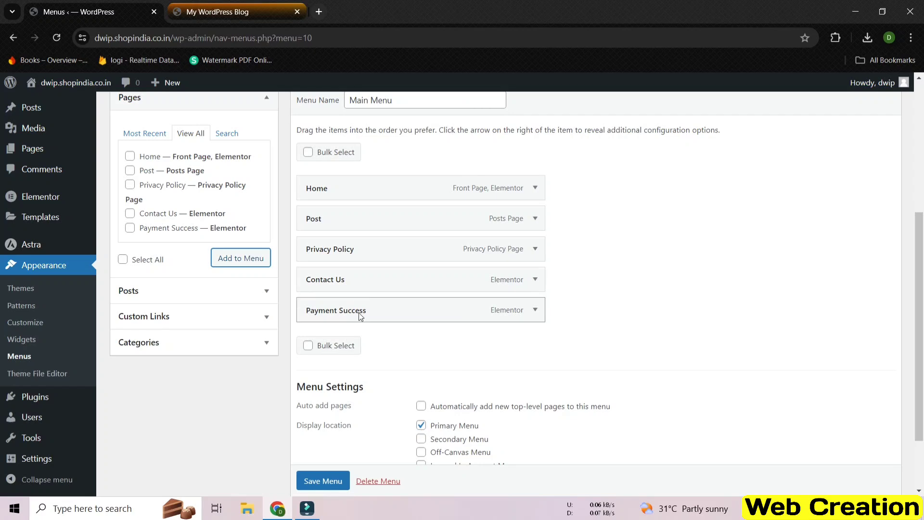
{"action": "left_click", "coordinate": [334, 481]}
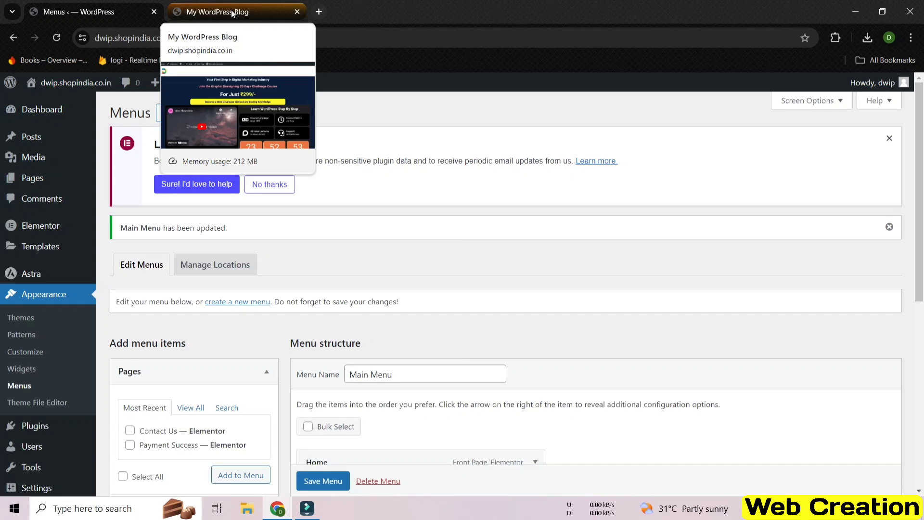
{"action": "left_click", "coordinate": [232, 13]}
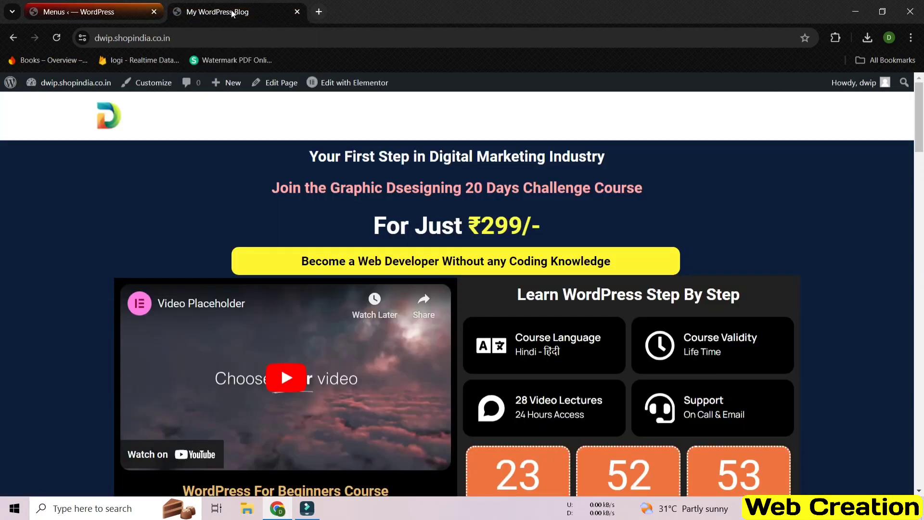
{"action": "left_click", "coordinate": [56, 38]}
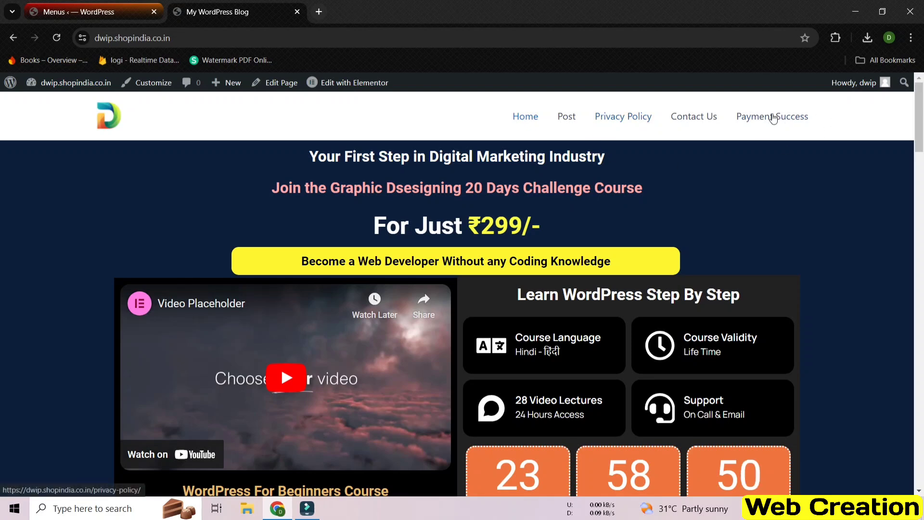
Move Privacy Policy below Payment Success in Main Menu, saving the new order, and reload the live site to check it
{"action": "left_click", "coordinate": [77, 3]}
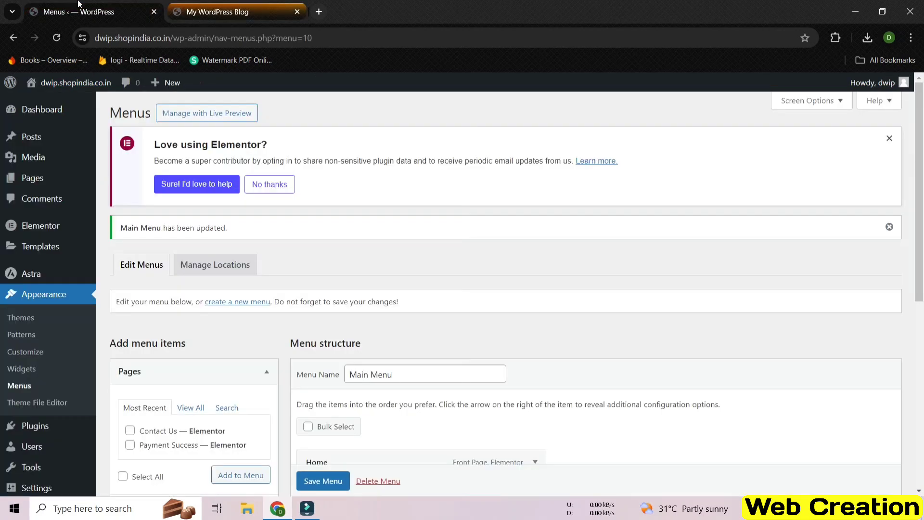
{"action": "scroll", "coordinate": [381, 365], "scroll_direction": "down", "scroll_amount": 4}
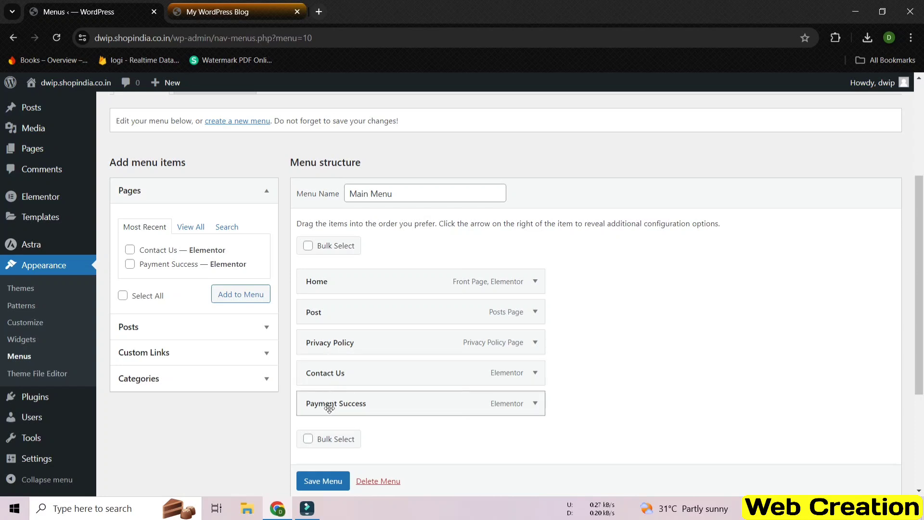
{"action": "left_click", "coordinate": [326, 344]}
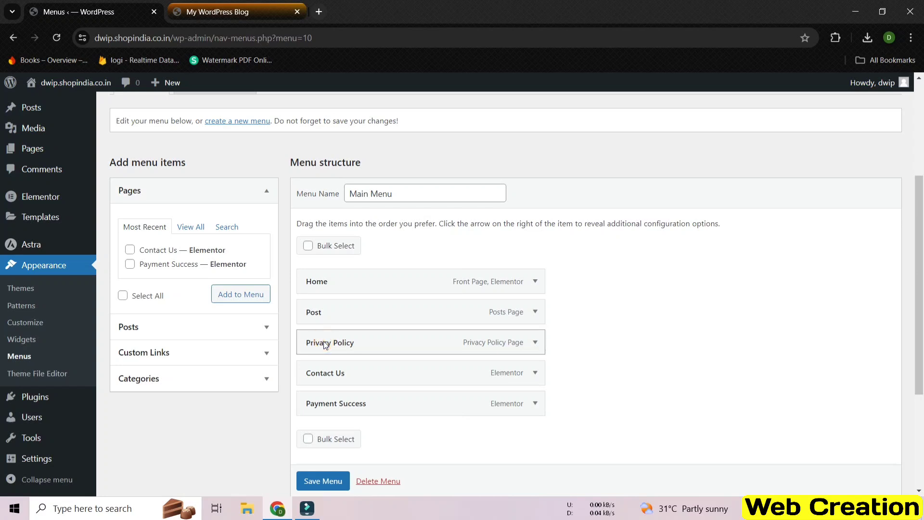
{"action": "left_click_drag", "start_coordinate": [326, 344], "coordinate": [318, 415]}
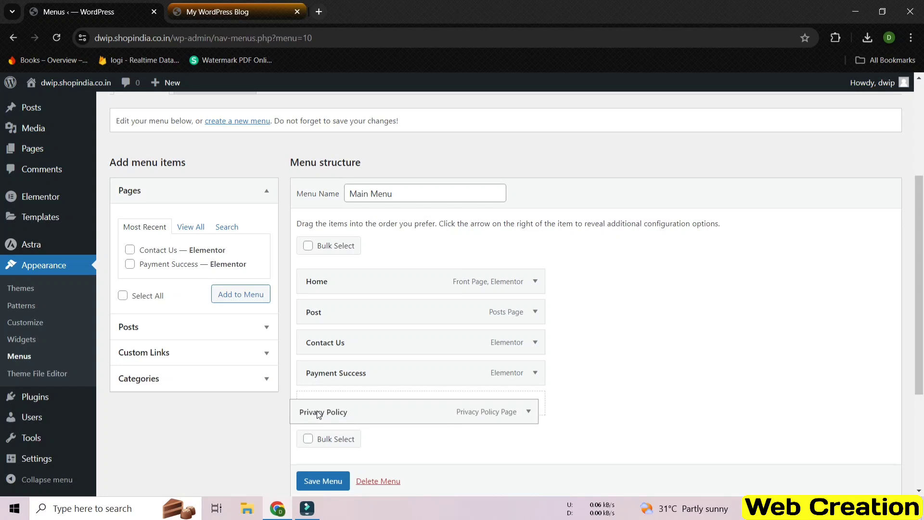
{"action": "left_click_drag", "start_coordinate": [318, 409], "coordinate": [316, 410]}
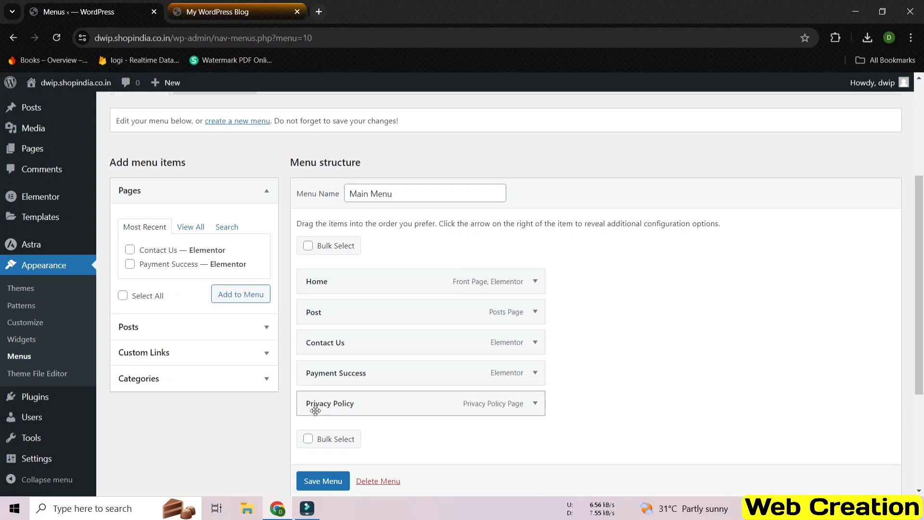
{"action": "scroll", "coordinate": [318, 433], "scroll_direction": "down", "scroll_amount": 1}
{"action": "left_click", "coordinate": [327, 481]}
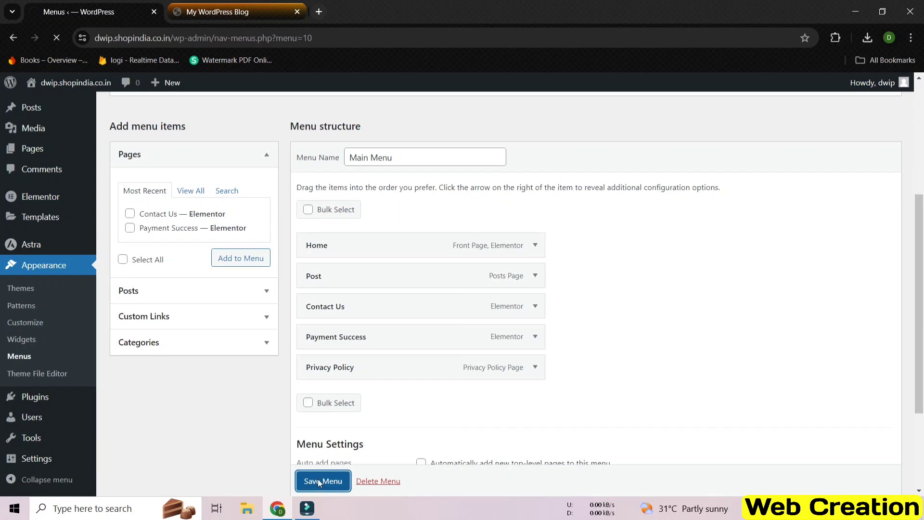
{"action": "left_click", "coordinate": [236, 11]}
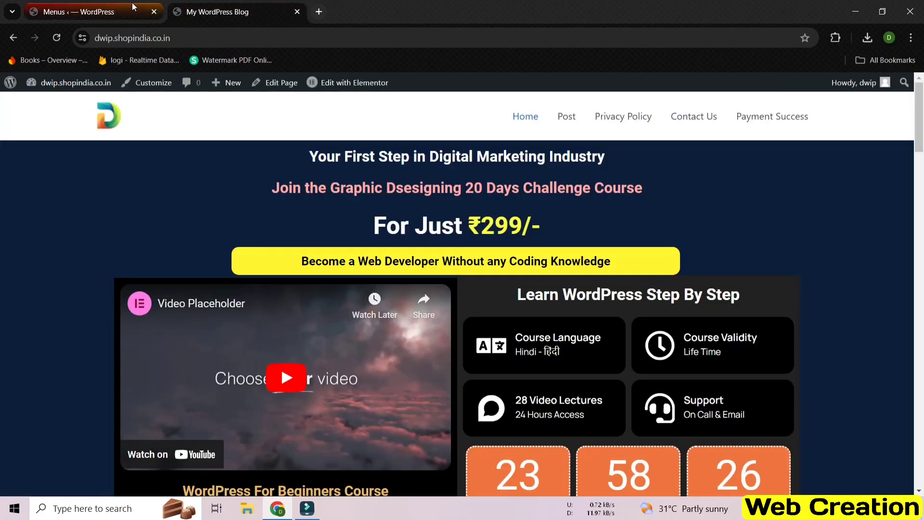
{"action": "left_click", "coordinate": [57, 38]}
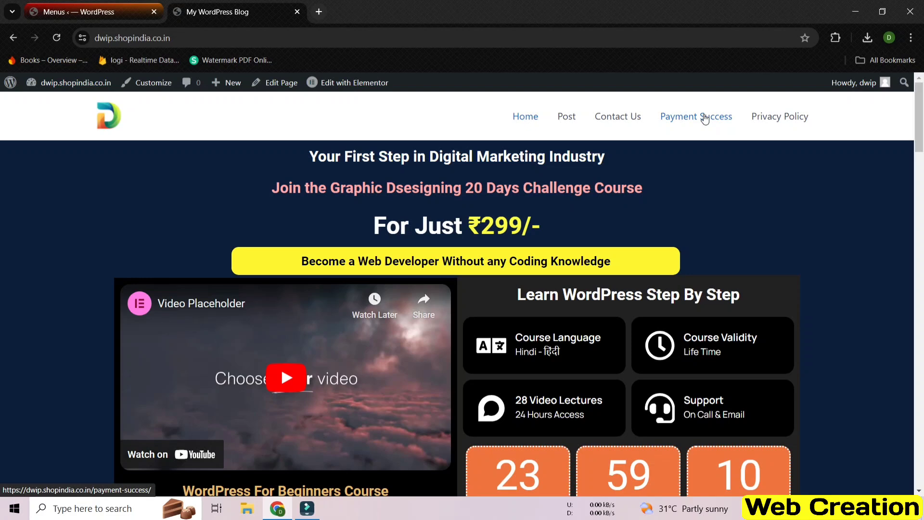
Remove Payment Success from Main Menu, save the menu, and reload the live site to check its header
{"action": "left_click", "coordinate": [124, 6]}
{"action": "scroll", "coordinate": [323, 356], "scroll_direction": "down", "scroll_amount": 3}
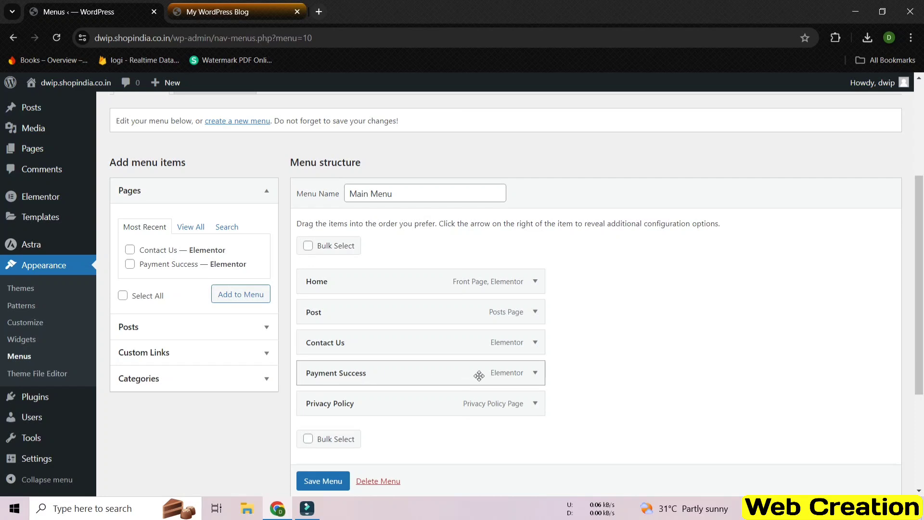
{"action": "left_click", "coordinate": [535, 374]}
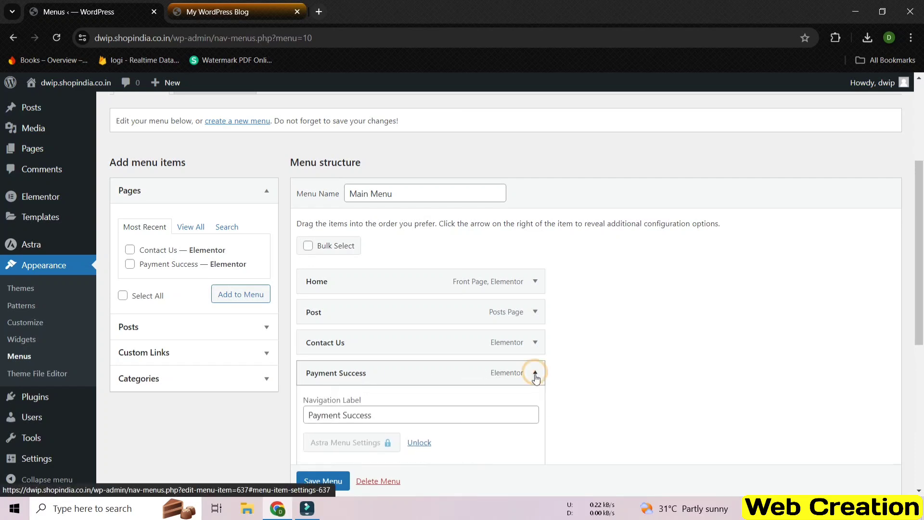
{"action": "scroll", "coordinate": [427, 377], "scroll_direction": "down", "scroll_amount": 3}
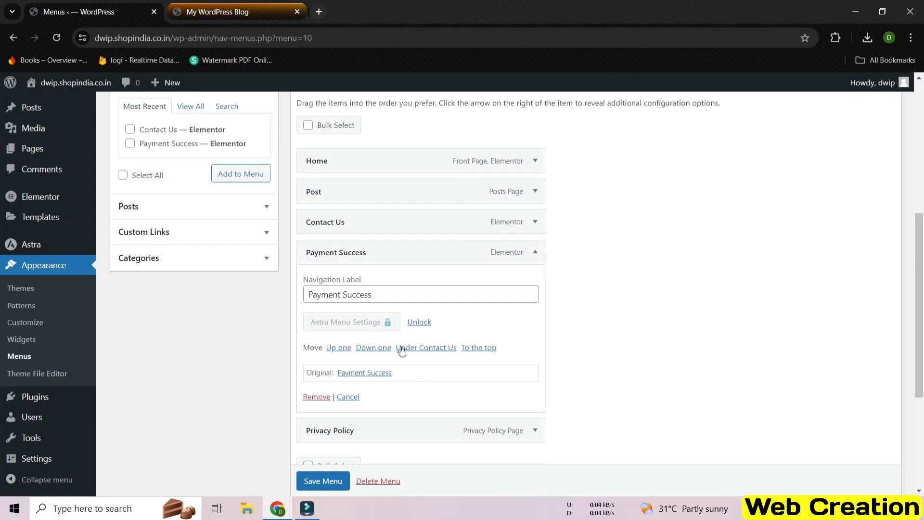
{"action": "left_click", "coordinate": [317, 397]}
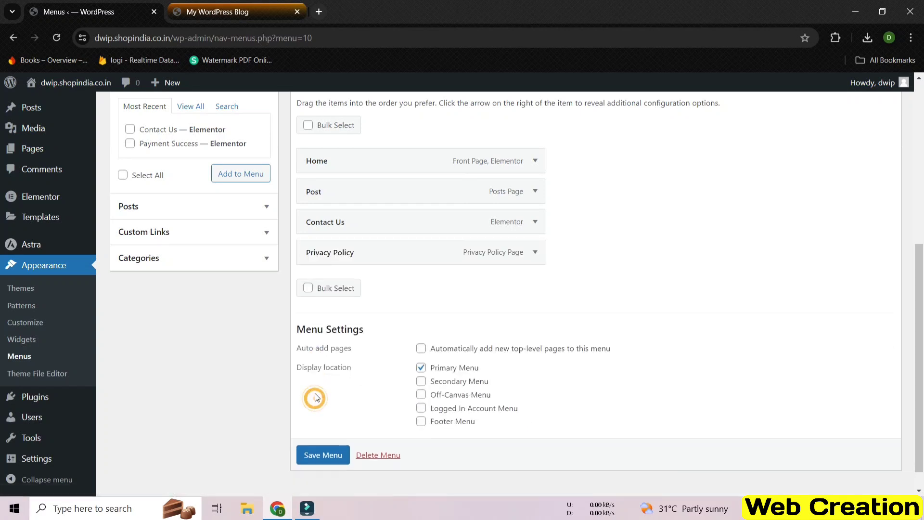
{"action": "left_click", "coordinate": [322, 455]}
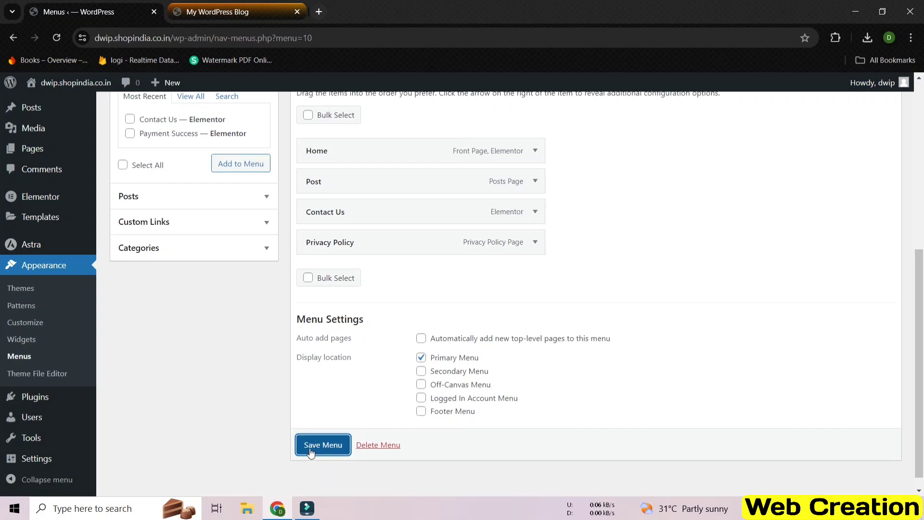
{"action": "left_click", "coordinate": [311, 450]}
{"action": "left_click", "coordinate": [218, 12]}
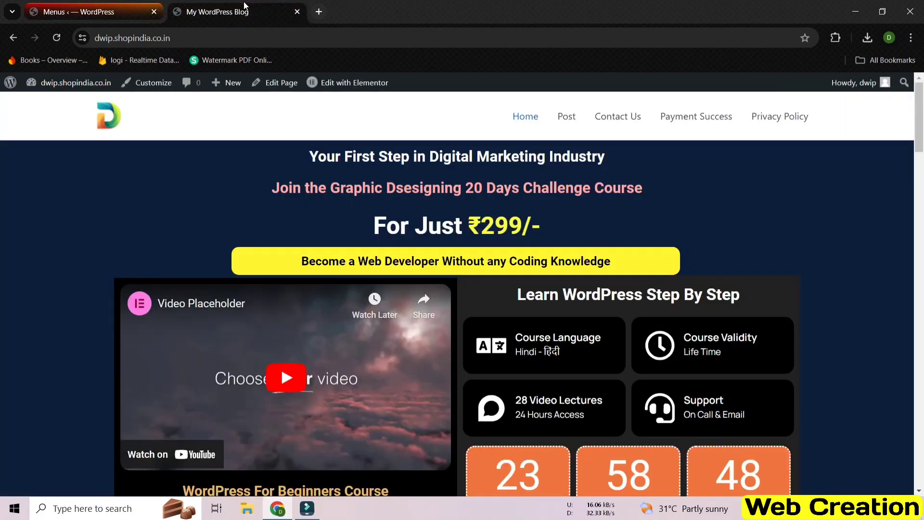
{"action": "left_click", "coordinate": [57, 38]}
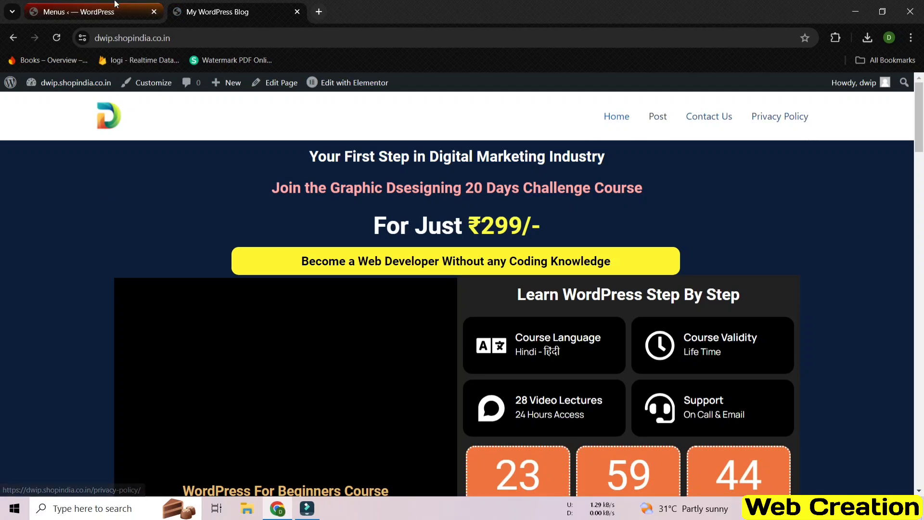
{"action": "right_click", "coordinate": [810, 210]}
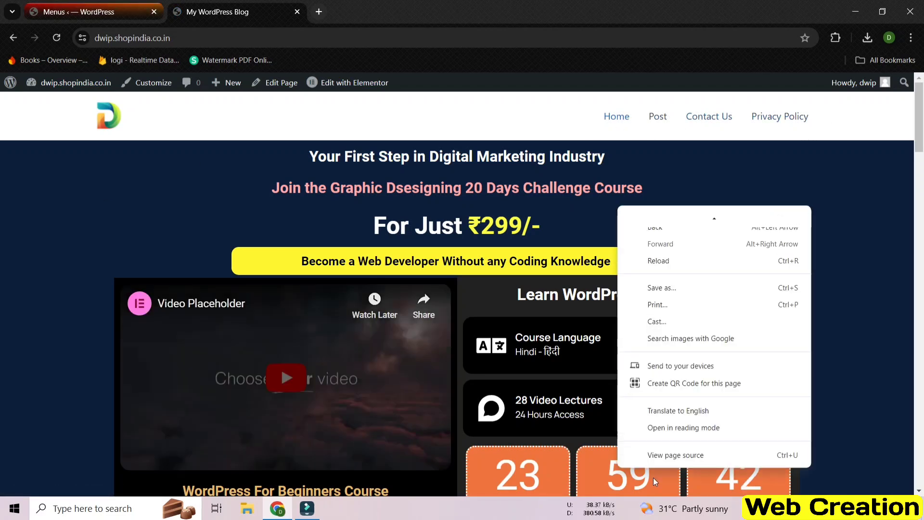
{"action": "left_click", "coordinate": [658, 454]}
{"action": "left_click", "coordinate": [268, 5]}
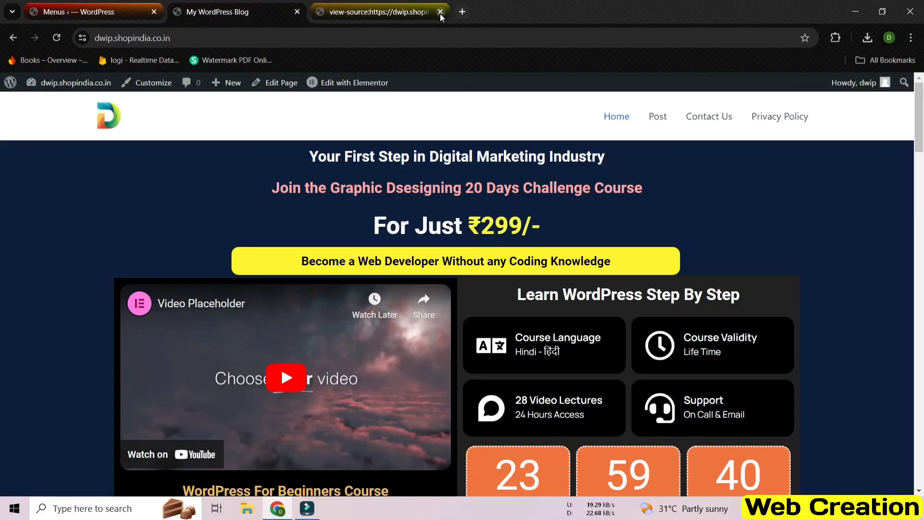
{"action": "left_click", "coordinate": [441, 11]}
Inspect the live site in the responsive mobile view and expand its mobile navigation menu to see the listed pages
{"action": "right_click", "coordinate": [765, 218]}
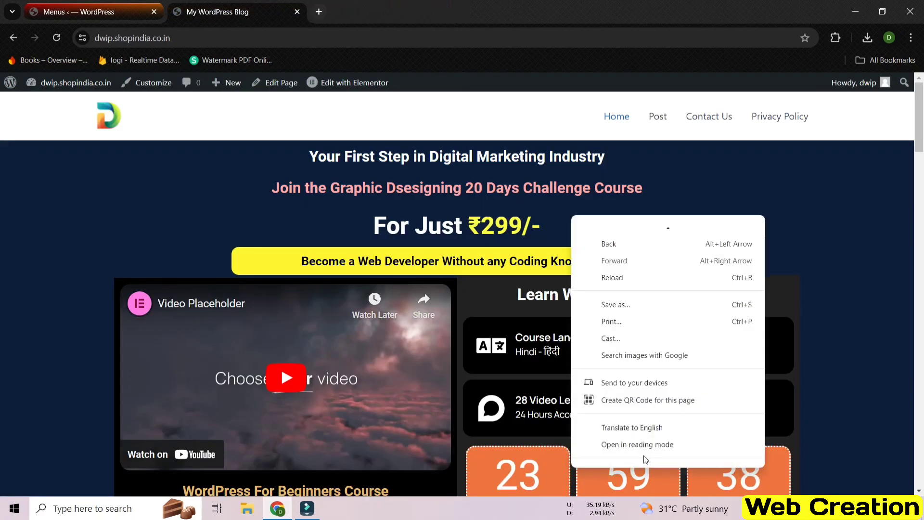
{"action": "left_click", "coordinate": [634, 457]}
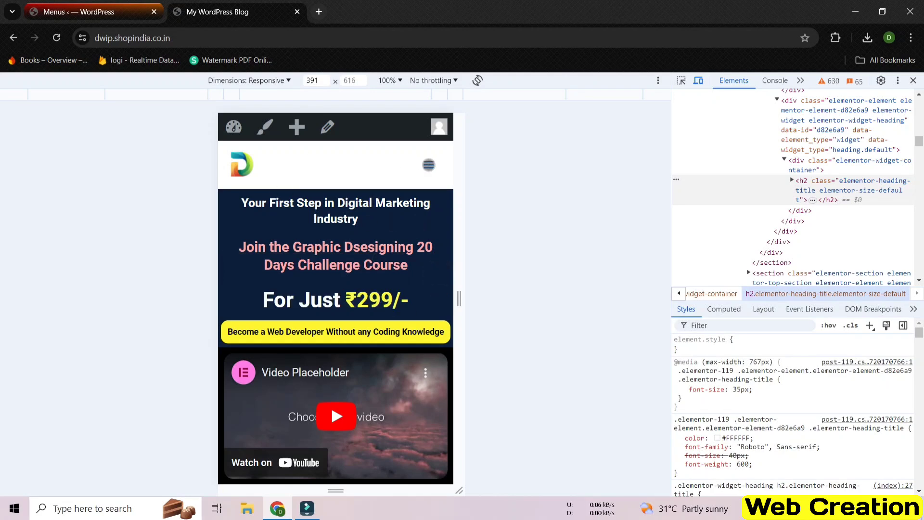
{"action": "left_click", "coordinate": [429, 165]}
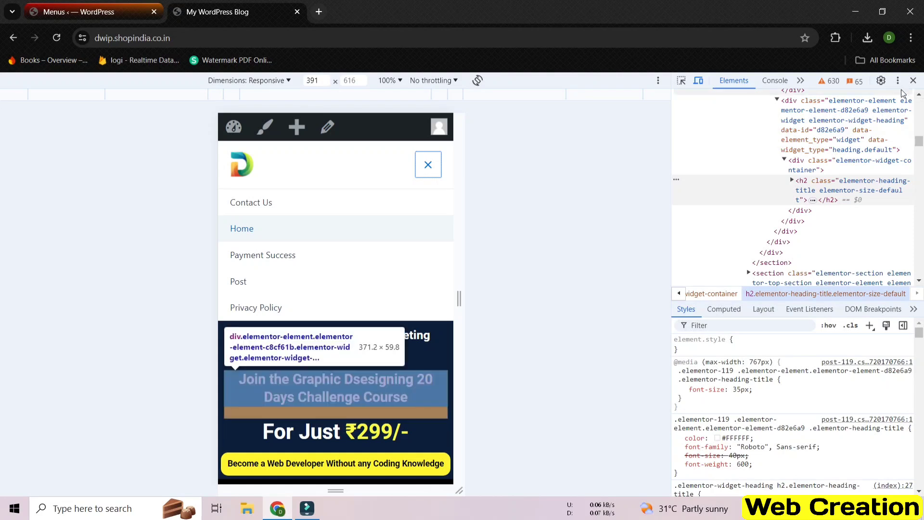
{"action": "left_click", "coordinate": [914, 82]}
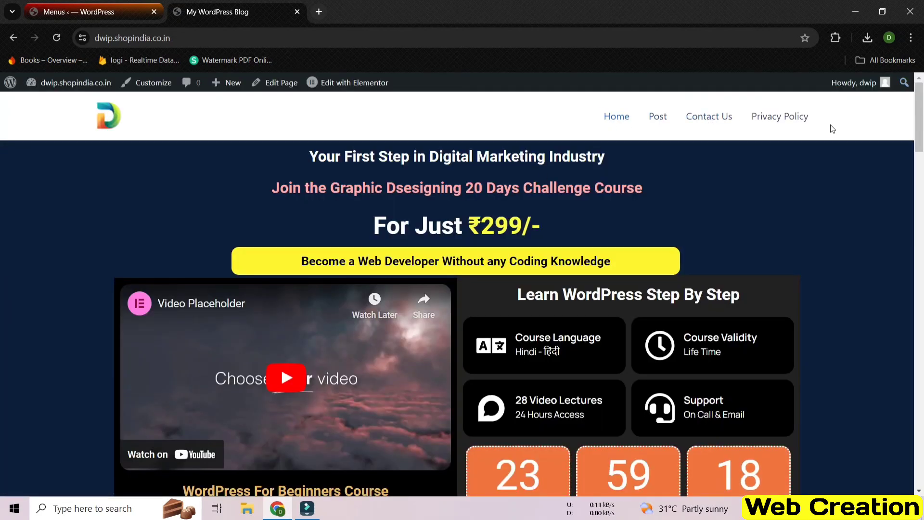
{"action": "right_click", "coordinate": [819, 262]}
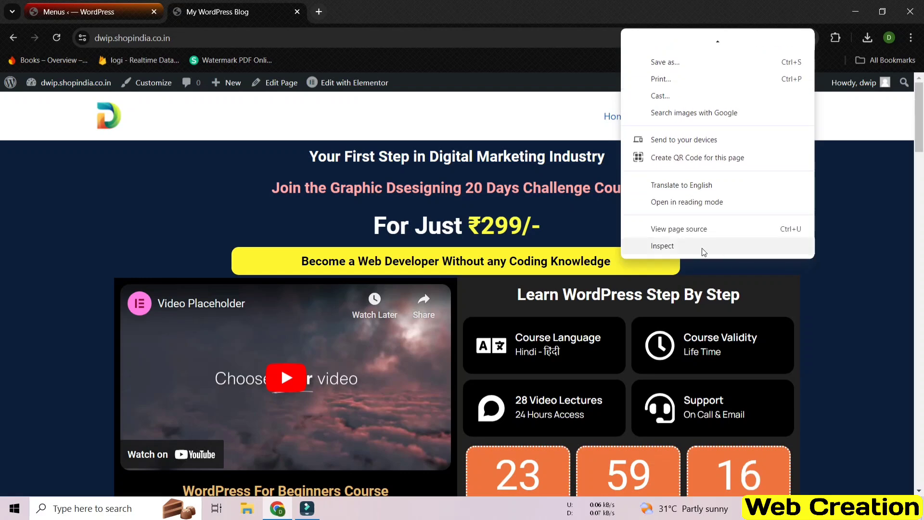
{"action": "left_click", "coordinate": [694, 252]}
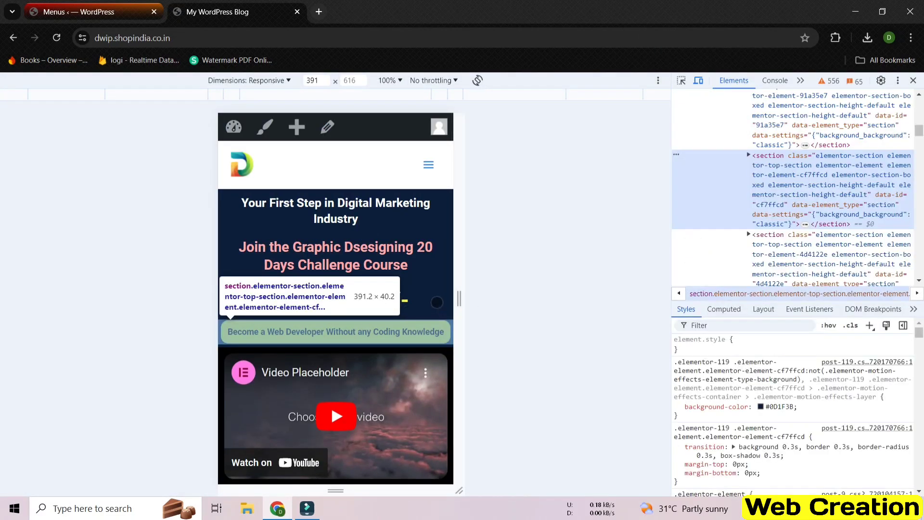
{"action": "left_click", "coordinate": [428, 165]}
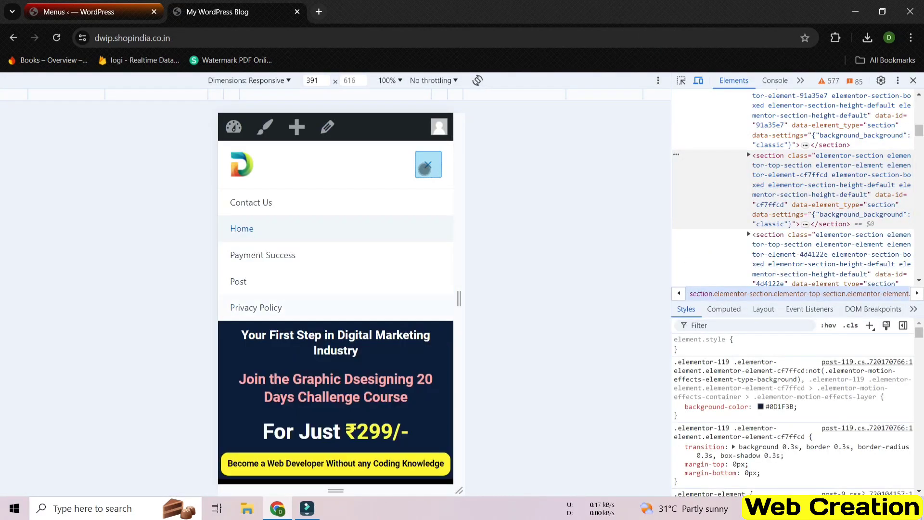
Assign Main Menu to the Off-Canvas Menu display location as well and save the menu
{"action": "left_click", "coordinate": [66, 12]}
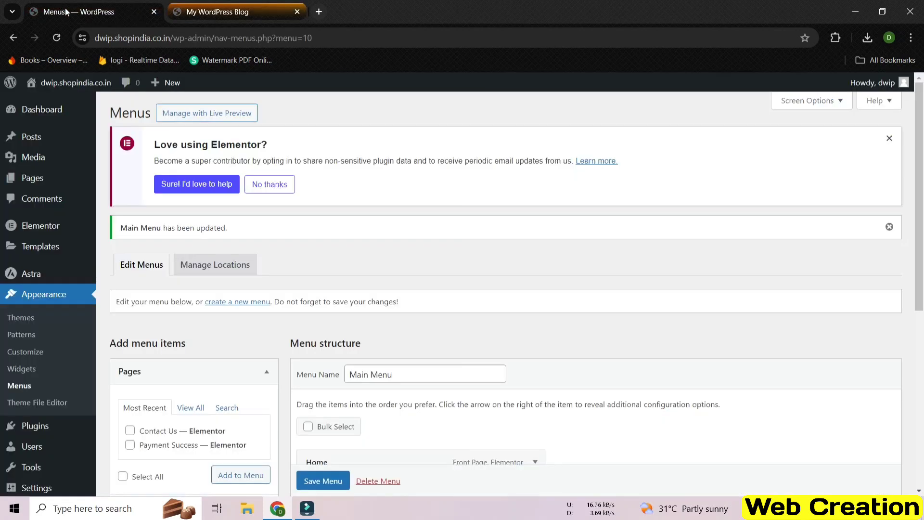
{"action": "scroll", "coordinate": [391, 341], "scroll_direction": "down", "scroll_amount": 4}
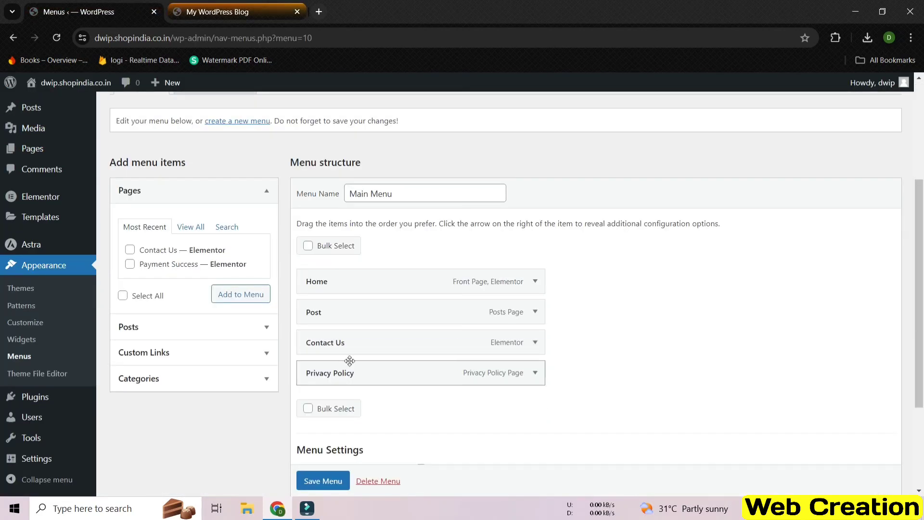
{"action": "scroll", "coordinate": [430, 404], "scroll_direction": "down", "scroll_amount": 1}
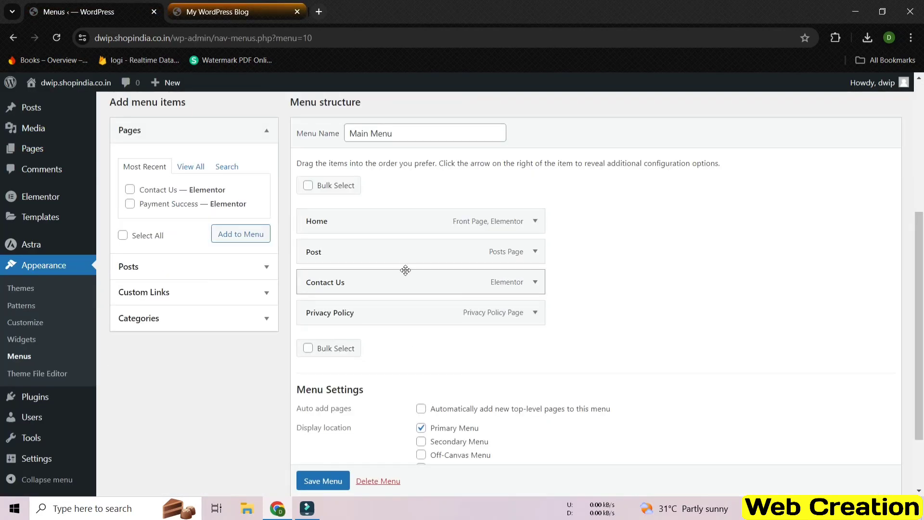
{"action": "scroll", "coordinate": [412, 364], "scroll_direction": "down", "scroll_amount": 1}
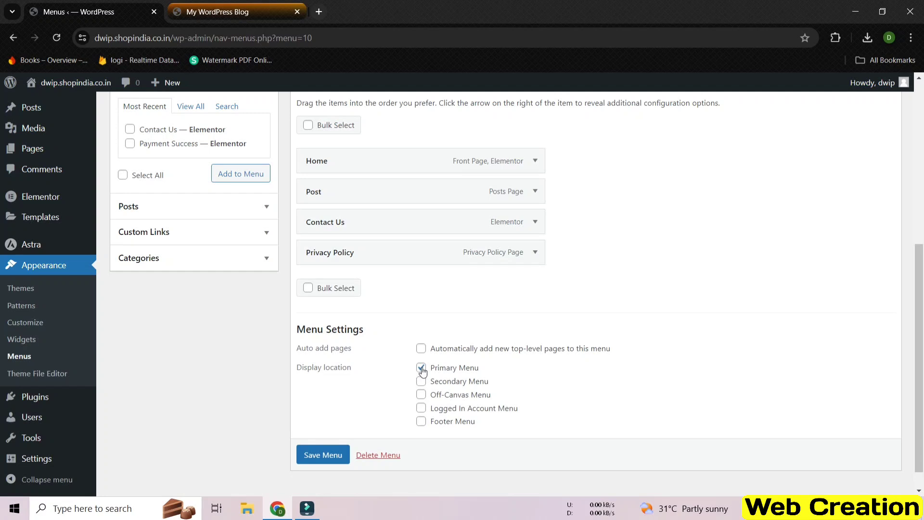
{"action": "left_click", "coordinate": [421, 396]}
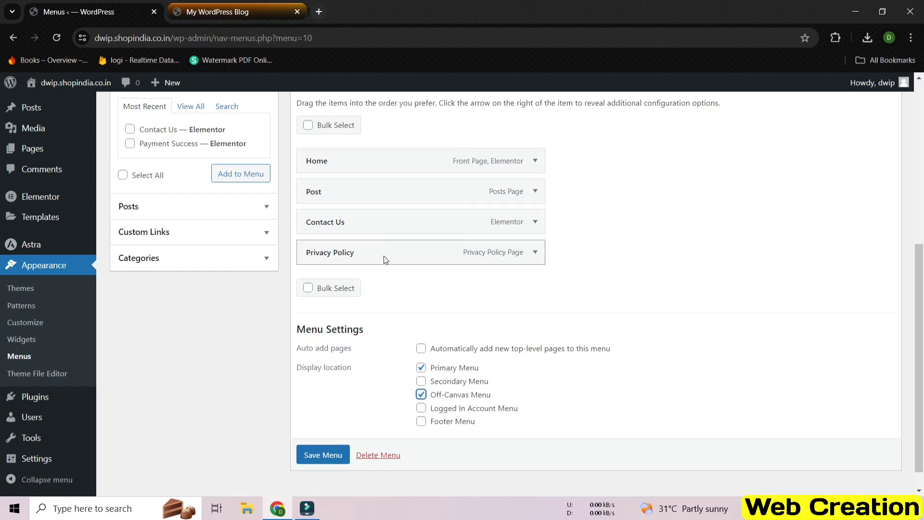
{"action": "left_click", "coordinate": [327, 455]}
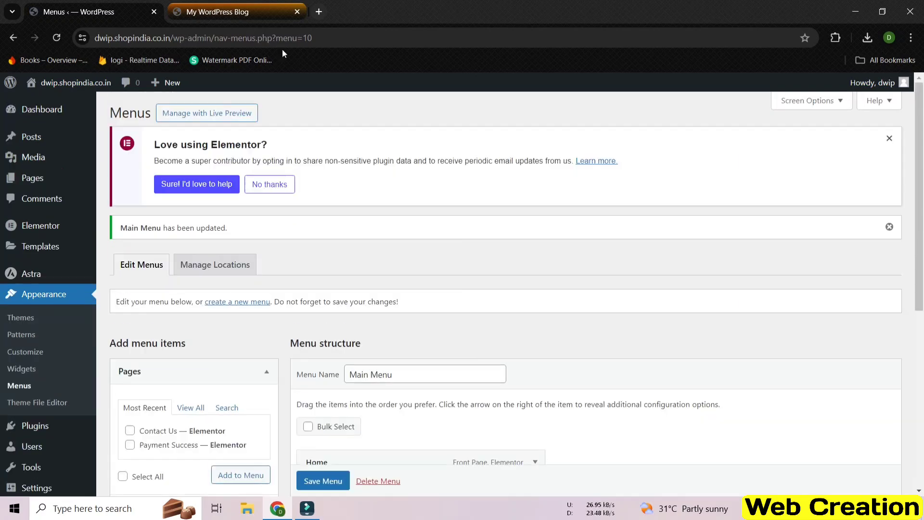
Reload the live site in the mobile view and expand its navigation menu to check the page list
{"action": "left_click", "coordinate": [232, 14]}
{"action": "left_click", "coordinate": [56, 39]}
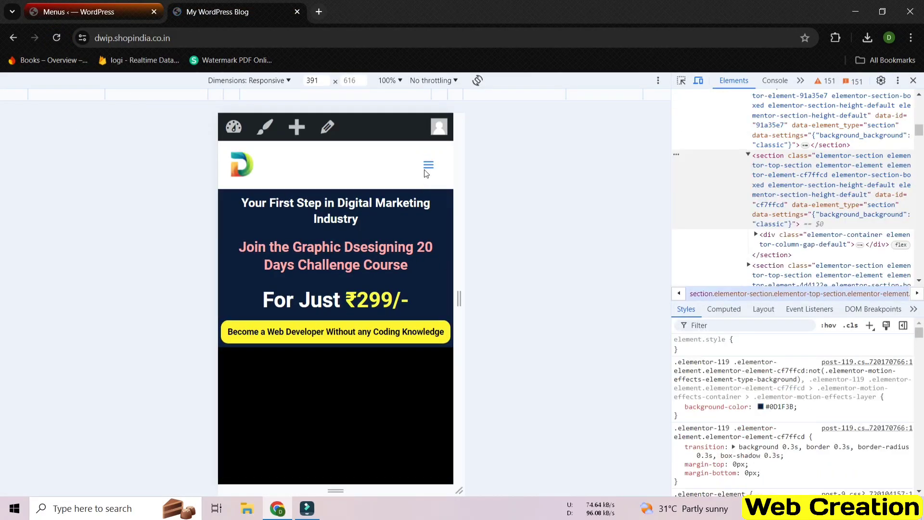
{"action": "left_click", "coordinate": [428, 165]}
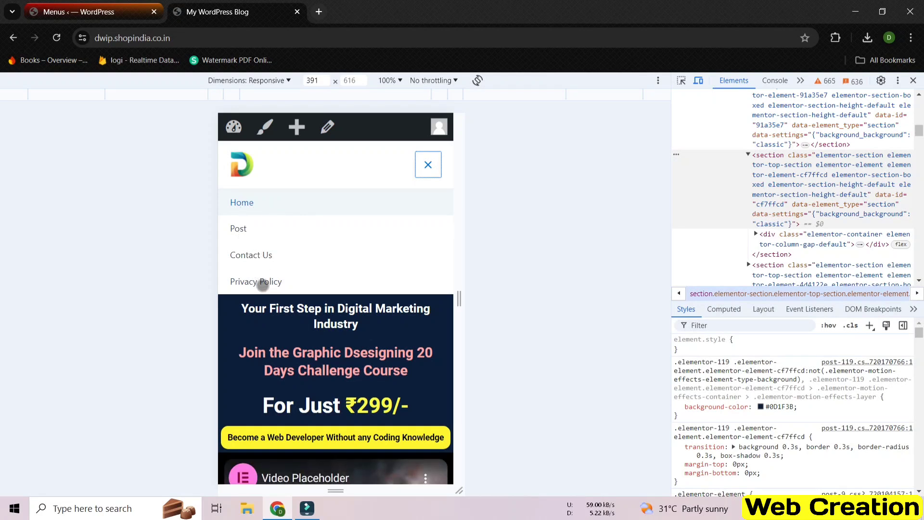
Compare Main Menu's items and display locations with the live site's mobile navigation, and return the site to the desktop view
{"action": "key", "text": "ctrl+shift+Tab"}
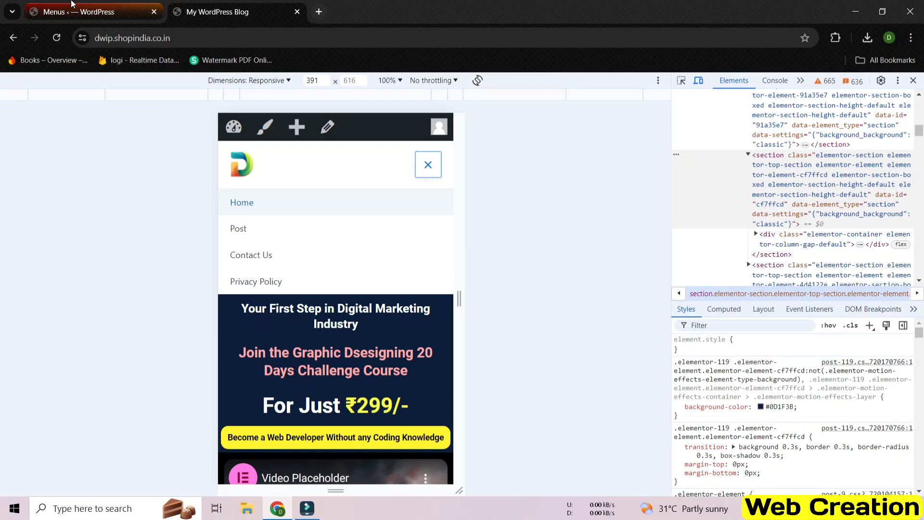
{"action": "scroll", "coordinate": [415, 404], "scroll_direction": "down", "scroll_amount": 6}
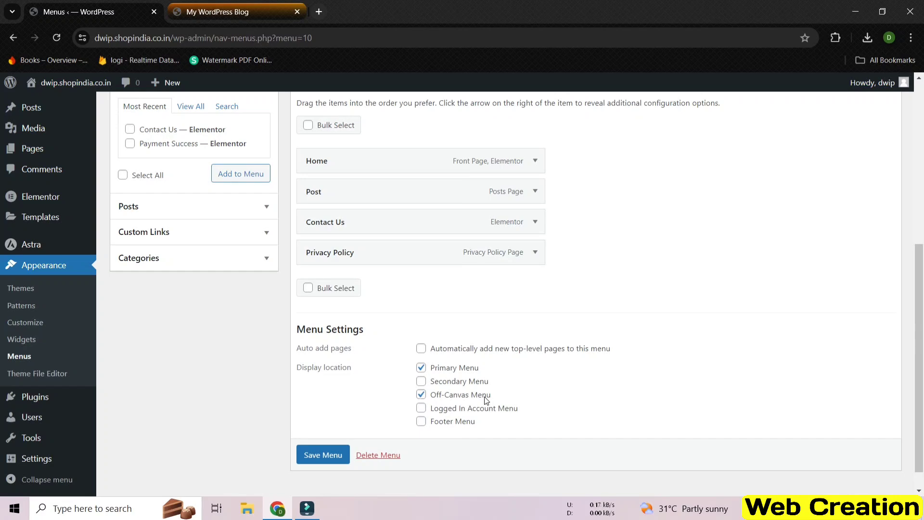
{"action": "key", "text": "ctrl+Tab"}
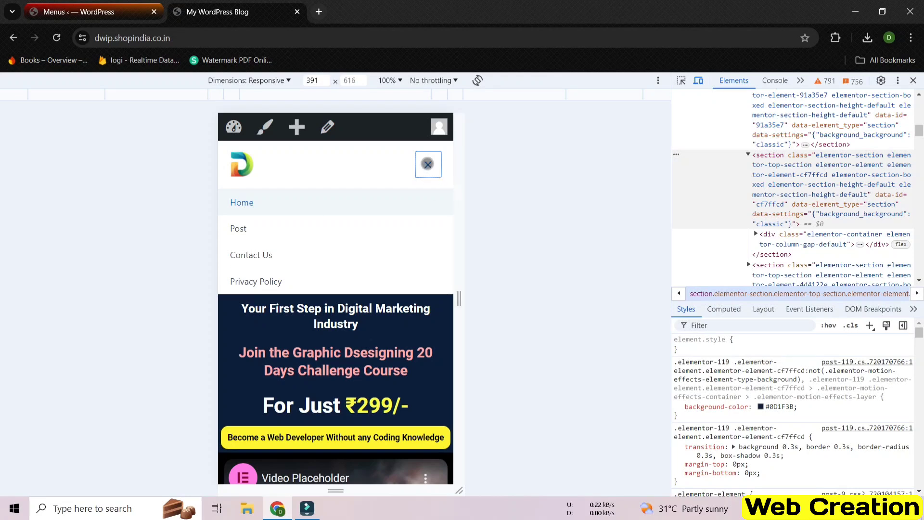
{"action": "left_click", "coordinate": [427, 164]}
{"action": "left_click", "coordinate": [92, 11]}
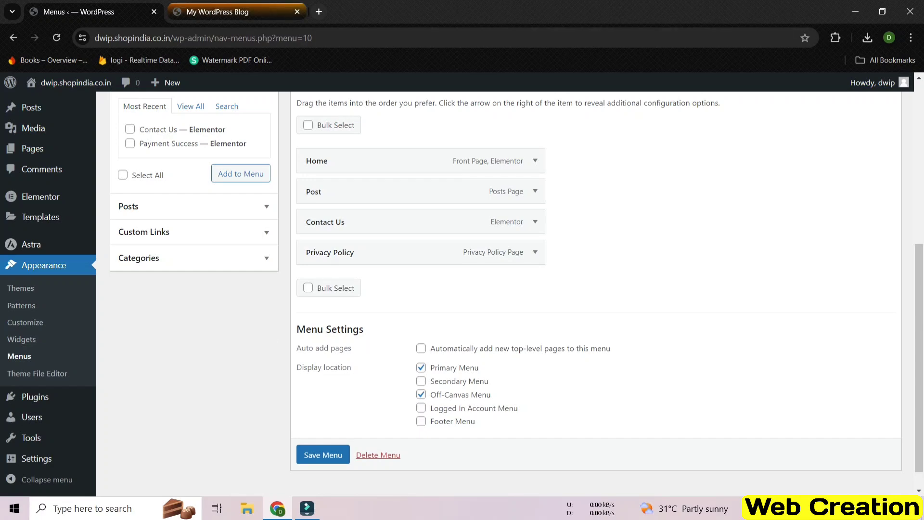
{"action": "left_click", "coordinate": [264, 5]}
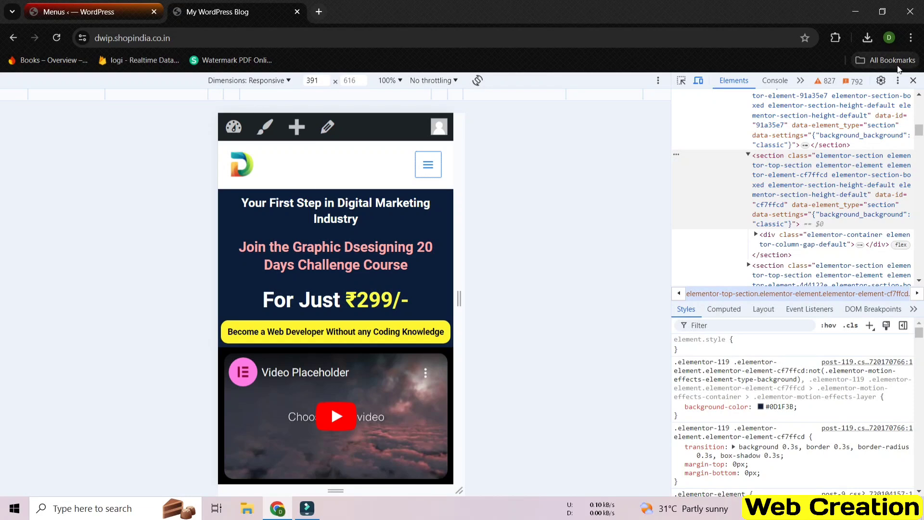
{"action": "left_click", "coordinate": [913, 81]}
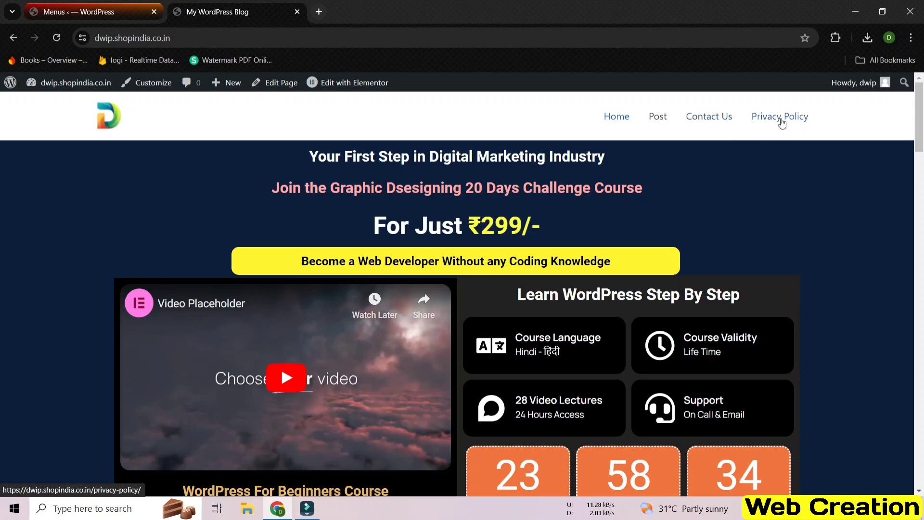
Nest Privacy Policy as a sub item under Contact Us in Main Menu
{"action": "left_click", "coordinate": [107, 5]}
{"action": "scroll", "coordinate": [224, 366], "scroll_direction": "up", "scroll_amount": 3}
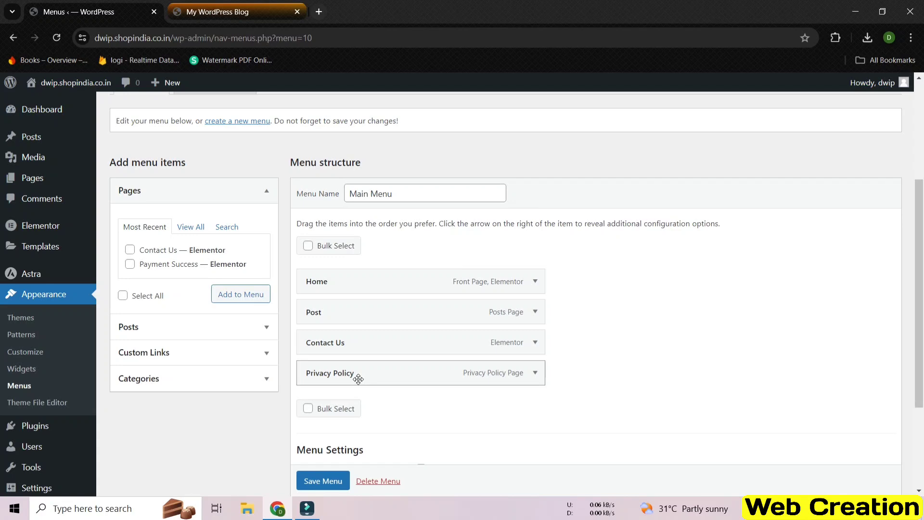
{"action": "left_click", "coordinate": [243, 11]}
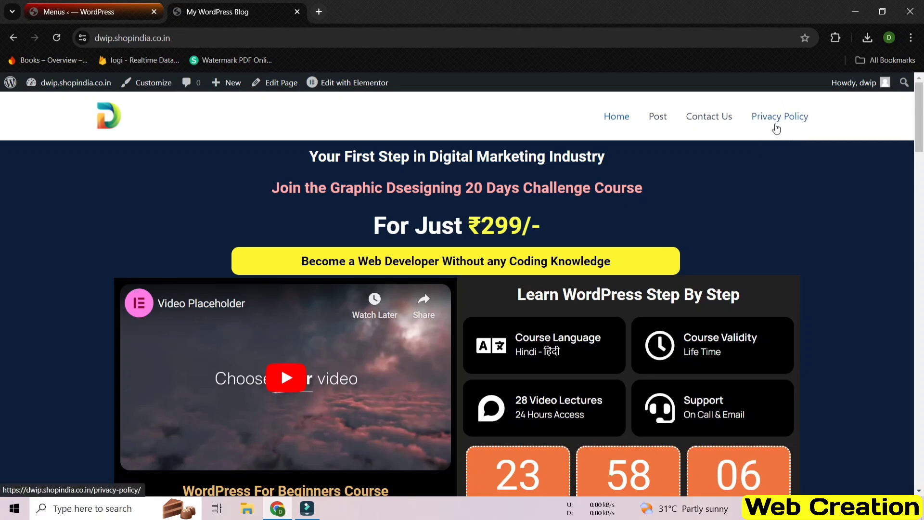
{"action": "left_click", "coordinate": [112, 5]}
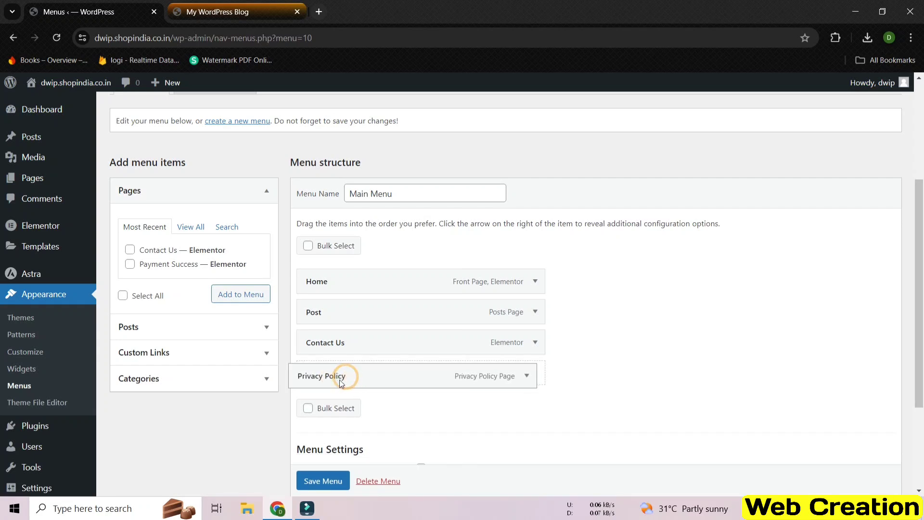
{"action": "mouse_move", "coordinate": [345, 375]}
{"action": "left_mouse_down"}
{"action": "mouse_move", "coordinate": [356, 374]}
{"action": "mouse_move", "coordinate": [330, 371]}
{"action": "left_mouse_up"}
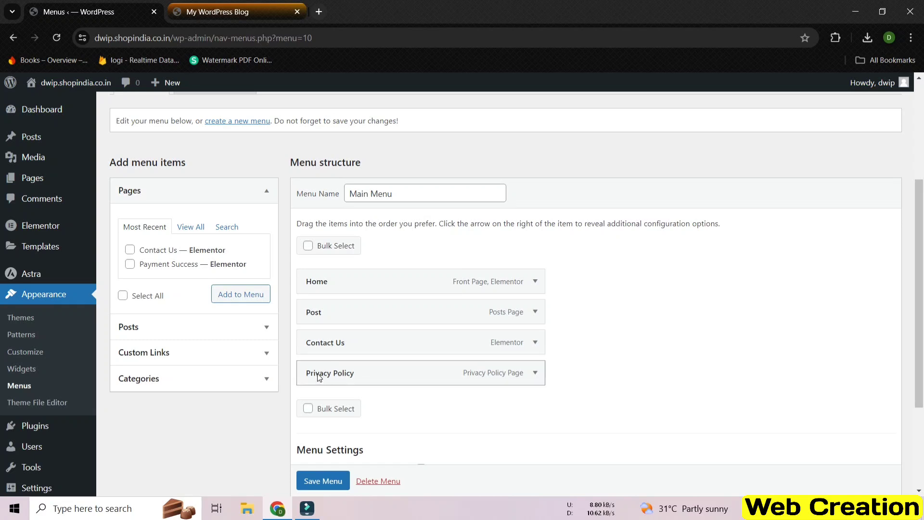
{"action": "left_click_drag", "start_coordinate": [316, 374], "coordinate": [339, 378]}
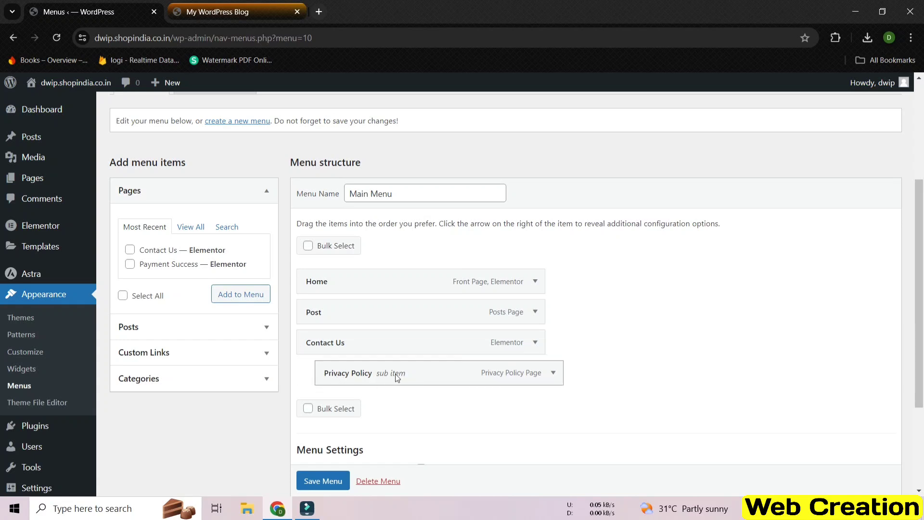
Save Main Menu, reload the live site and reveal the sub item under Contact Us in its header navigation
{"action": "scroll", "coordinate": [400, 359], "scroll_direction": "down", "scroll_amount": 2}
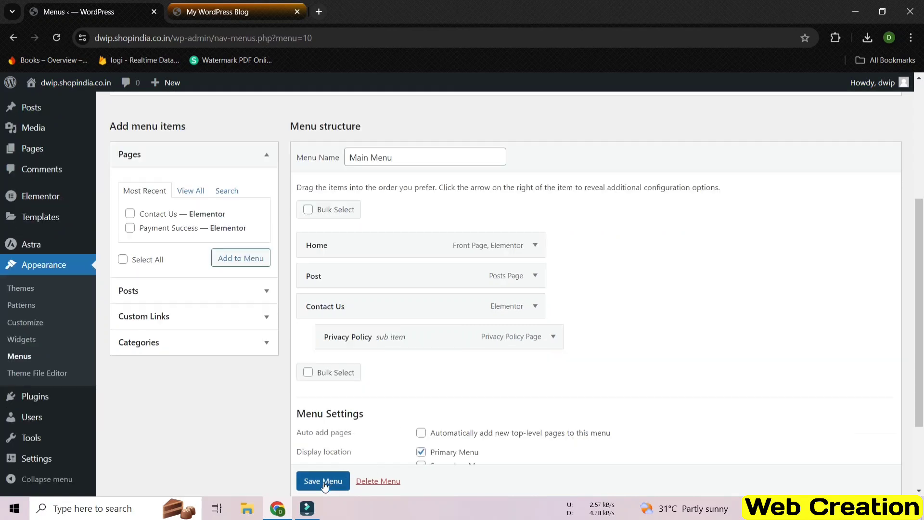
{"action": "left_click", "coordinate": [324, 483]}
{"action": "left_click", "coordinate": [202, 12]}
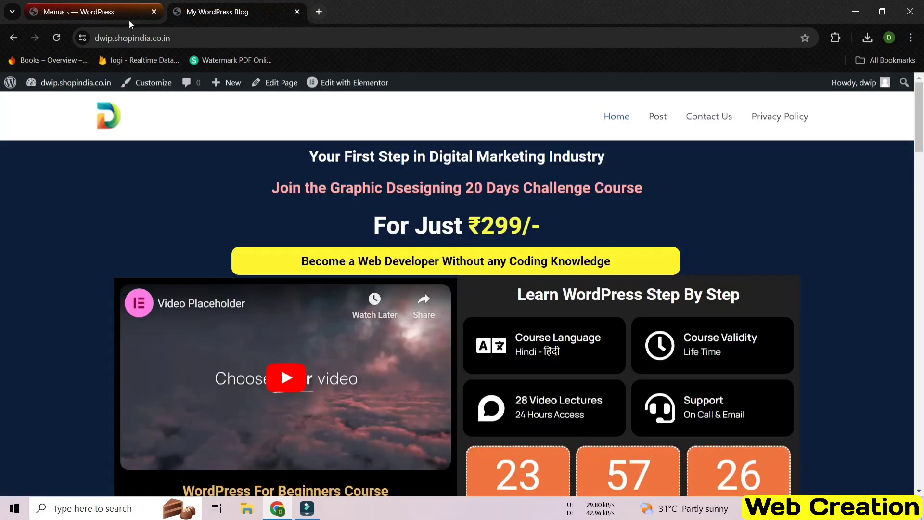
{"action": "left_click", "coordinate": [58, 38]}
{"action": "left_click", "coordinate": [57, 37]}
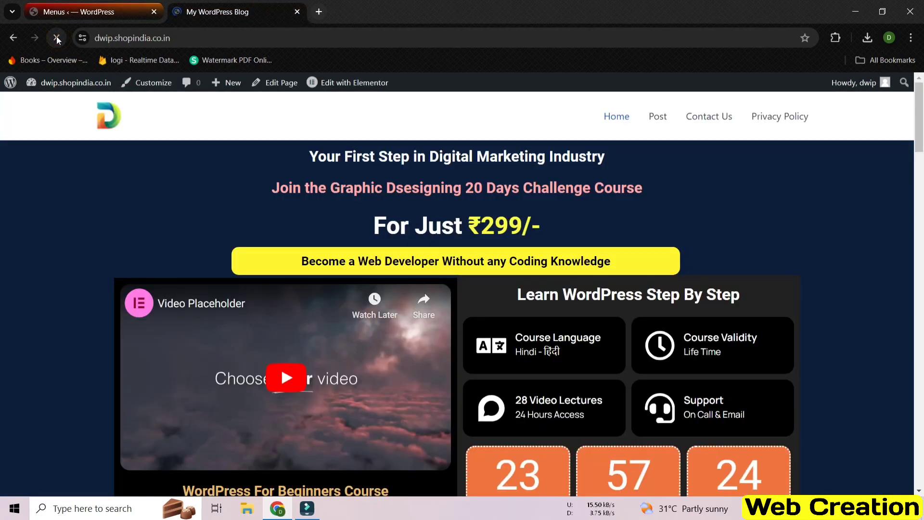
{"action": "mouse_move", "coordinate": [772, 120]}
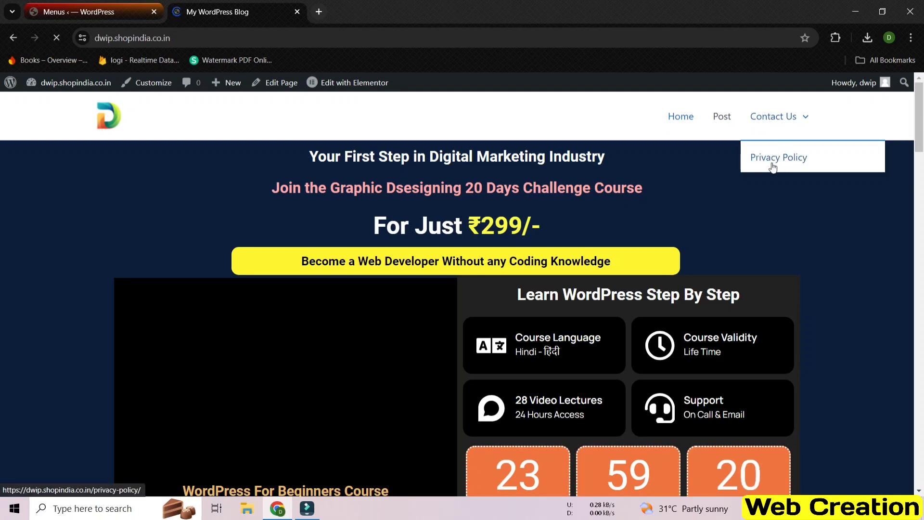
Nest Post as a sub item under Contact Us, place Privacy Policy above it, and save Main Menu
{"action": "left_click", "coordinate": [80, 11]}
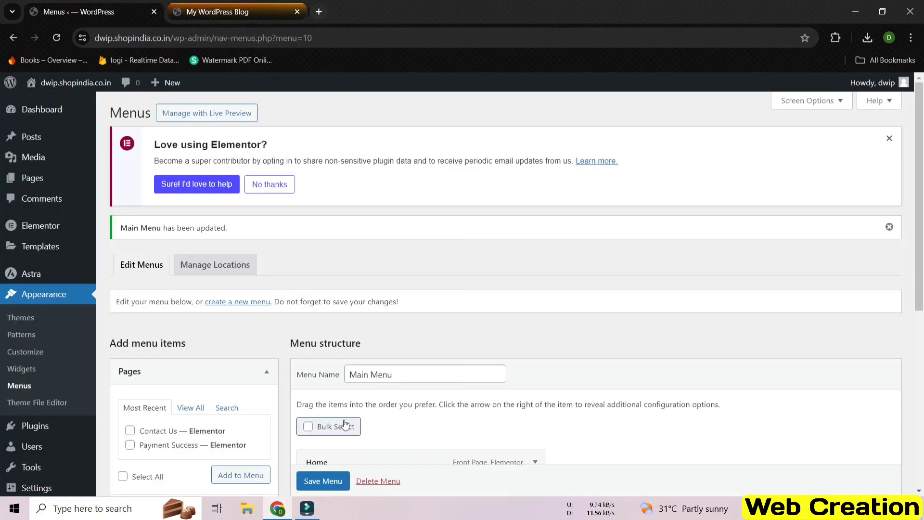
{"action": "scroll", "coordinate": [430, 418], "scroll_direction": "down", "scroll_amount": 2}
{"action": "scroll", "coordinate": [297, 411], "scroll_direction": "down", "scroll_amount": 2}
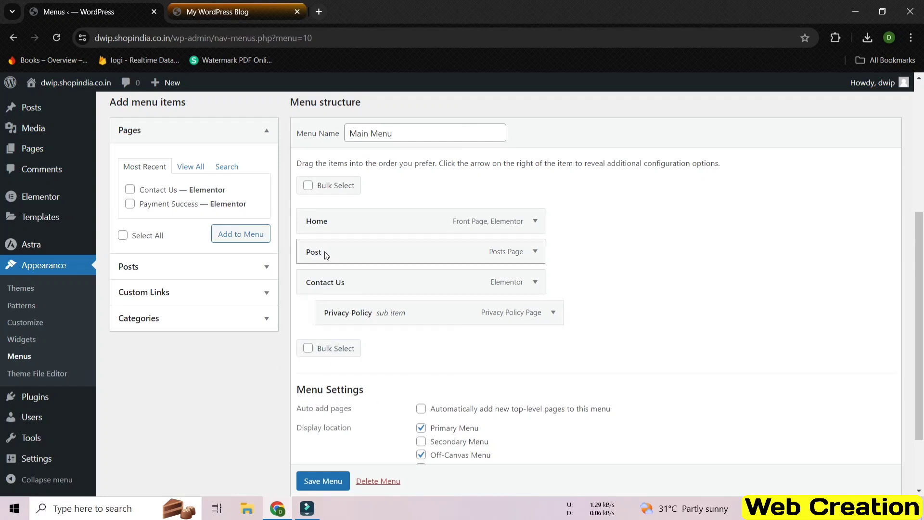
{"action": "left_click_drag", "start_coordinate": [345, 257], "coordinate": [362, 285]}
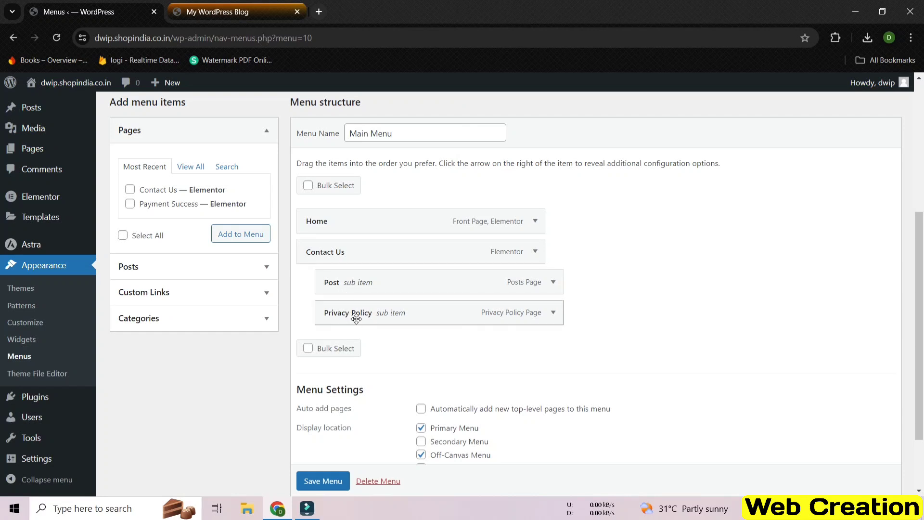
{"action": "left_click_drag", "start_coordinate": [356, 319], "coordinate": [356, 289]}
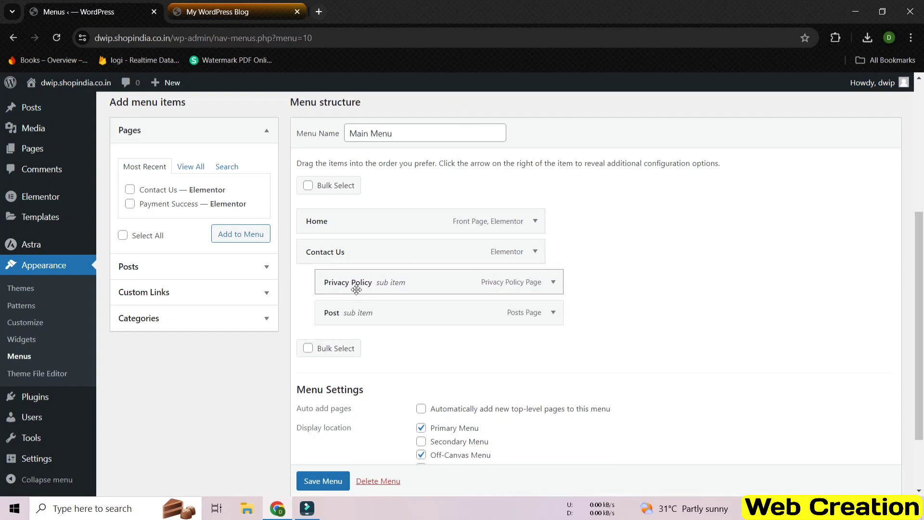
{"action": "scroll", "coordinate": [330, 479], "scroll_direction": "down", "scroll_amount": 1}
{"action": "left_click", "coordinate": [329, 479]}
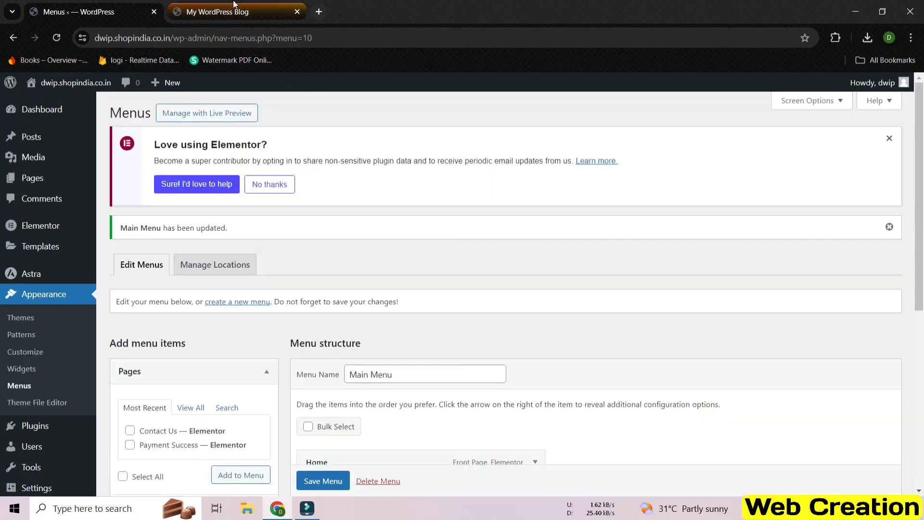
Reload the live site and check the sub items listed under Contact Us
{"action": "left_click", "coordinate": [217, 11]}
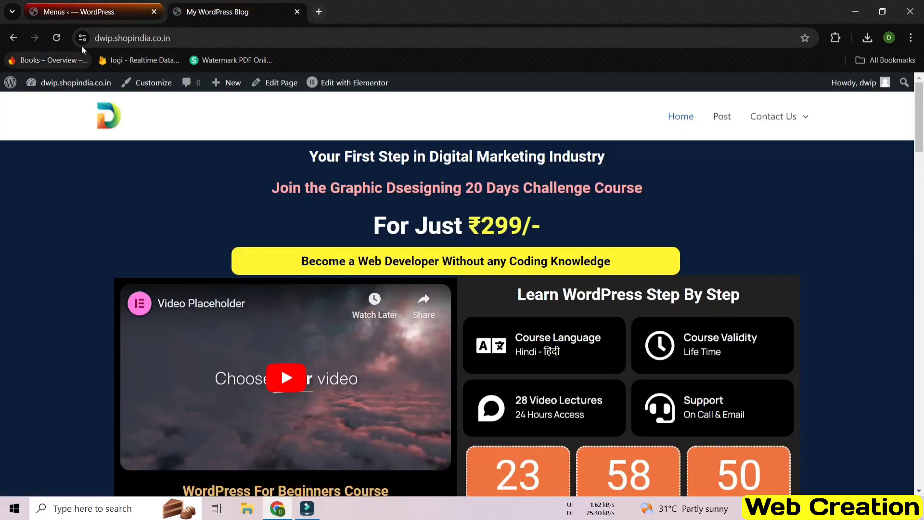
{"action": "left_click", "coordinate": [56, 38]}
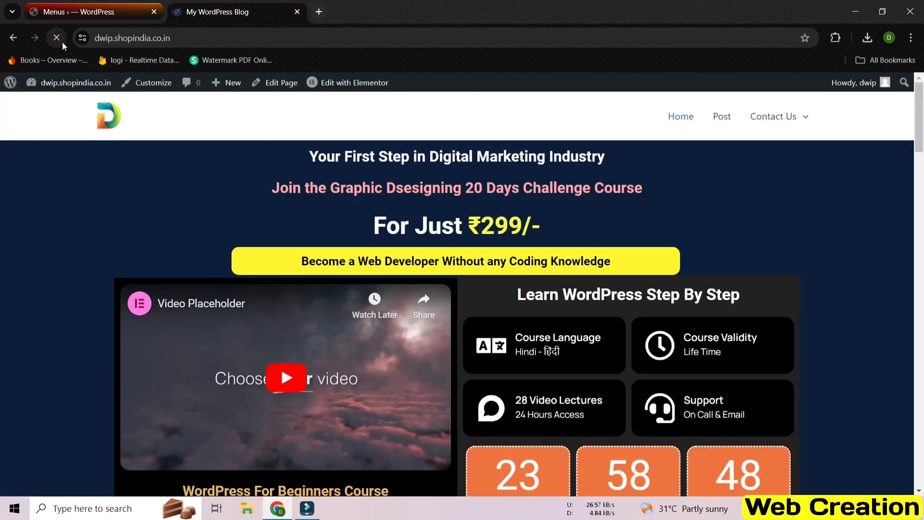
{"action": "mouse_move", "coordinate": [772, 124]}
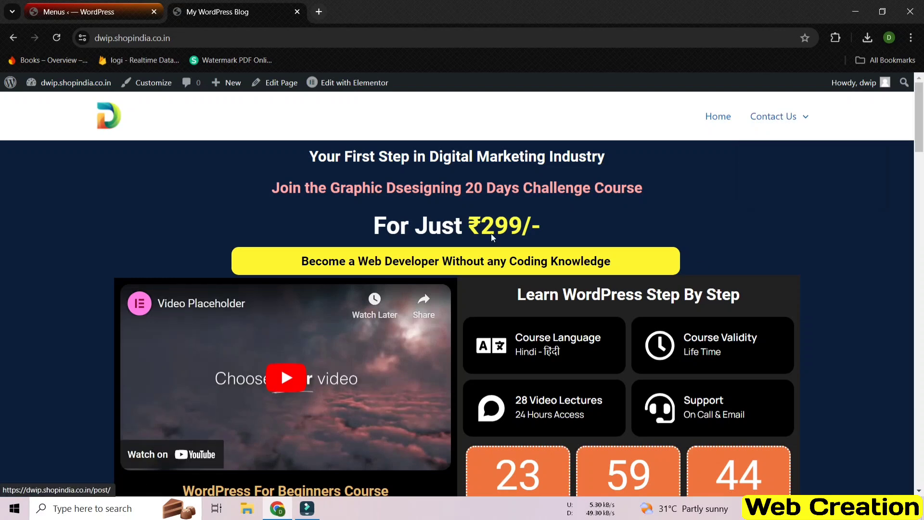
Move Post back to a top-level item between Home and Contact Us and save Main Menu
{"action": "left_click", "coordinate": [114, 11]}
{"action": "scroll", "coordinate": [378, 431], "scroll_direction": "down", "scroll_amount": 3}
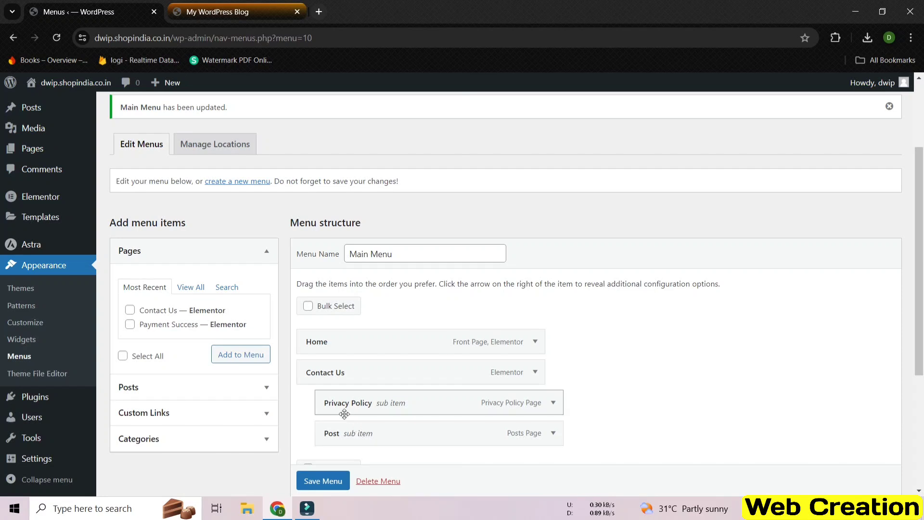
{"action": "left_click_drag", "start_coordinate": [347, 423], "coordinate": [326, 373]}
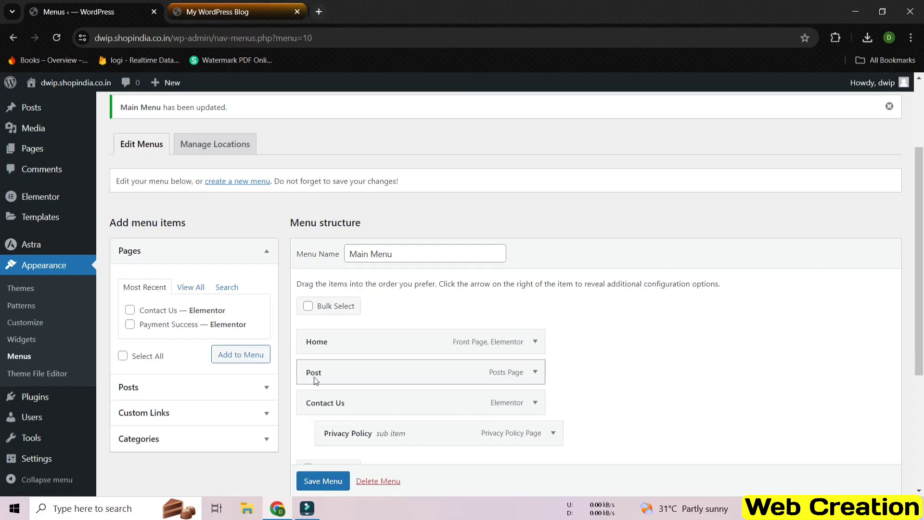
{"action": "left_click", "coordinate": [322, 479]}
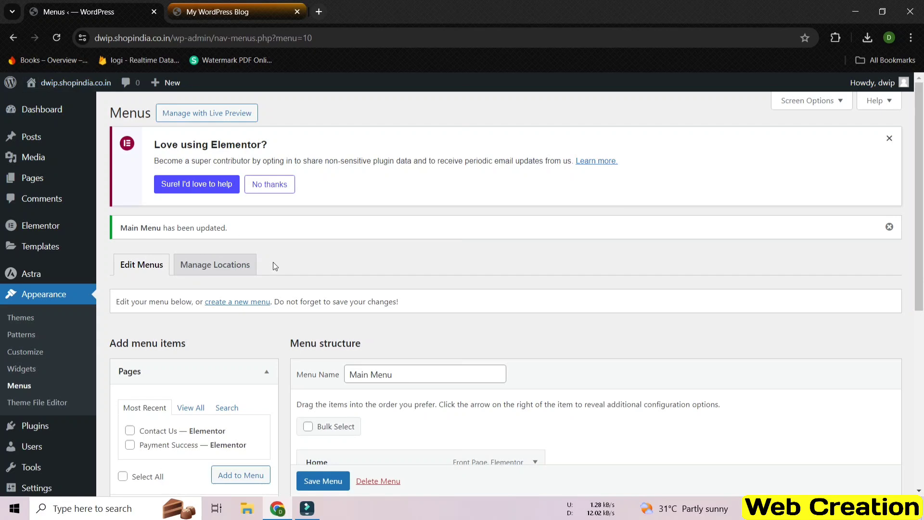
Reload the live site and test the Home and Post links in its header navigation, then return to the home page
{"action": "left_click", "coordinate": [202, 10]}
{"action": "key", "text": "F5"}
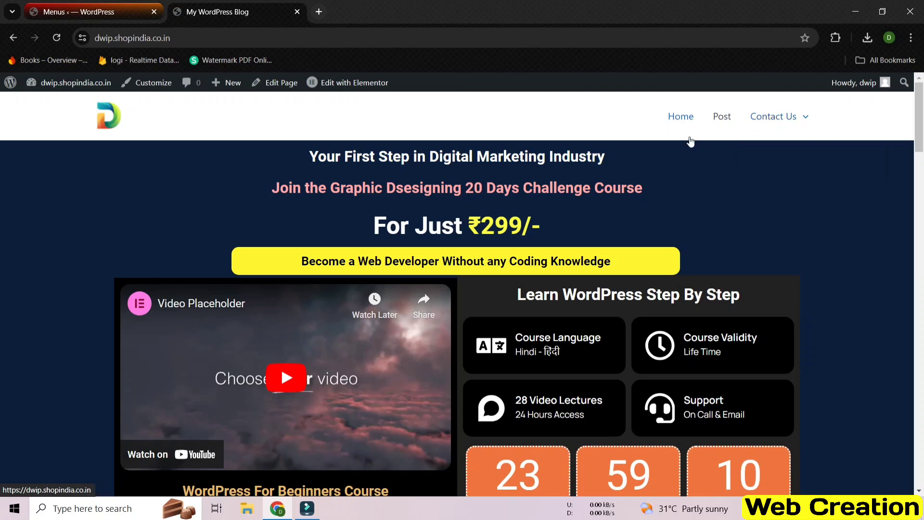
{"action": "left_click", "coordinate": [681, 119]}
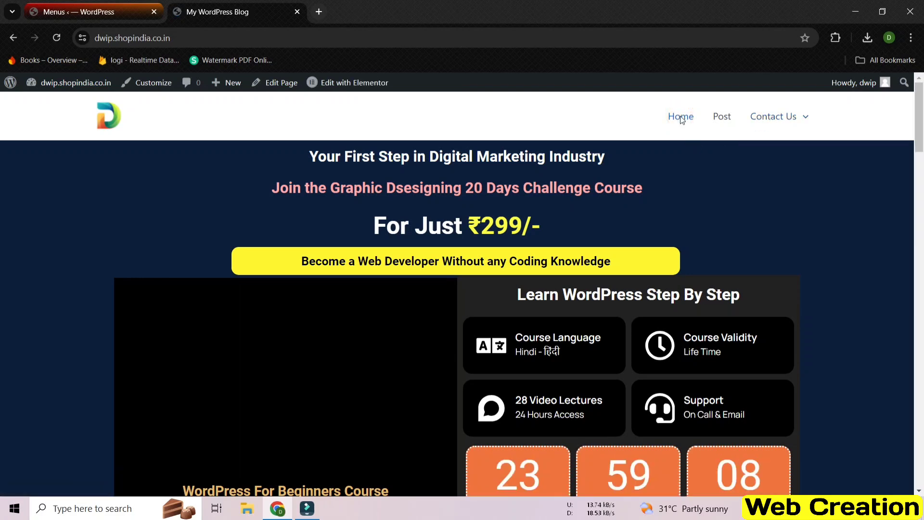
{"action": "left_click", "coordinate": [721, 118]}
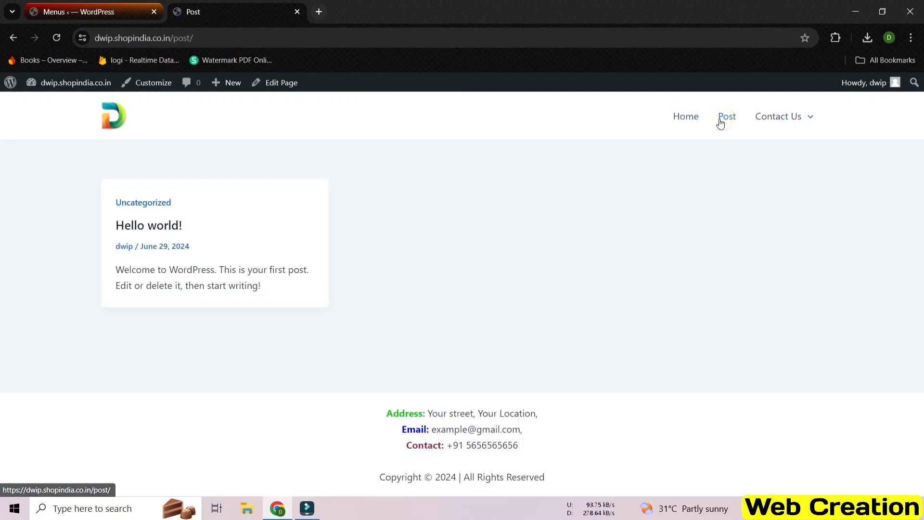
{"action": "left_click", "coordinate": [13, 37]}
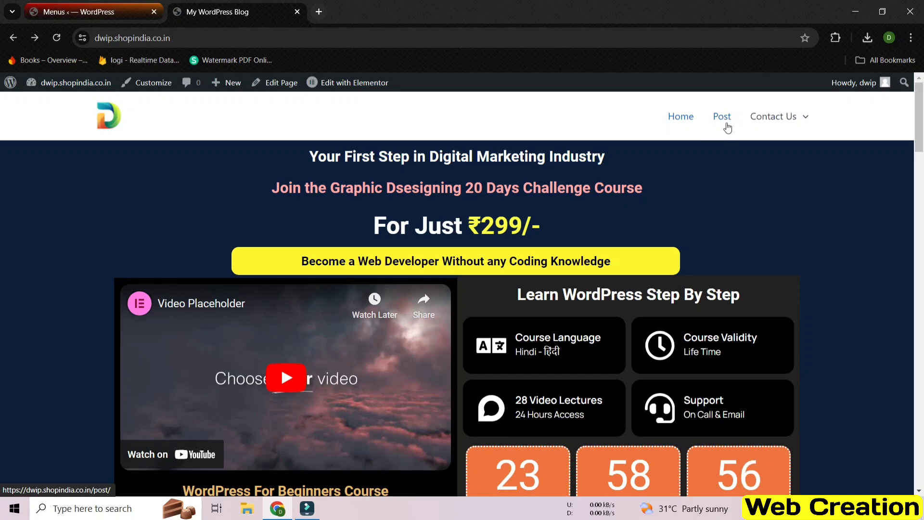
Examine the Contact Us dropdown on the live site and test its parent link from the home page
{"action": "mouse_move", "coordinate": [782, 125]}
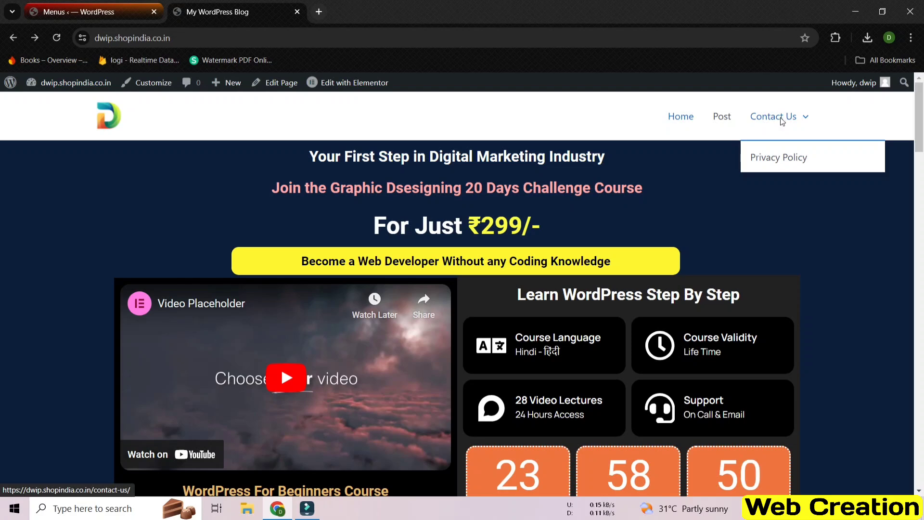
{"action": "left_click", "coordinate": [782, 120]}
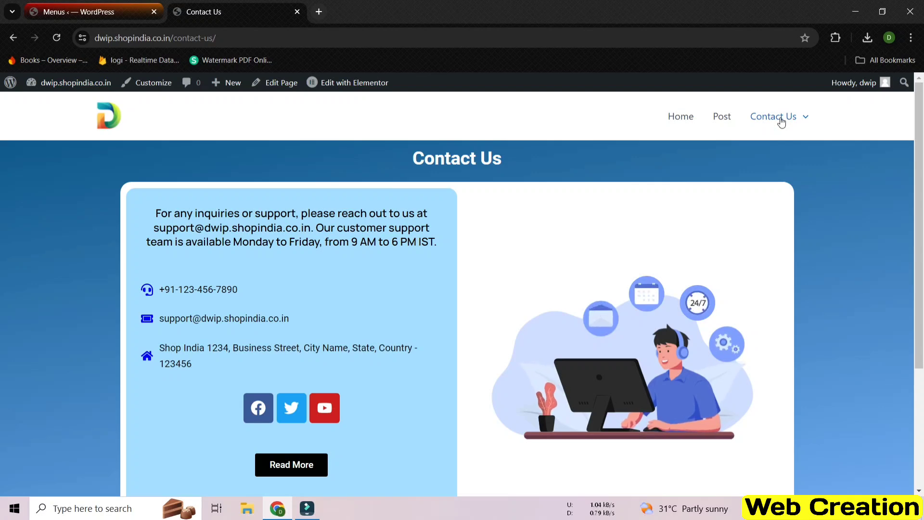
{"action": "left_click", "coordinate": [781, 121]}
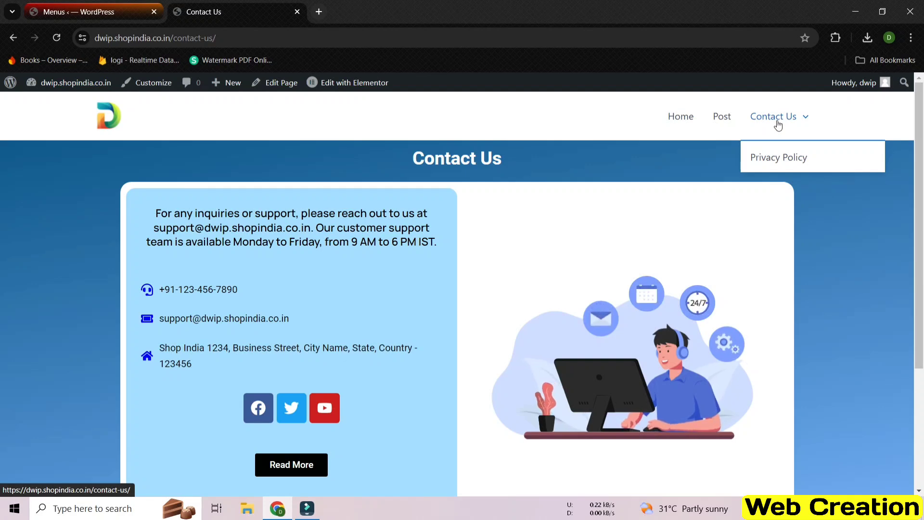
{"action": "left_click", "coordinate": [680, 121]}
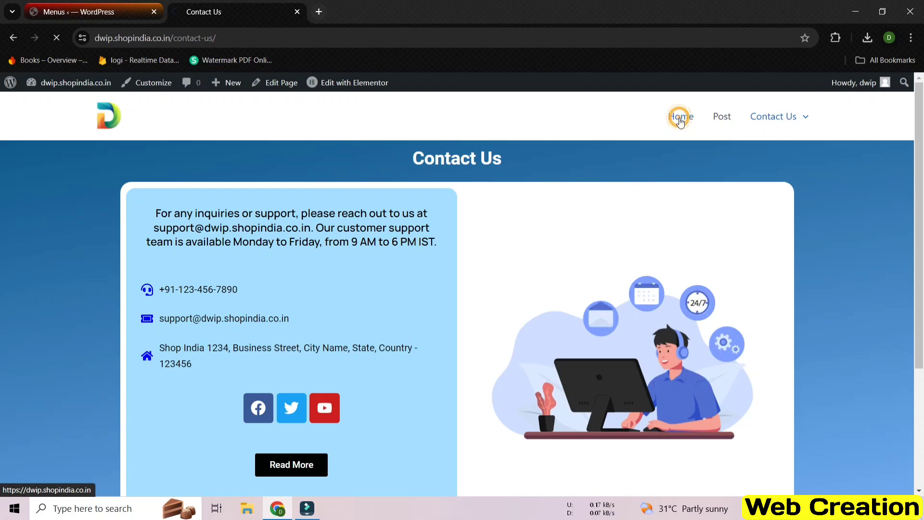
{"action": "mouse_move", "coordinate": [796, 123]}
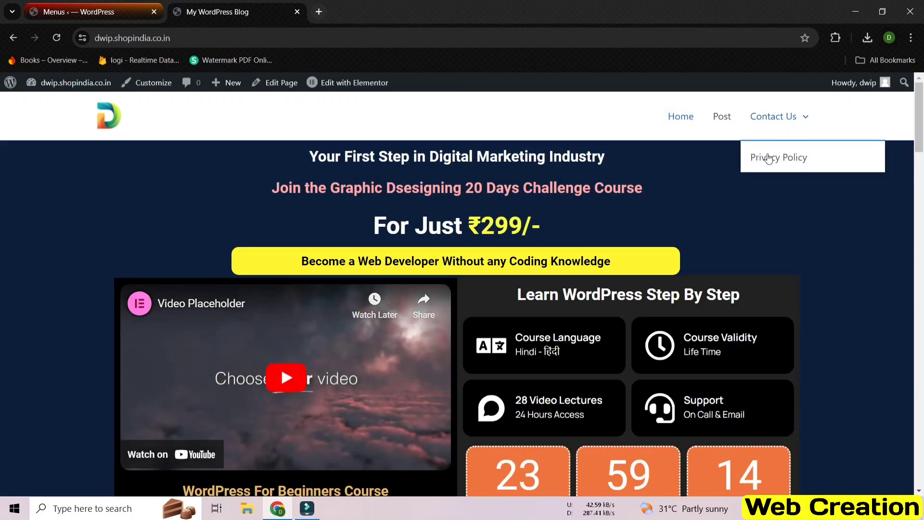
{"action": "left_click", "coordinate": [781, 119]}
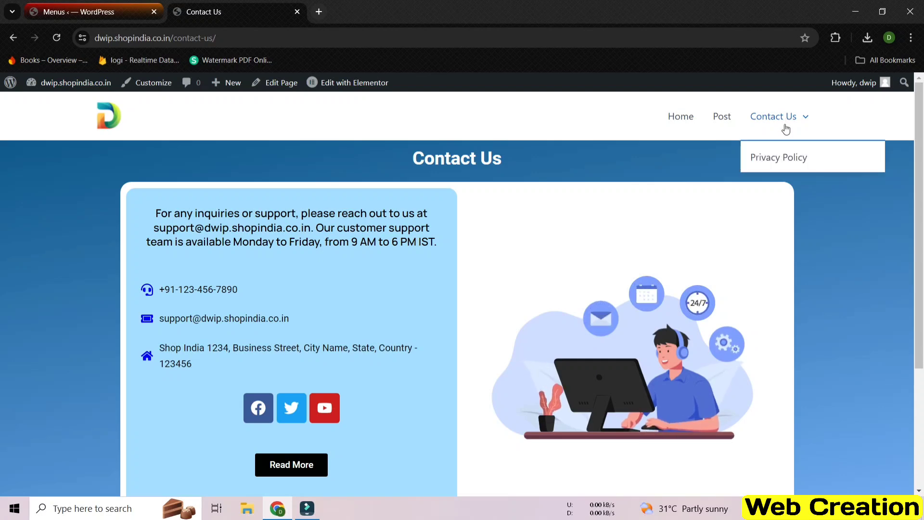
Inspect the Contact Us page in mobile view and expand its navigation menu and the Contact Us submenu, then collapse the menu
{"action": "right_click", "coordinate": [338, 150]}
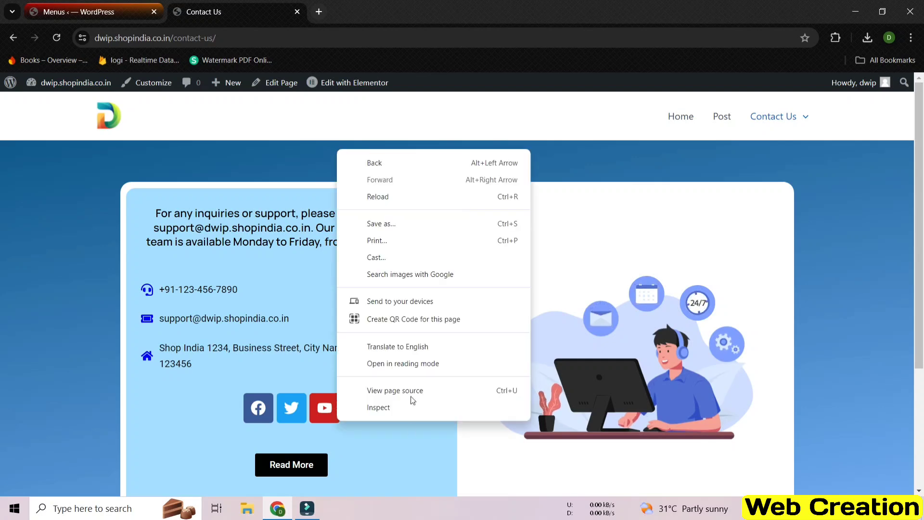
{"action": "left_click", "coordinate": [378, 408]}
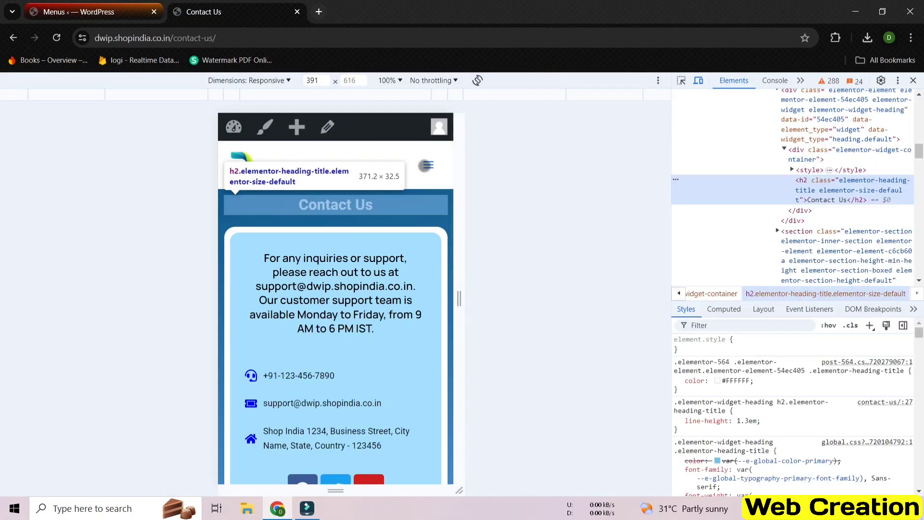
{"action": "left_click", "coordinate": [427, 165]}
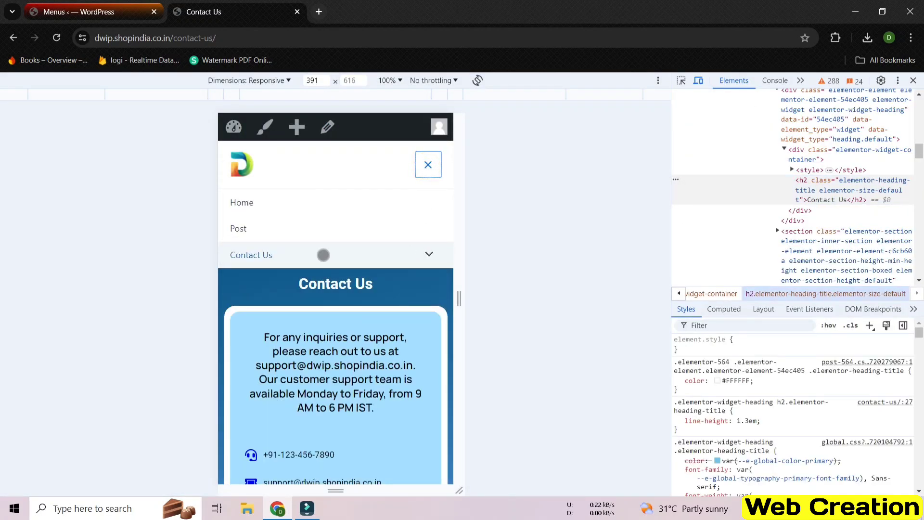
{"action": "left_click", "coordinate": [307, 257]}
{"action": "left_click", "coordinate": [307, 257]}
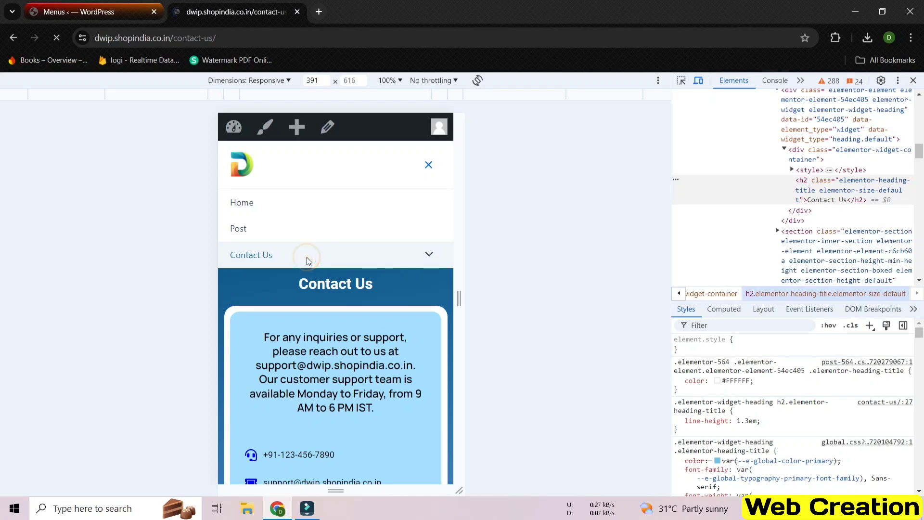
{"action": "left_click", "coordinate": [429, 165]}
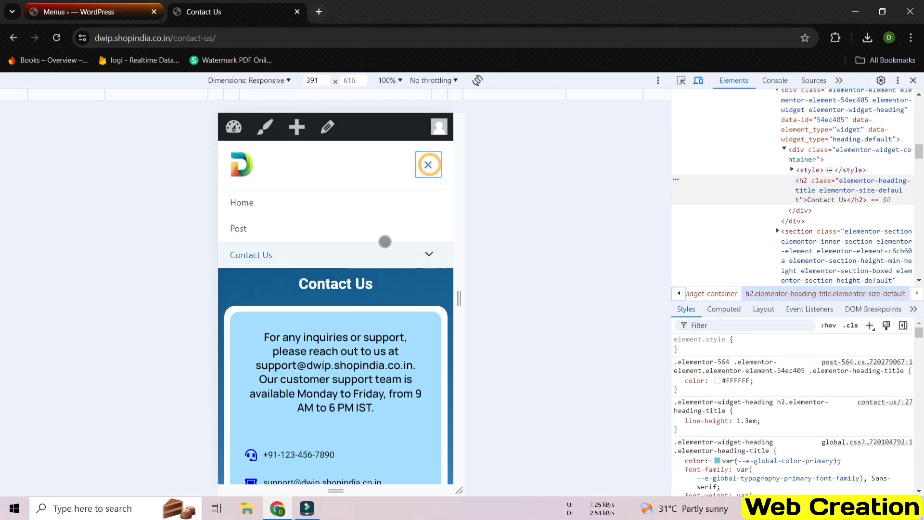
{"action": "left_click", "coordinate": [428, 252]}
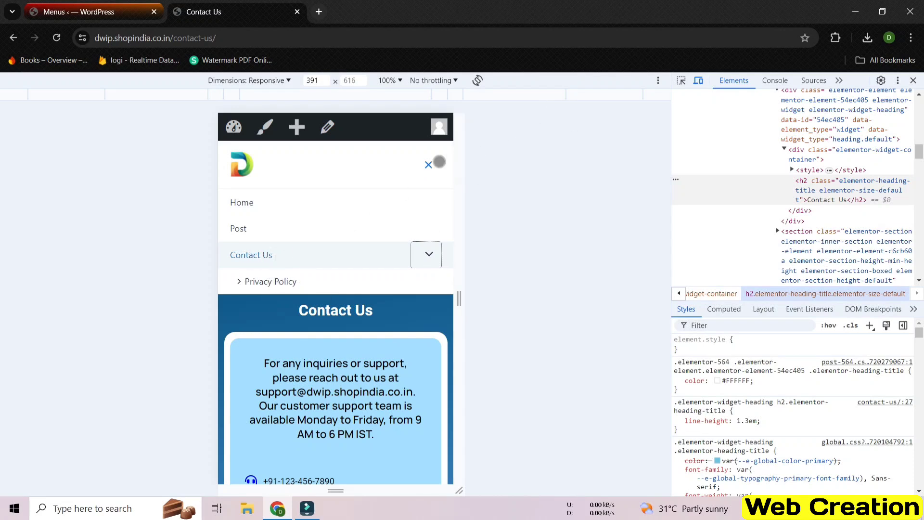
{"action": "left_click", "coordinate": [429, 164]}
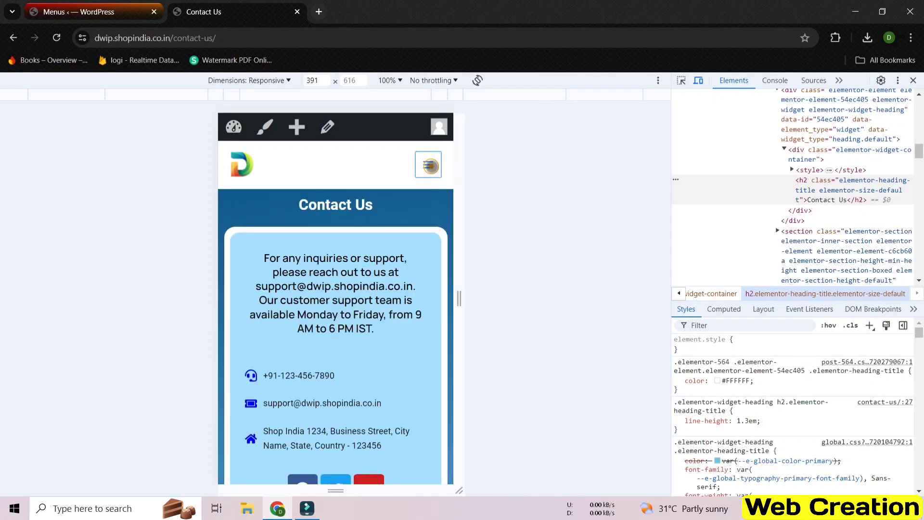
Return the live site to desktop view, check the Contact Us dropdown, and switch back to the Main Menu editor
{"action": "left_click", "coordinate": [914, 80]}
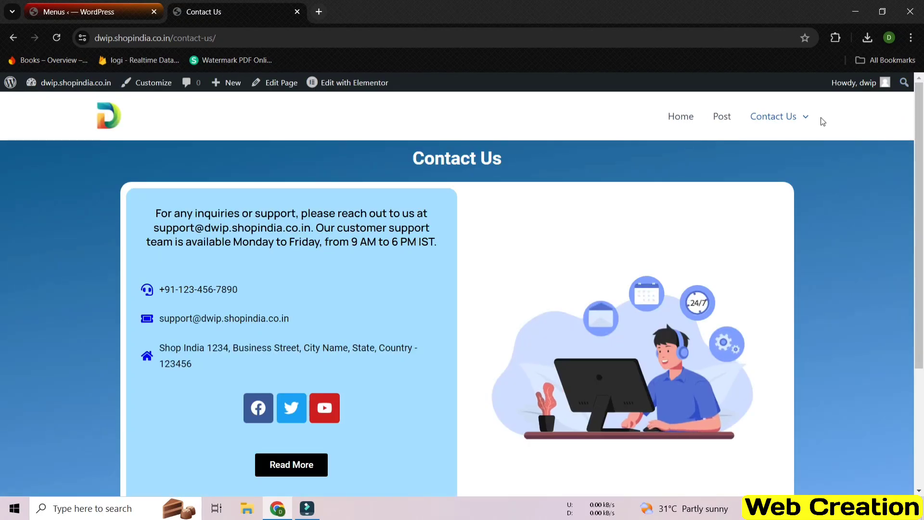
{"action": "mouse_move", "coordinate": [786, 119]}
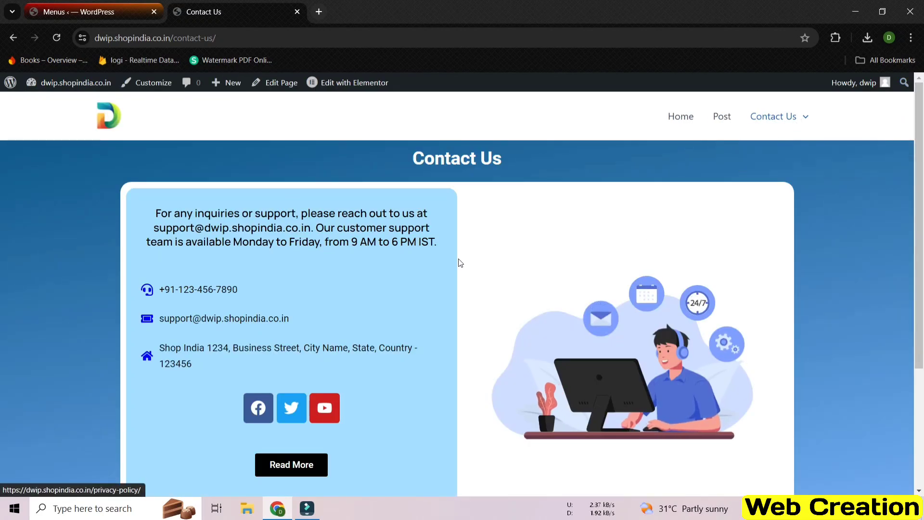
{"action": "left_click", "coordinate": [95, 4]}
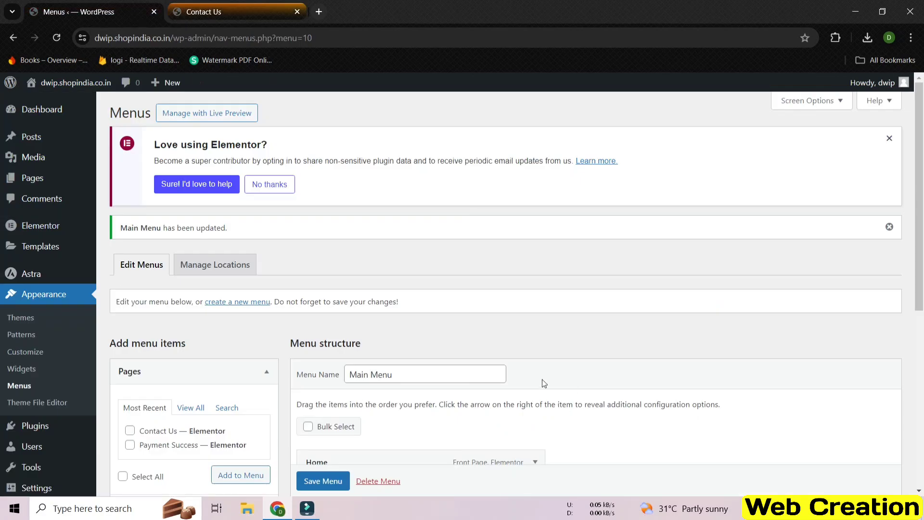
Move Privacy Policy out from under Contact Us to the top level of the Main Menu and save the menu
{"action": "scroll", "coordinate": [542, 382], "scroll_direction": "down", "scroll_amount": 3}
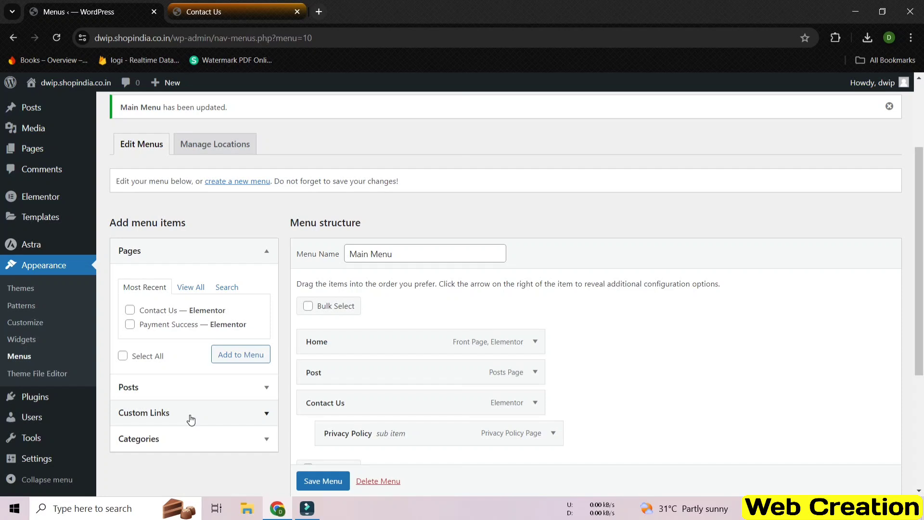
{"action": "scroll", "coordinate": [481, 423], "scroll_direction": "down", "scroll_amount": 1}
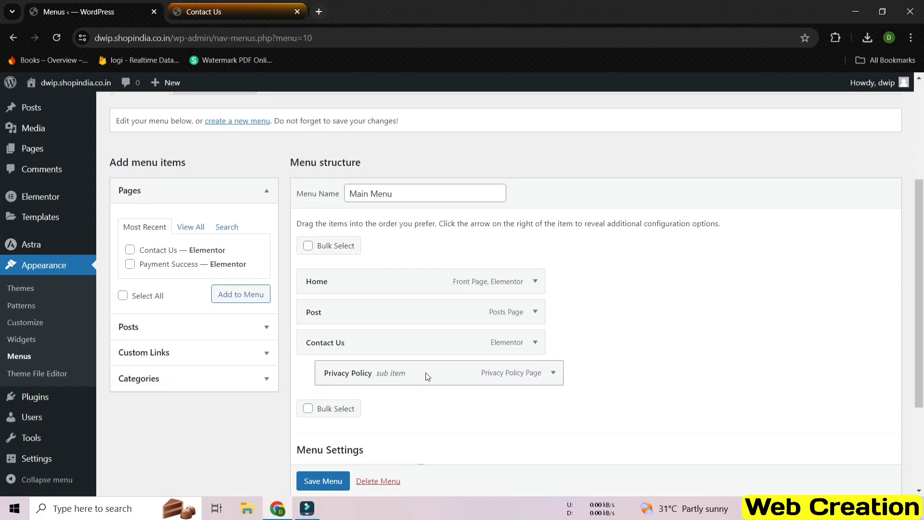
{"action": "left_click_drag", "start_coordinate": [424, 372], "coordinate": [402, 377]}
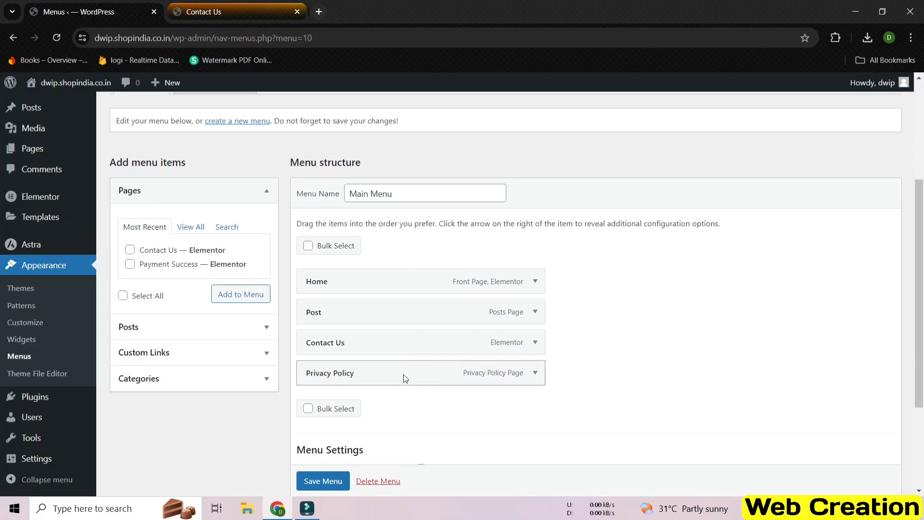
{"action": "left_click", "coordinate": [326, 479]}
Reload the live Contact Us page to check the header navigation, and return to the menu editor
{"action": "left_click", "coordinate": [215, 11]}
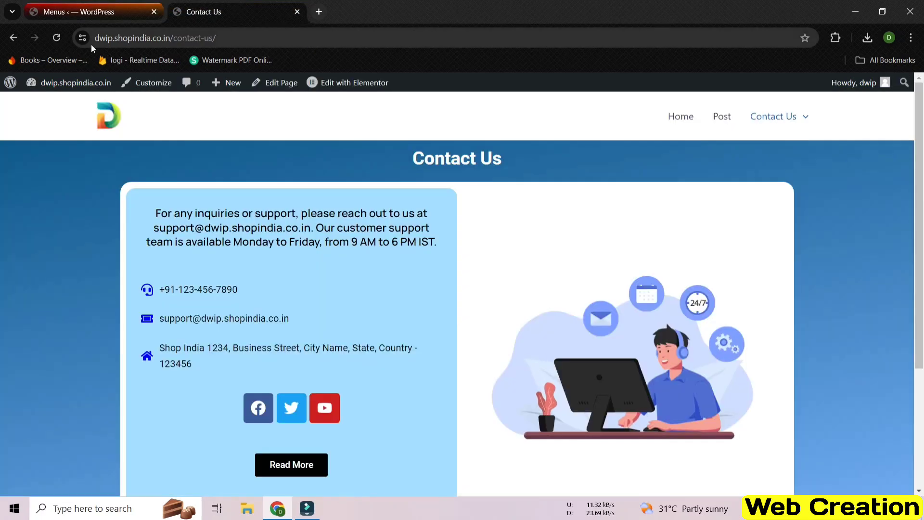
{"action": "left_click", "coordinate": [61, 42]}
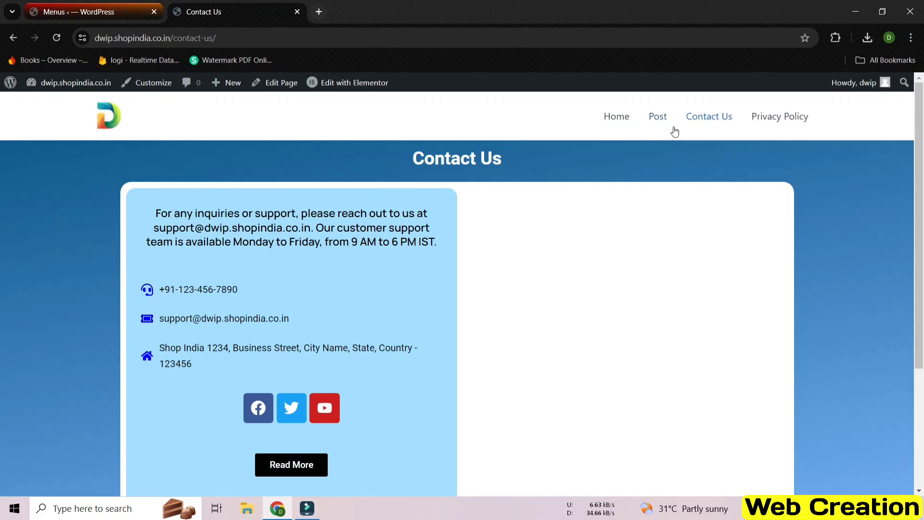
{"action": "left_click", "coordinate": [94, 12]}
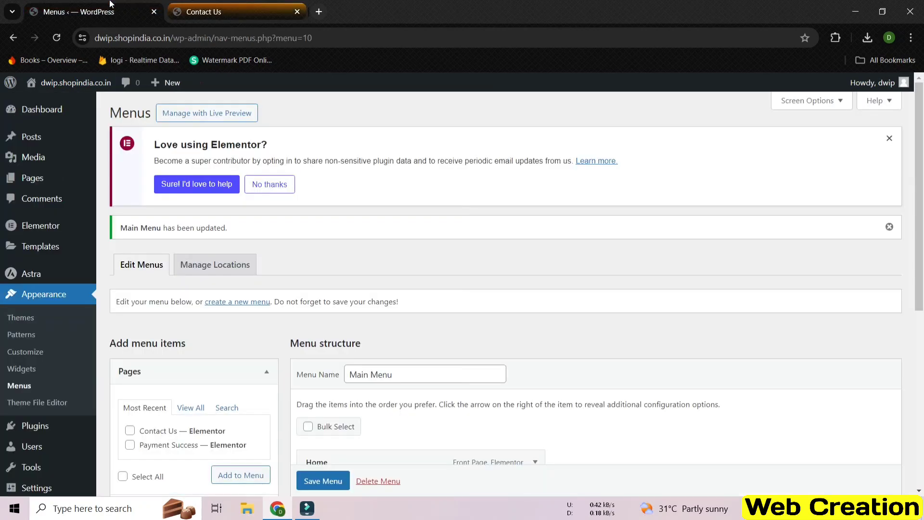
Fill in a new custom link for the menu with the link text More and the URL #
{"action": "scroll", "coordinate": [203, 396], "scroll_direction": "down", "scroll_amount": 5}
{"action": "scroll", "coordinate": [175, 433], "scroll_direction": "up", "scroll_amount": 3}
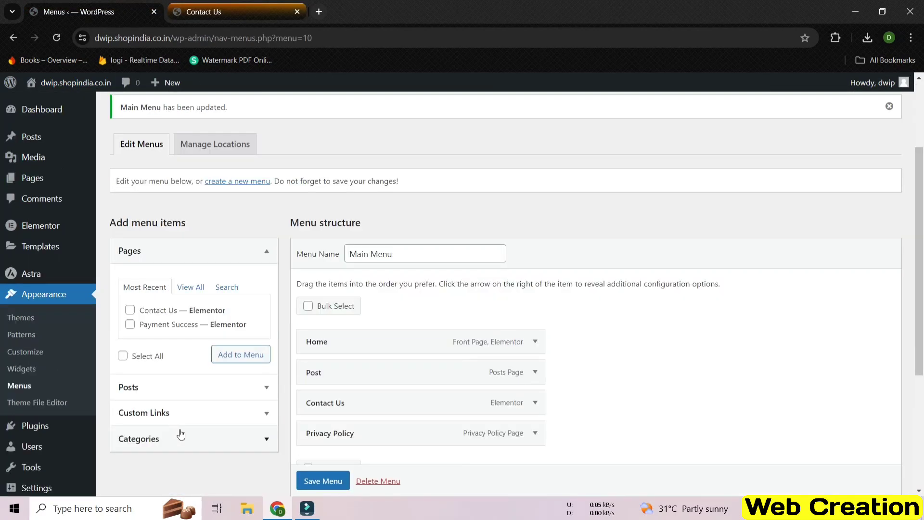
{"action": "left_click", "coordinate": [226, 415]}
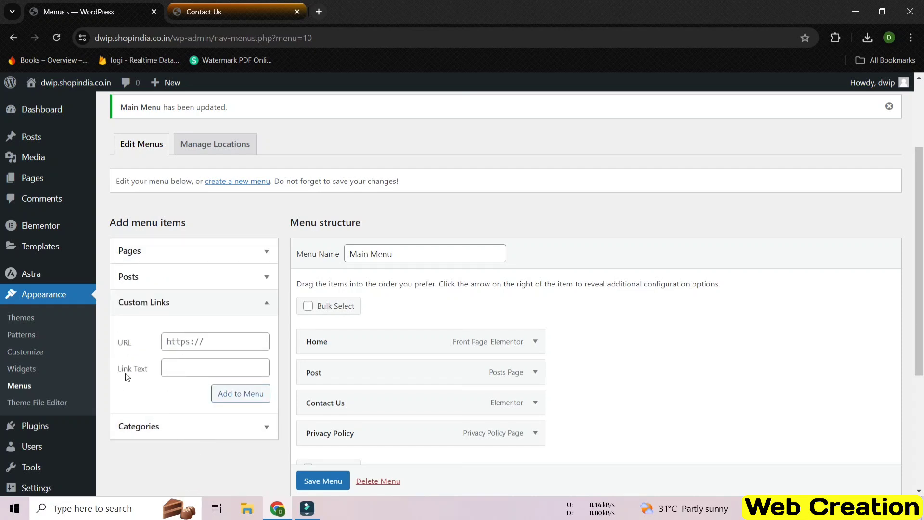
{"action": "left_click_drag", "start_coordinate": [117, 368], "coordinate": [147, 370]}
{"action": "left_click", "coordinate": [150, 370]}
{"action": "left_click", "coordinate": [178, 367]}
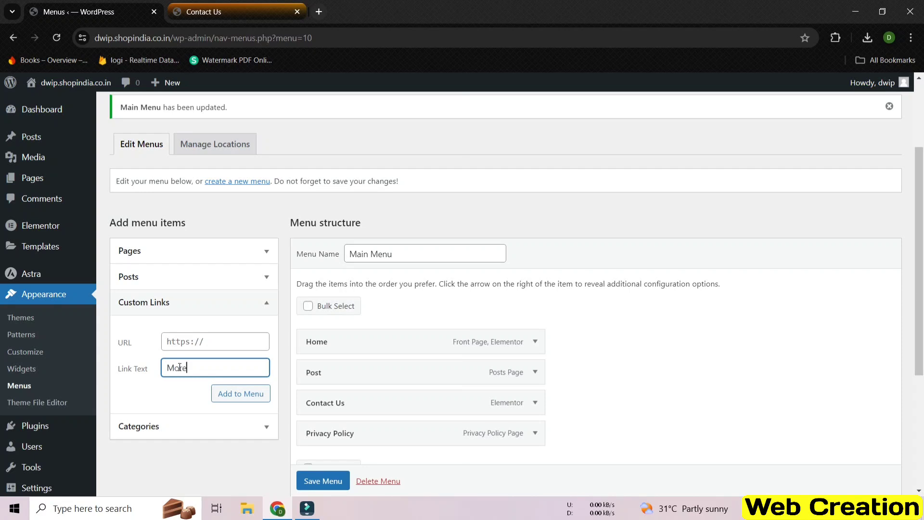
{"action": "type", "text": "More"}
{"action": "left_click", "coordinate": [177, 389]}
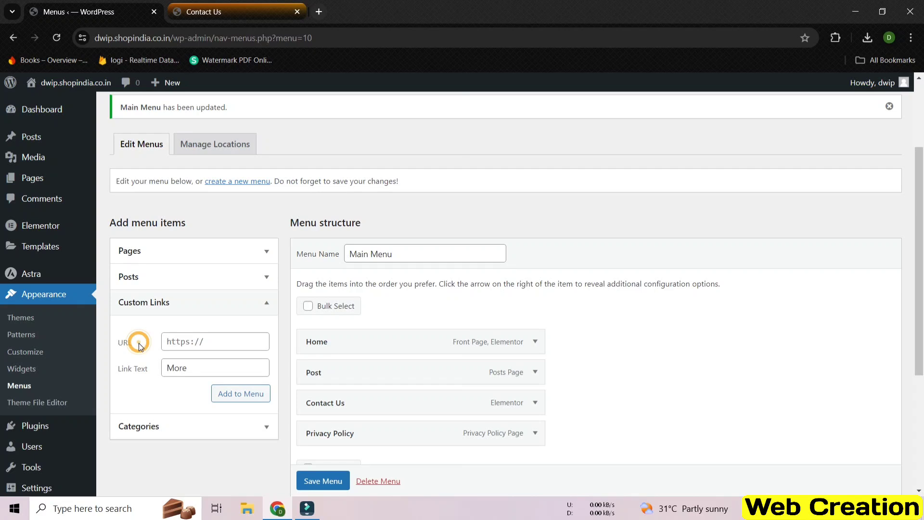
{"action": "left_click", "coordinate": [176, 342]}
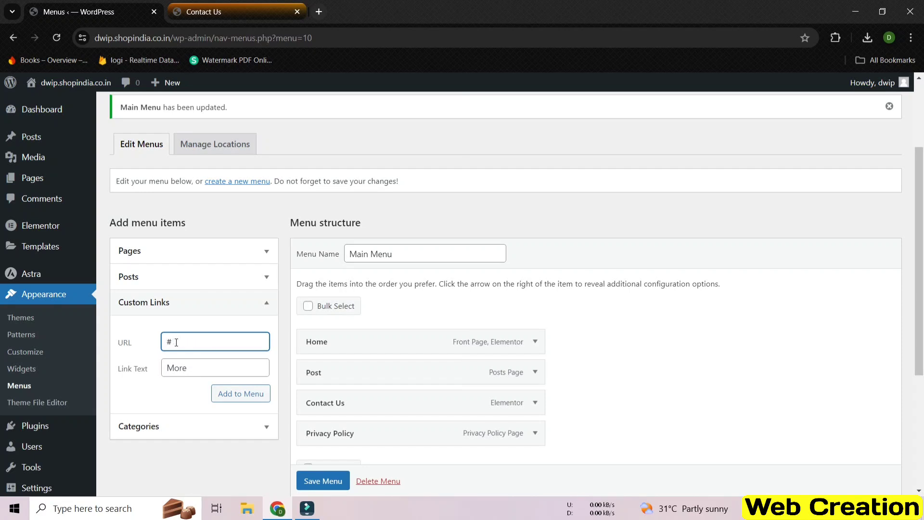
Add the More custom link to the Main Menu and save the menu
{"action": "left_click", "coordinate": [181, 403]}
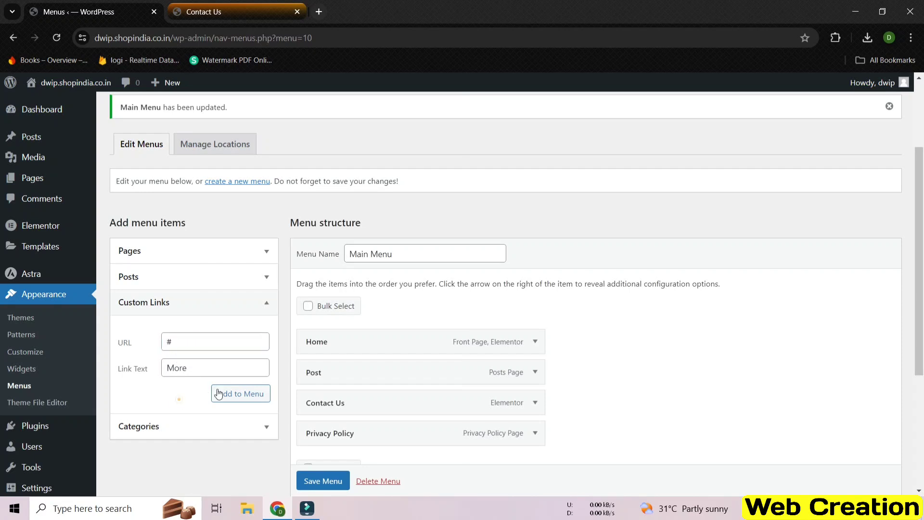
{"action": "left_click", "coordinate": [241, 396]}
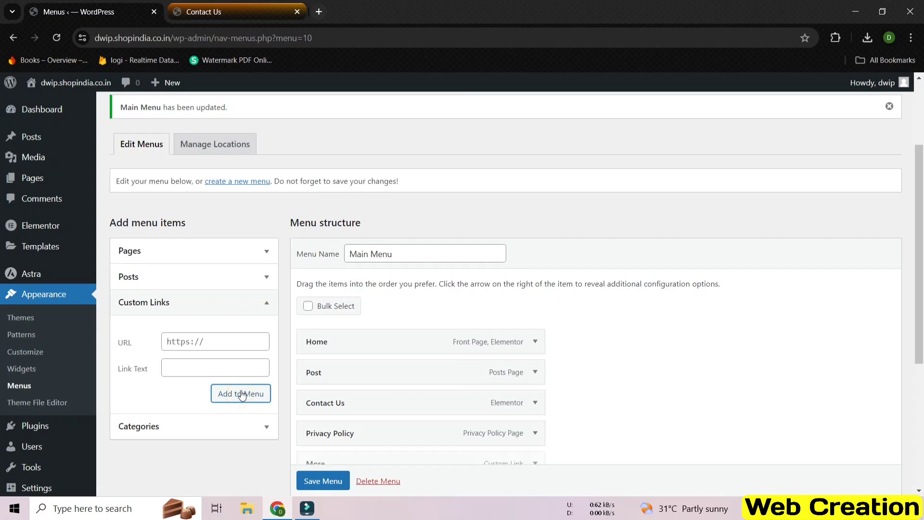
{"action": "scroll", "coordinate": [450, 390], "scroll_direction": "down", "scroll_amount": 1}
{"action": "scroll", "coordinate": [462, 392], "scroll_direction": "down", "scroll_amount": 1}
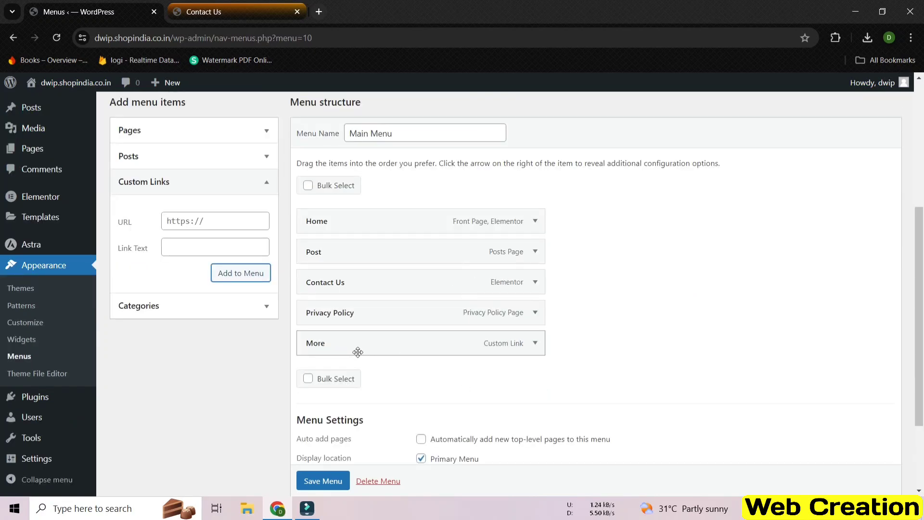
{"action": "scroll", "coordinate": [333, 486], "scroll_direction": "down", "scroll_amount": 1}
{"action": "left_click", "coordinate": [331, 480]}
Reload the live site to check for the More item in the header navigation, and switch back to the menu editor
{"action": "left_click", "coordinate": [244, 5]}
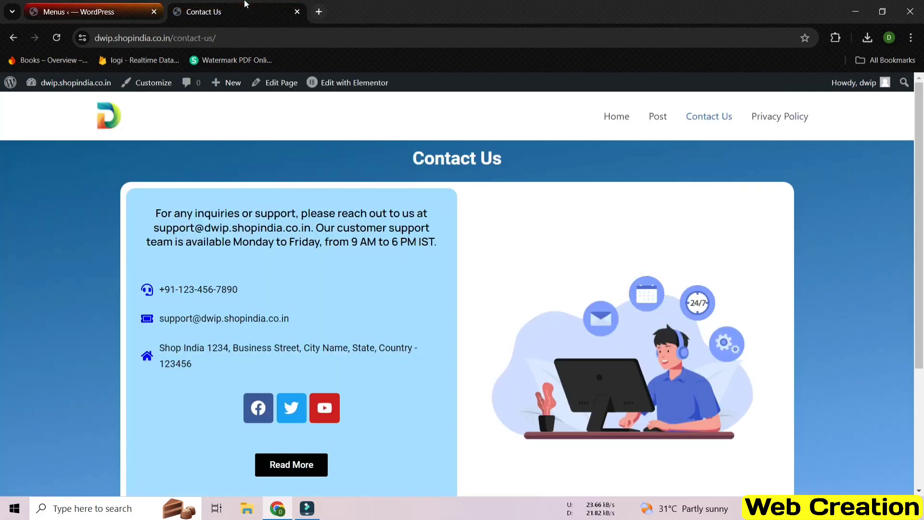
{"action": "left_click", "coordinate": [56, 38]}
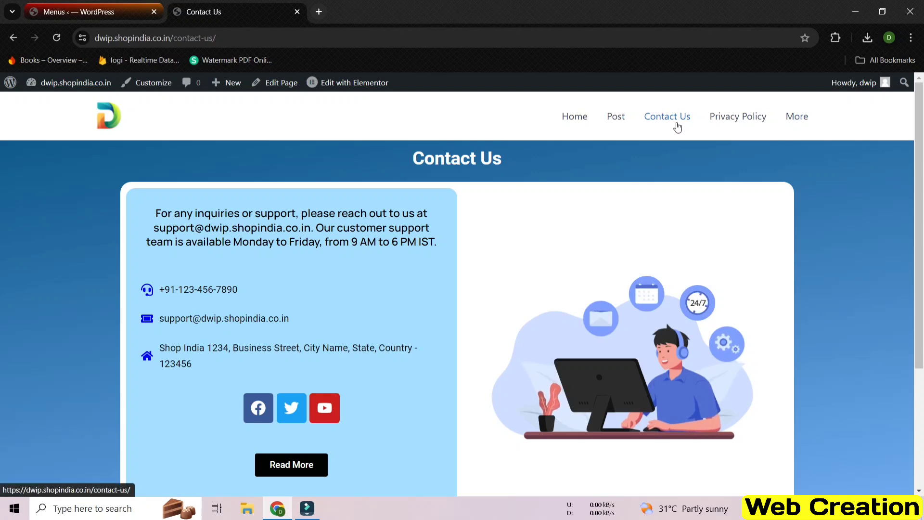
{"action": "left_click", "coordinate": [109, 10]}
Reorder the Main Menu so that Privacy Policy and Contact Us both come after More
{"action": "scroll", "coordinate": [415, 347], "scroll_direction": "down", "scroll_amount": 4}
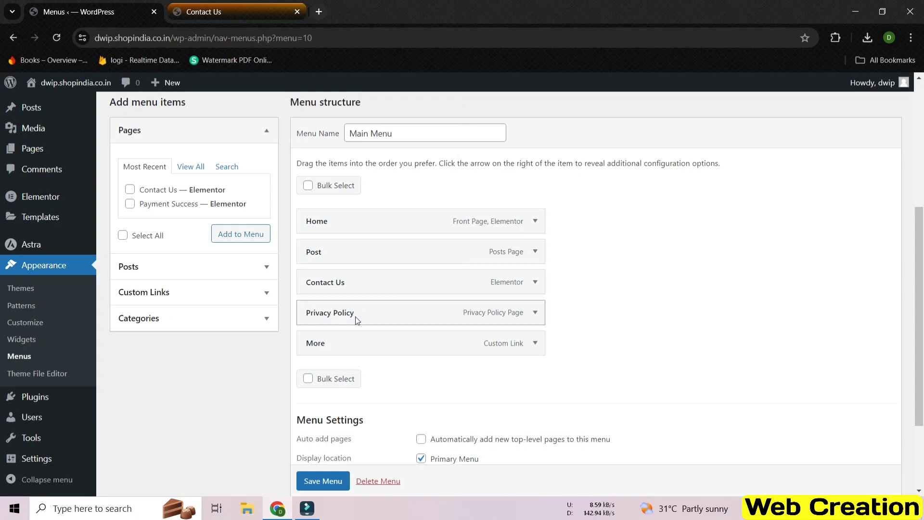
{"action": "left_click_drag", "start_coordinate": [350, 317], "coordinate": [351, 346]}
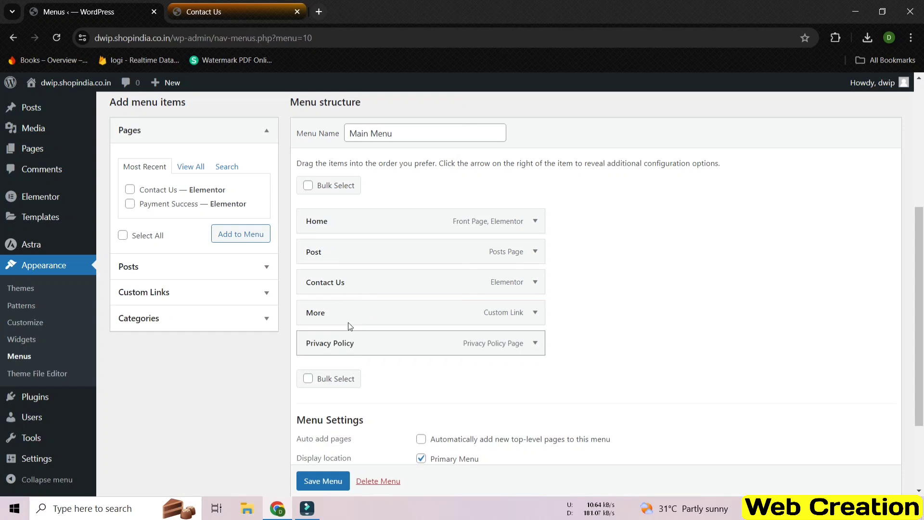
{"action": "left_click_drag", "start_coordinate": [340, 288], "coordinate": [344, 347]}
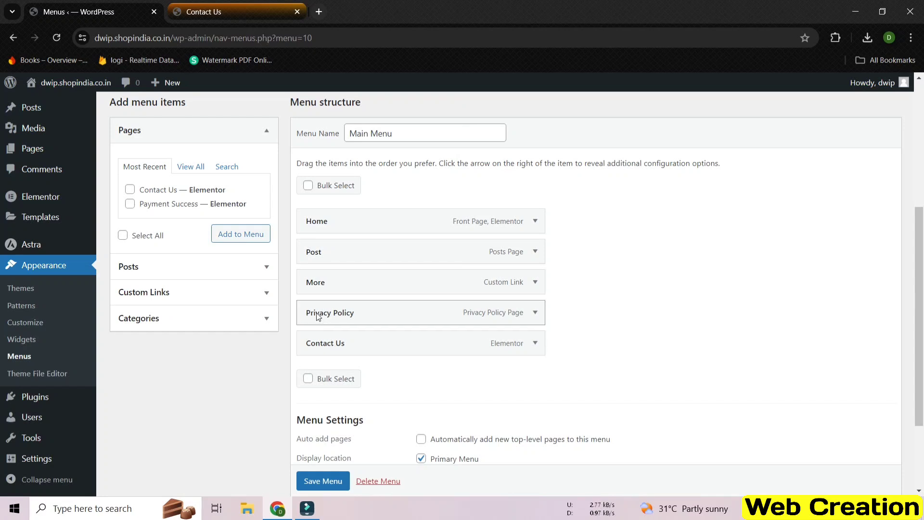
Nest Privacy Policy and Contact Us as sub items of More, with Contact Us first, and save the menu
{"action": "left_click_drag", "start_coordinate": [318, 316], "coordinate": [336, 316]}
{"action": "left_click_drag", "start_coordinate": [323, 347], "coordinate": [357, 352]}
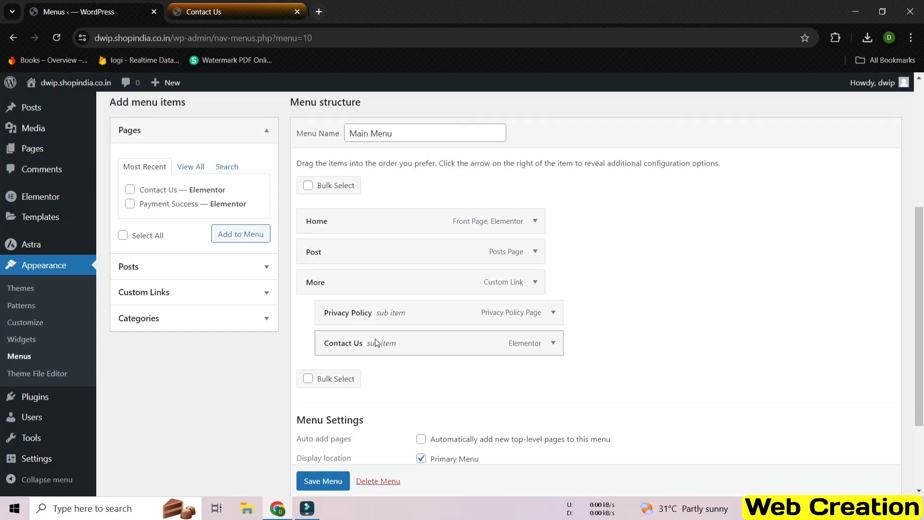
{"action": "left_click_drag", "start_coordinate": [383, 343], "coordinate": [382, 313]}
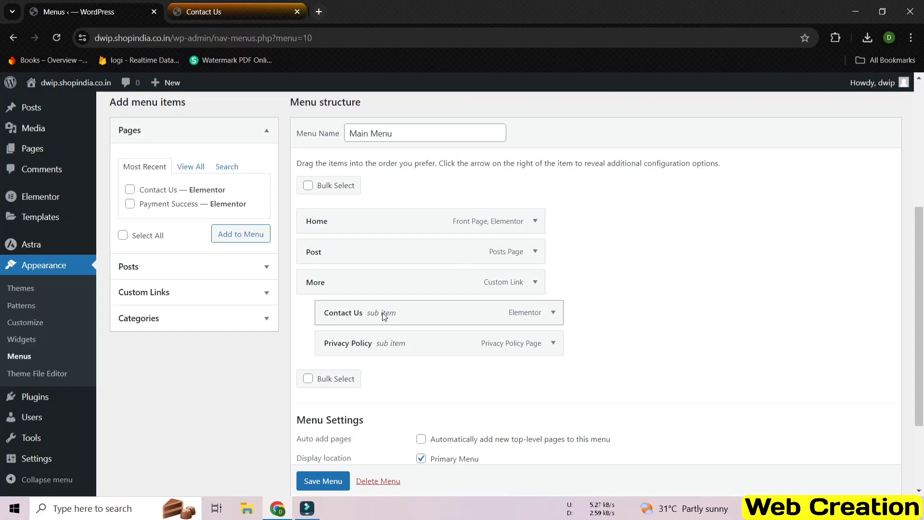
{"action": "scroll", "coordinate": [337, 433], "scroll_direction": "down", "scroll_amount": 1}
{"action": "left_click", "coordinate": [324, 481]}
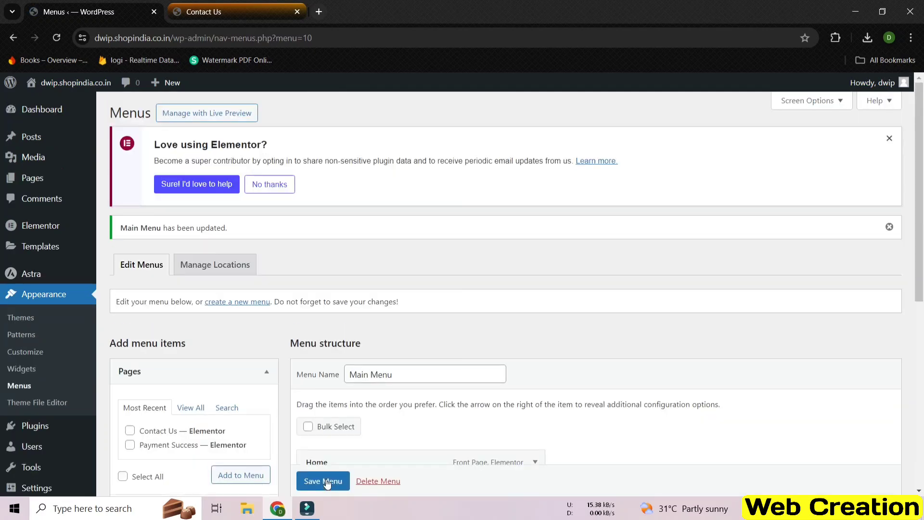
Reload the live site, examine the More dropdown, and test its parent link on the Contact Us and home pages
{"action": "left_click", "coordinate": [207, 12]}
{"action": "left_click", "coordinate": [57, 38]}
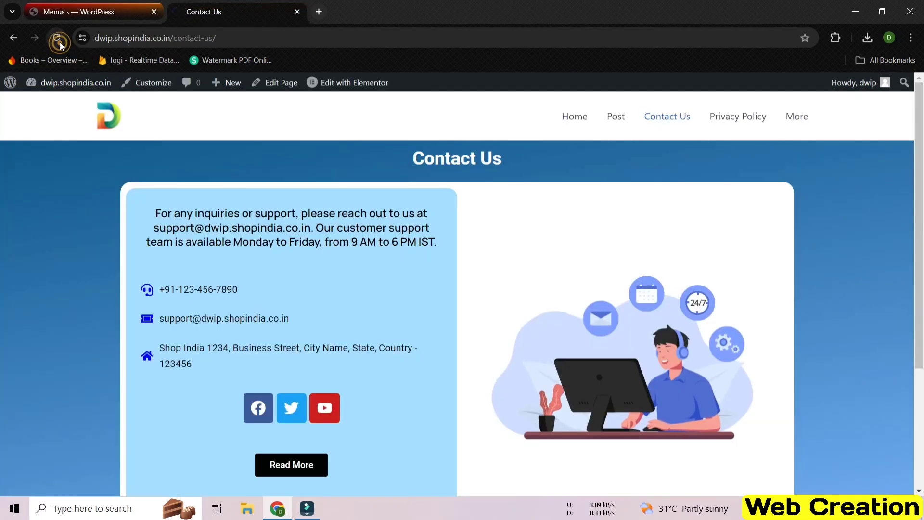
{"action": "mouse_move", "coordinate": [803, 141]}
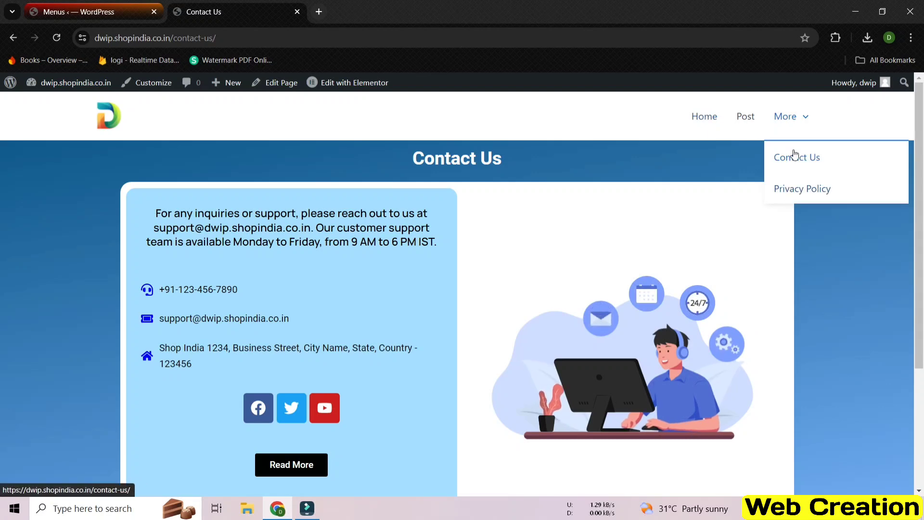
{"action": "left_click", "coordinate": [789, 119]}
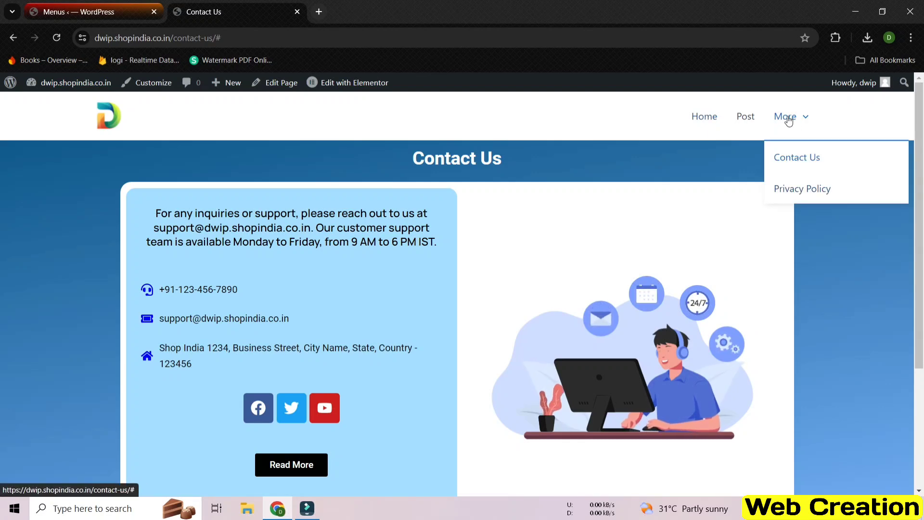
{"action": "left_click", "coordinate": [711, 118]}
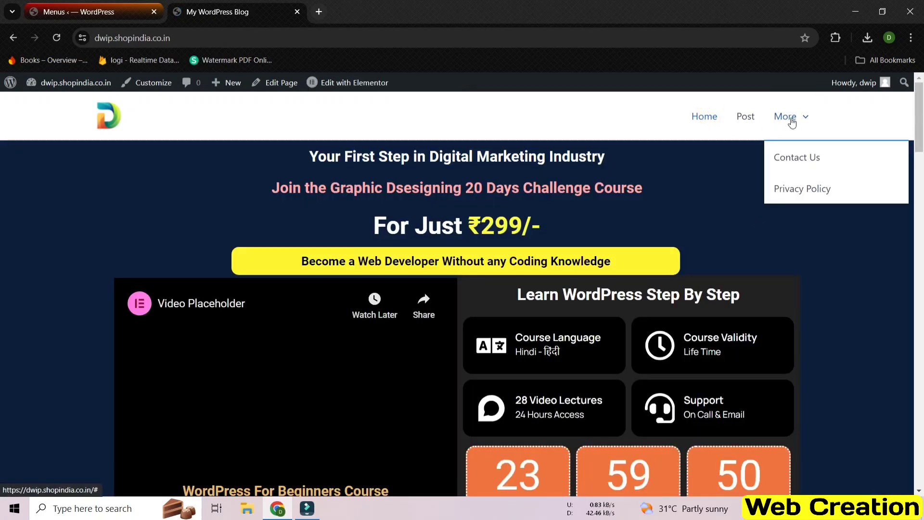
{"action": "left_click", "coordinate": [792, 121]}
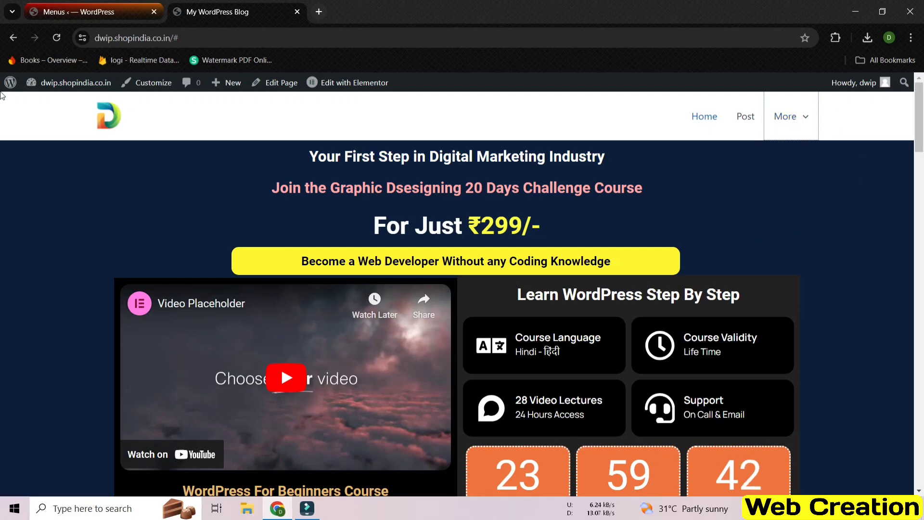
Review the Main Menu structure and display locations in the editor, and return to the live site's header navigation
{"action": "left_click", "coordinate": [115, 12]}
{"action": "scroll", "coordinate": [420, 340], "scroll_direction": "down", "scroll_amount": 7}
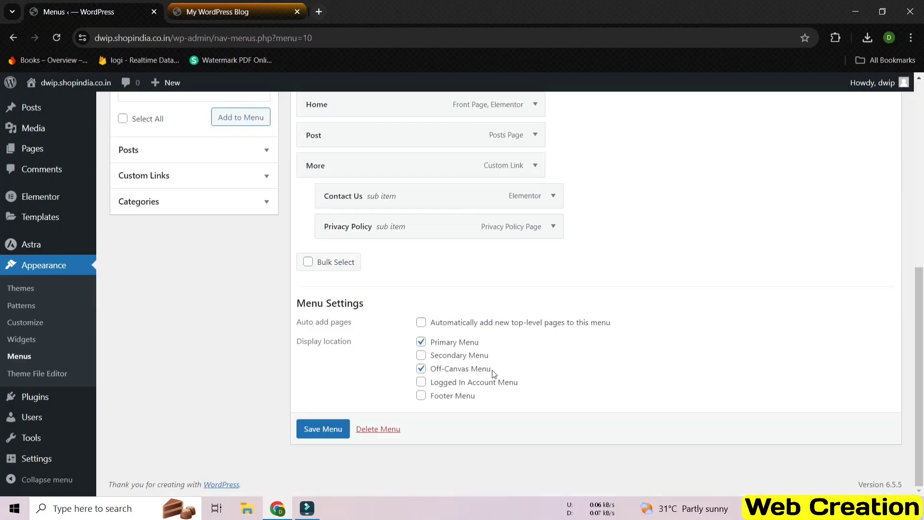
{"action": "scroll", "coordinate": [492, 374], "scroll_direction": "up", "scroll_amount": 4}
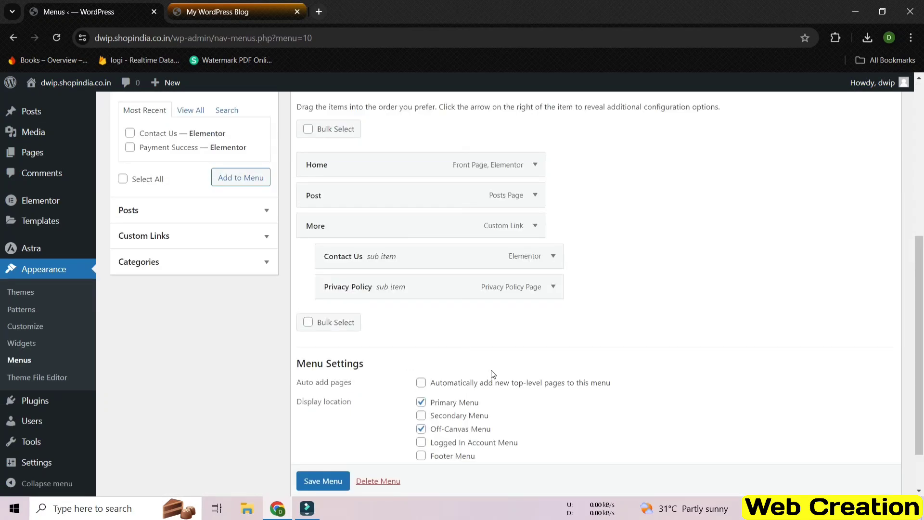
{"action": "left_click", "coordinate": [242, 6]}
{"action": "left_click", "coordinate": [629, 137]}
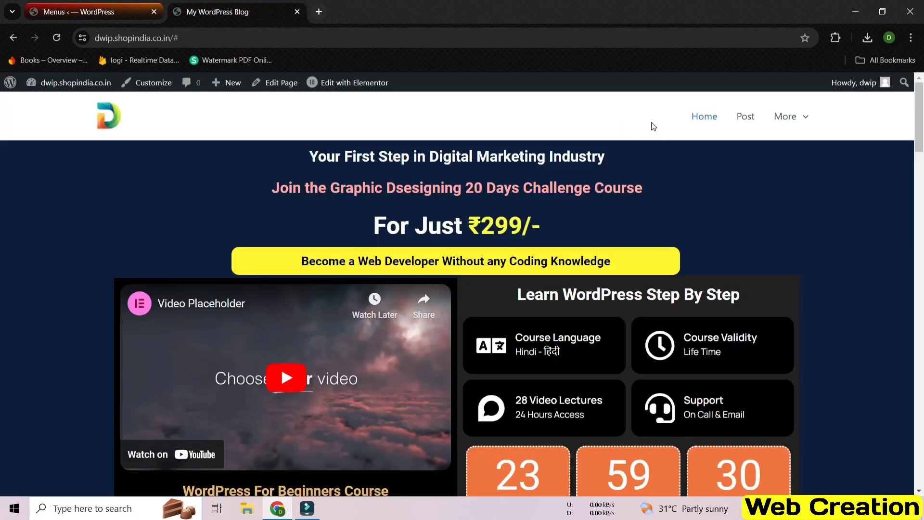
{"action": "left_click", "coordinate": [97, 5]}
{"action": "left_click", "coordinate": [187, 360]}
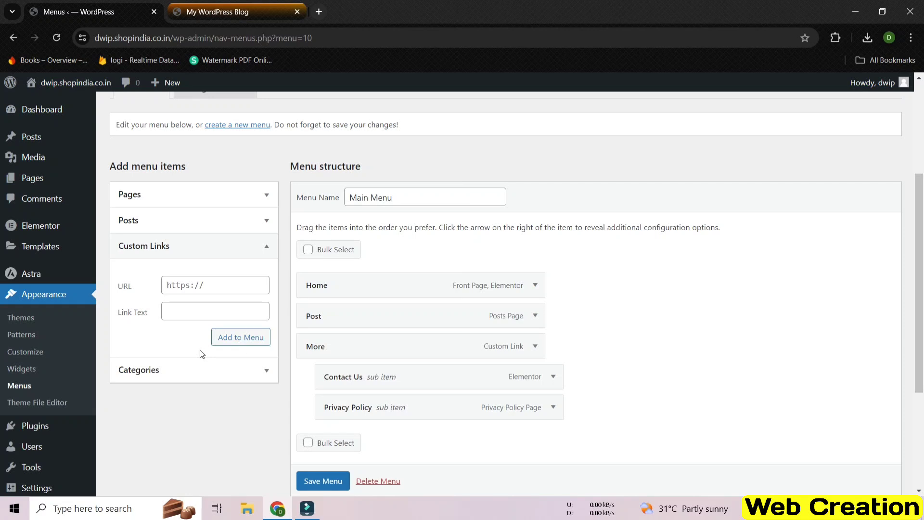
{"action": "left_click", "coordinate": [169, 311]}
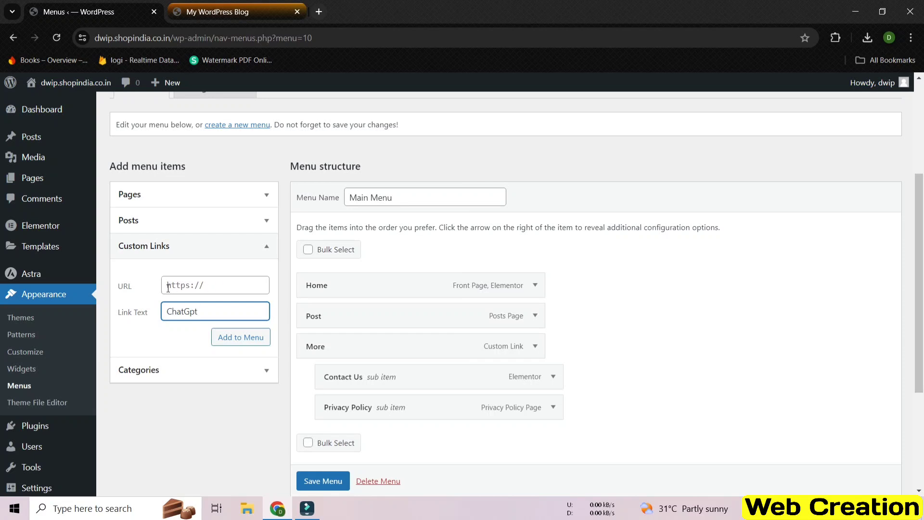
{"action": "right_click", "coordinate": [202, 287]}
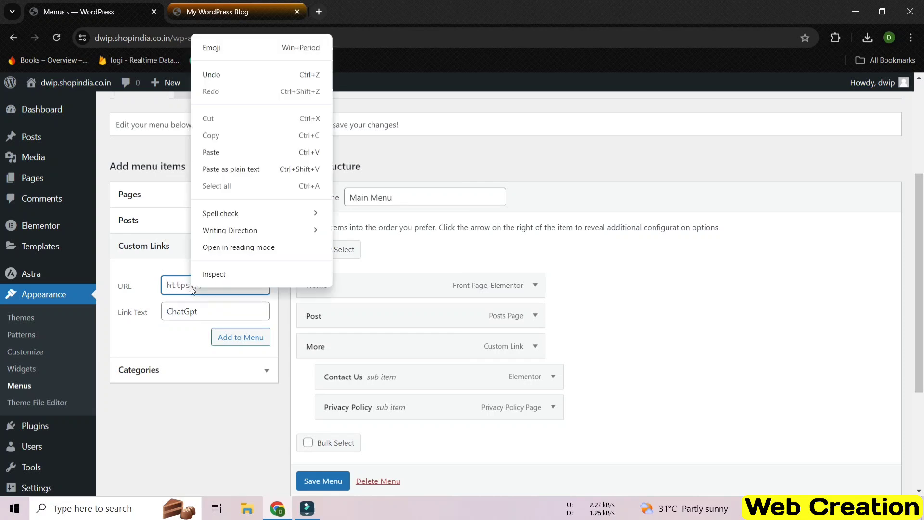
{"action": "left_click", "coordinate": [212, 151]}
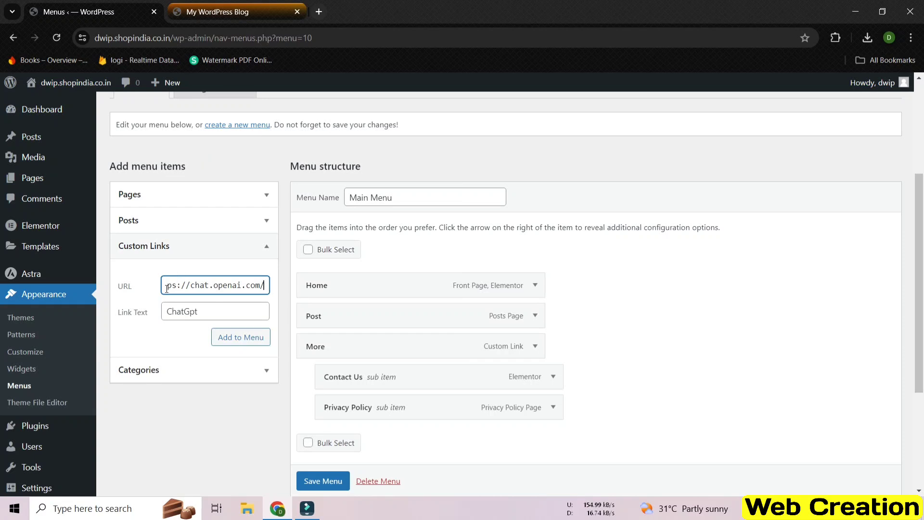
{"action": "mouse_move", "coordinate": [167, 286]}
{"action": "left_mouse_down"}
{"action": "mouse_move", "coordinate": [264, 286]}
{"action": "mouse_move", "coordinate": [166, 287]}
{"action": "left_mouse_up"}
{"action": "left_click", "coordinate": [192, 287]}
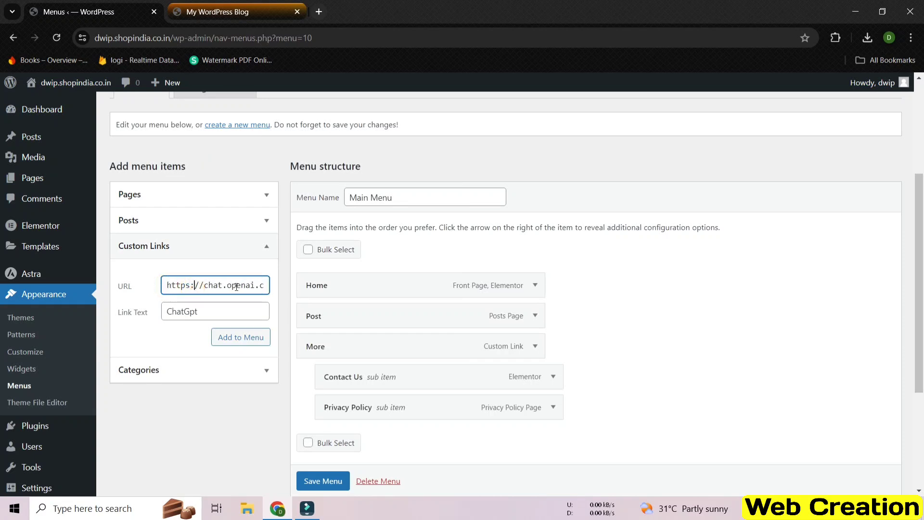
Open chat.openai.com in a new browser tab and copy the address of the loaded ChatGPT page
{"action": "key", "text": "shift+End"}
{"action": "left_click", "coordinate": [186, 335]}
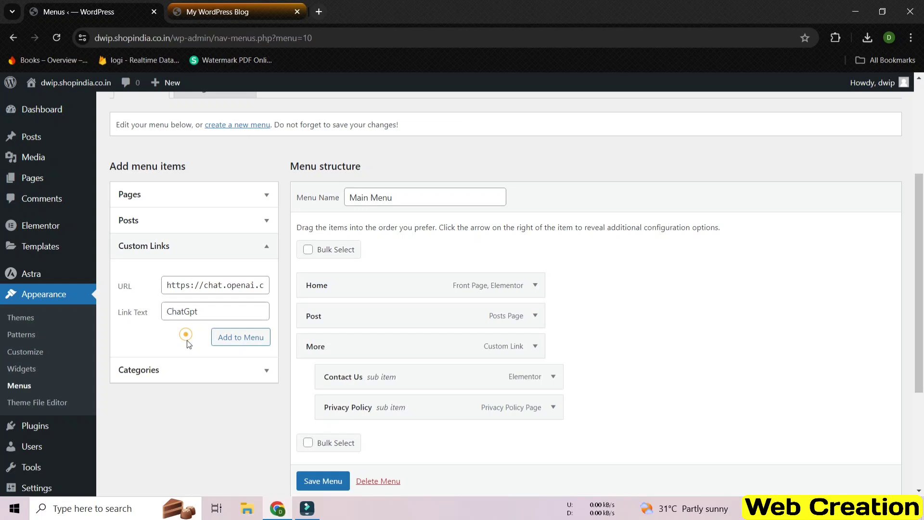
{"action": "left_click", "coordinate": [319, 11]}
{"action": "type", "text": "chat.openai.com"}
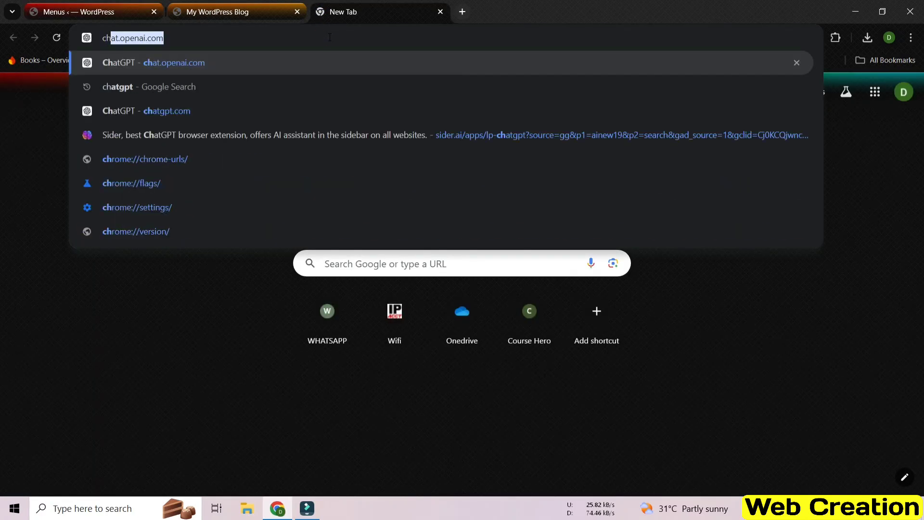
{"action": "key", "text": "Return"}
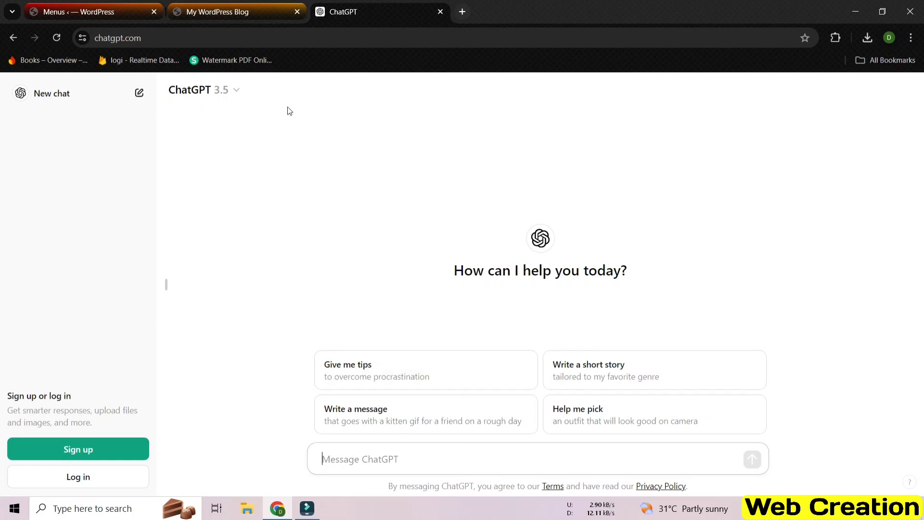
{"action": "left_click_drag", "start_coordinate": [163, 38], "coordinate": [97, 37]}
{"action": "right_click", "coordinate": [108, 38]}
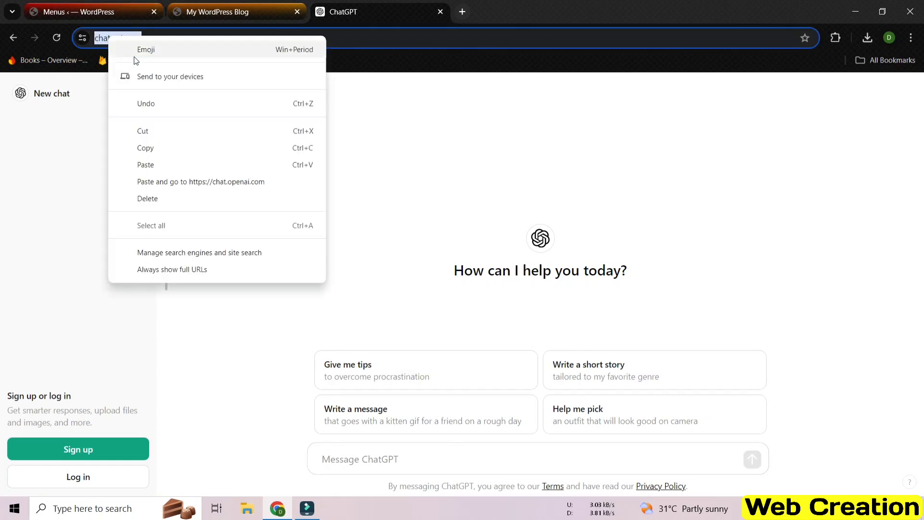
{"action": "left_click", "coordinate": [145, 148]}
{"action": "left_click", "coordinate": [77, 12]}
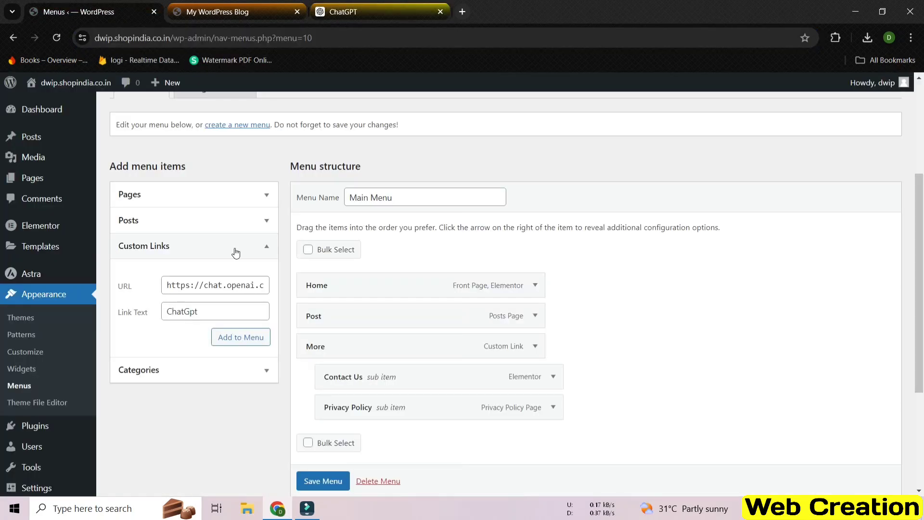
{"action": "left_click", "coordinate": [167, 284]}
{"action": "left_click_drag", "start_coordinate": [167, 284], "coordinate": [276, 283]}
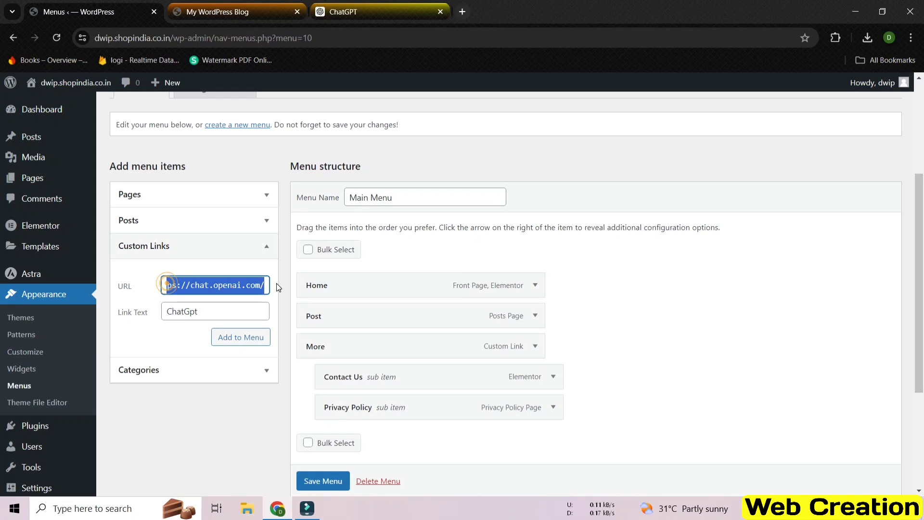
{"action": "key", "text": "ctrl+v"}
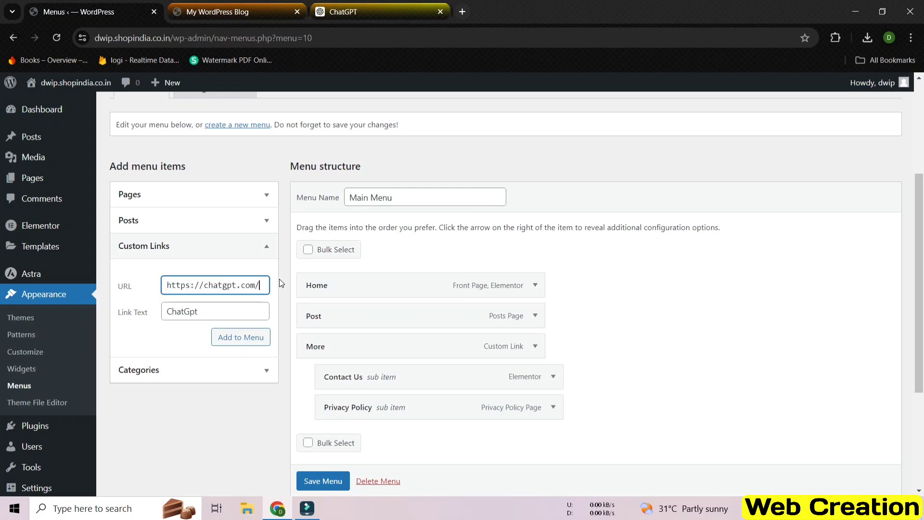
{"action": "left_click", "coordinate": [244, 337]}
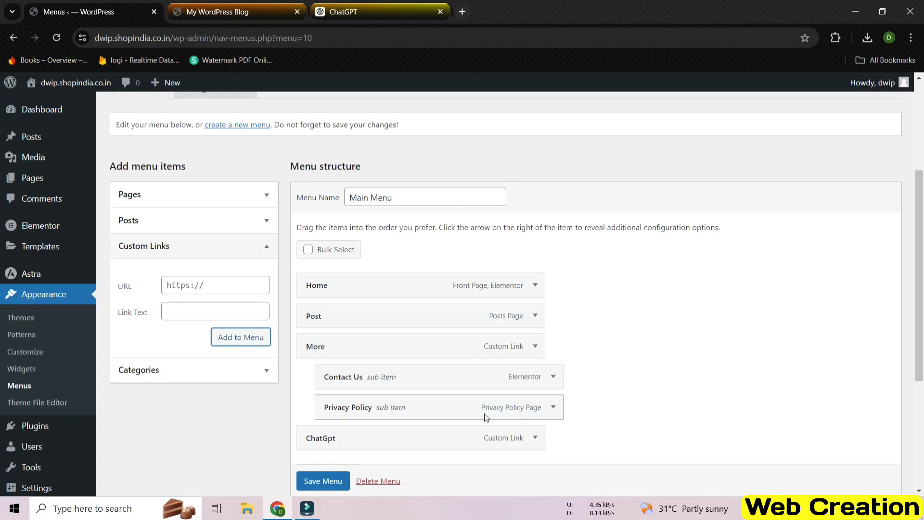
Save Main Menu with the added ChatGpt link and reload the live site to check its header navigation
{"action": "scroll", "coordinate": [376, 322], "scroll_direction": "down", "scroll_amount": 2}
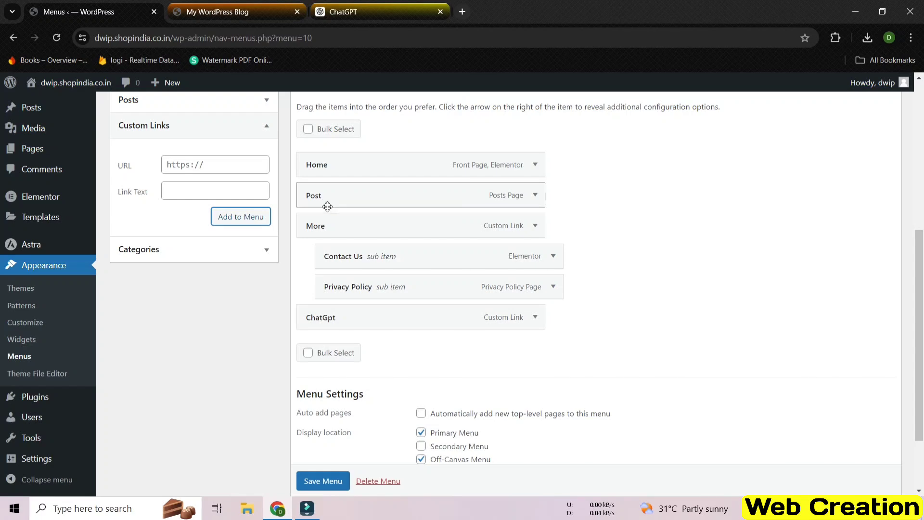
{"action": "left_click", "coordinate": [330, 482]}
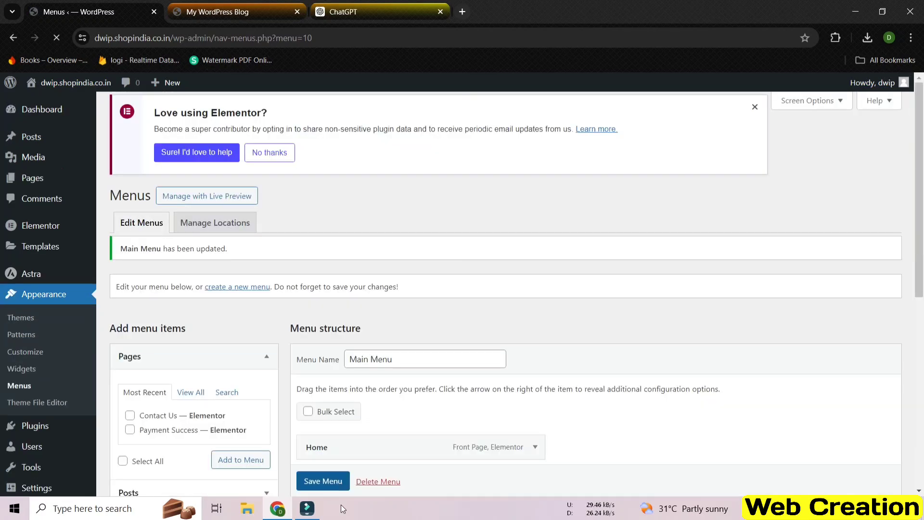
{"action": "left_click", "coordinate": [218, 12]}
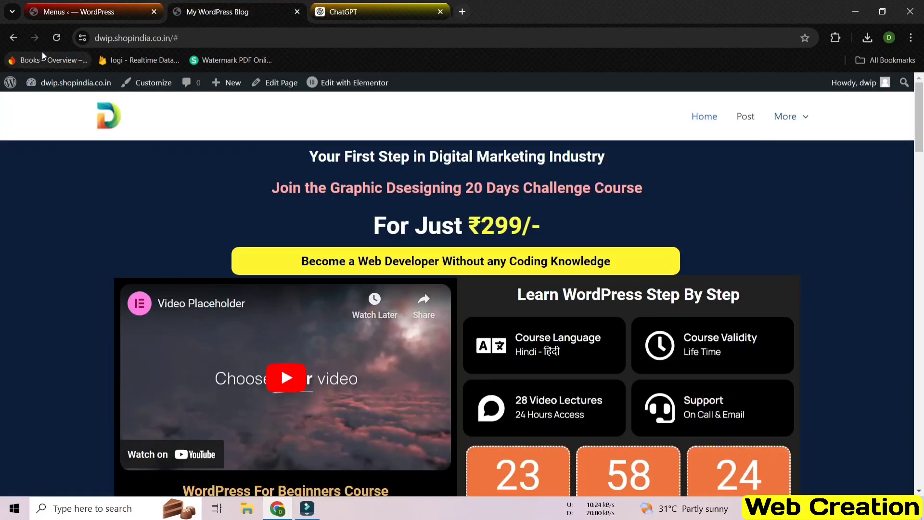
{"action": "left_click", "coordinate": [56, 38]}
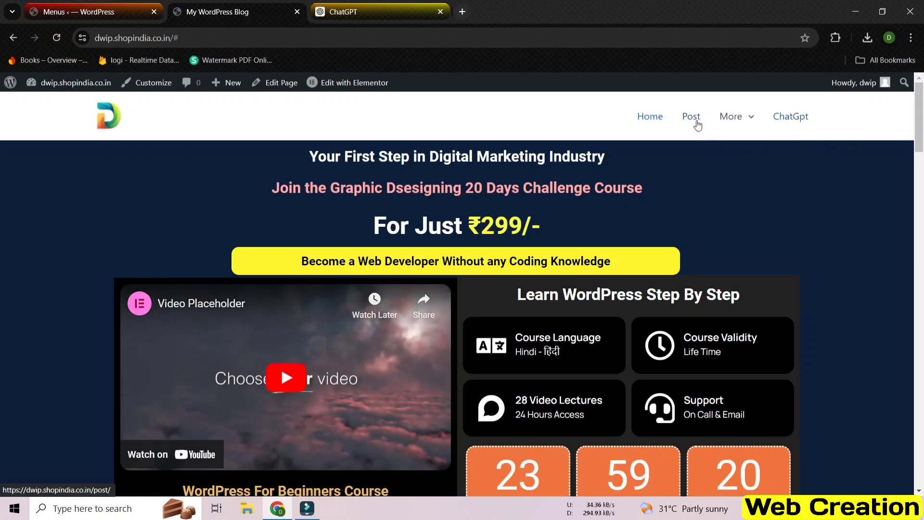
Move the ChatGpt item between Post and More in the Main Menu structure and save the menu
{"action": "left_click", "coordinate": [78, 12]}
{"action": "scroll", "coordinate": [505, 324], "scroll_direction": "down", "scroll_amount": 3}
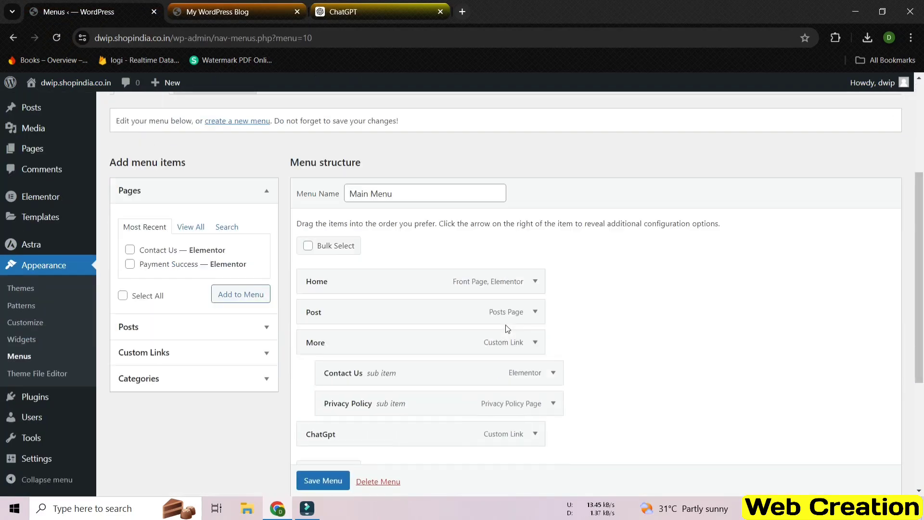
{"action": "scroll", "coordinate": [505, 324], "scroll_direction": "down", "scroll_amount": 1}
{"action": "left_click_drag", "start_coordinate": [355, 380], "coordinate": [324, 285]}
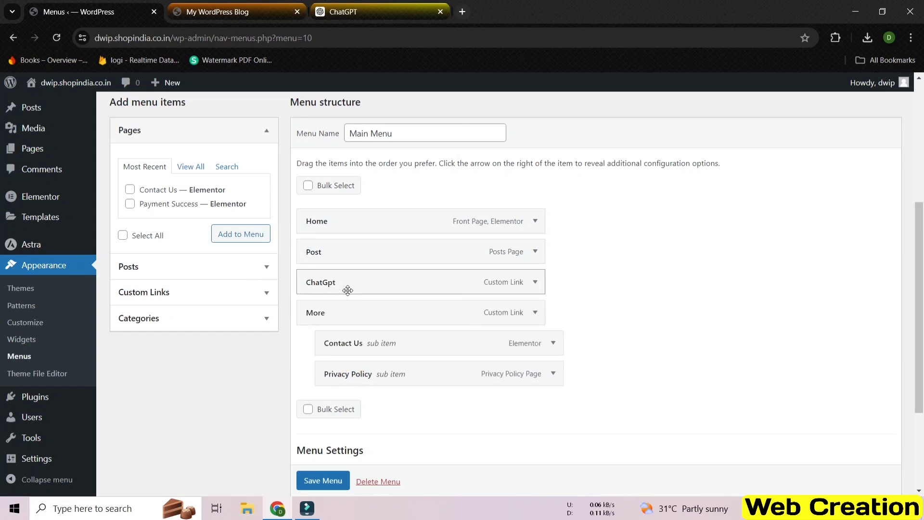
{"action": "left_click", "coordinate": [323, 480]}
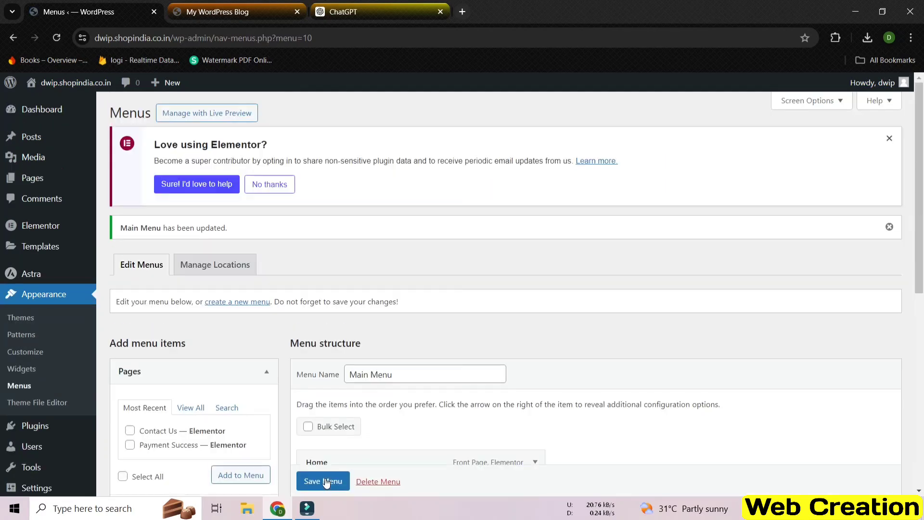
Reload the live site, test the ChatGpt link in the header navigation, and return to the home page
{"action": "left_click", "coordinate": [217, 12]}
{"action": "left_click", "coordinate": [61, 39]}
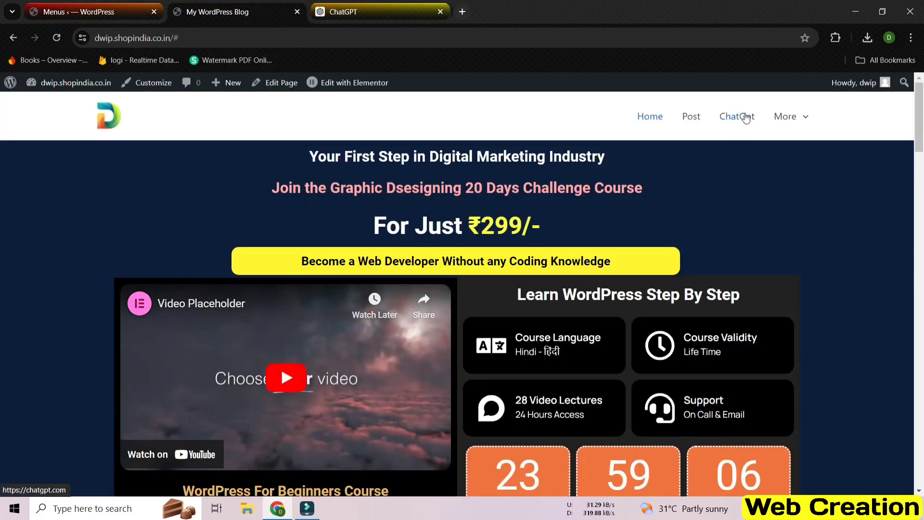
{"action": "left_click", "coordinate": [739, 120]}
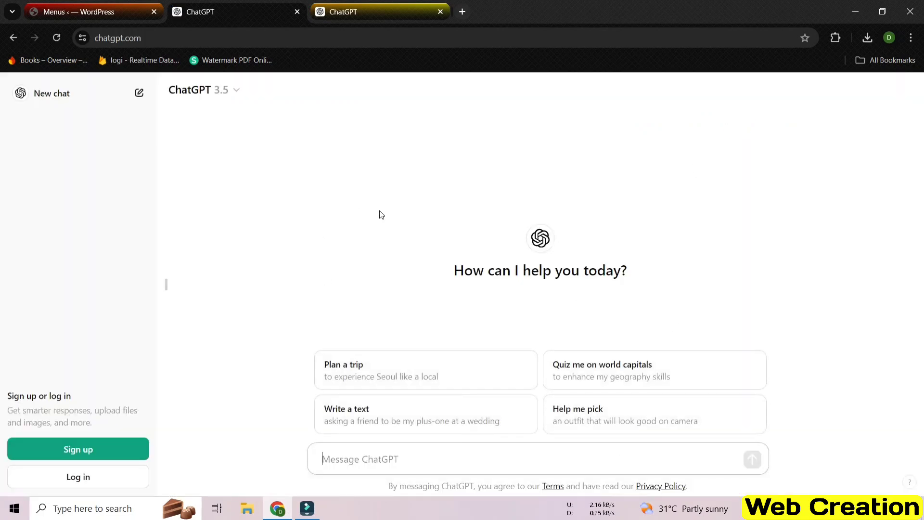
{"action": "left_click", "coordinate": [14, 38]}
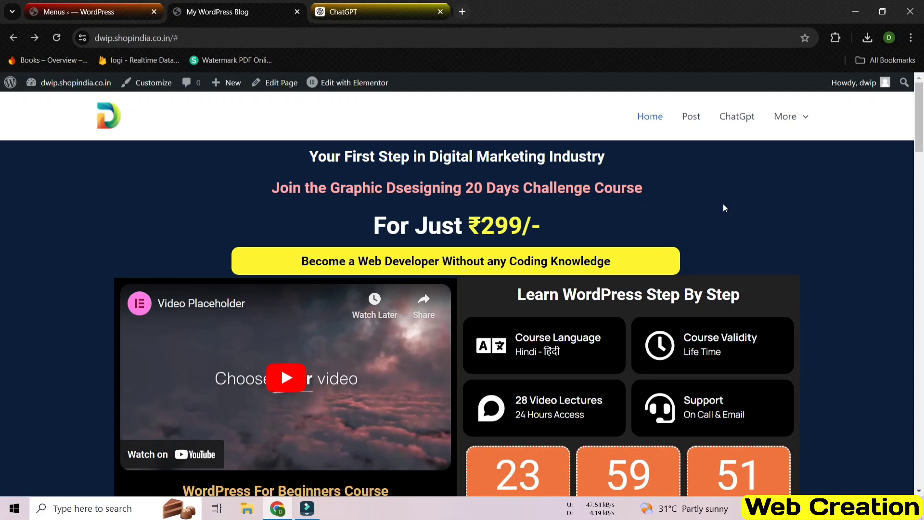
Inspect the home page in the responsive mobile view and check its collapsible navigation menu and the More submenu
{"action": "right_click", "coordinate": [722, 203]}
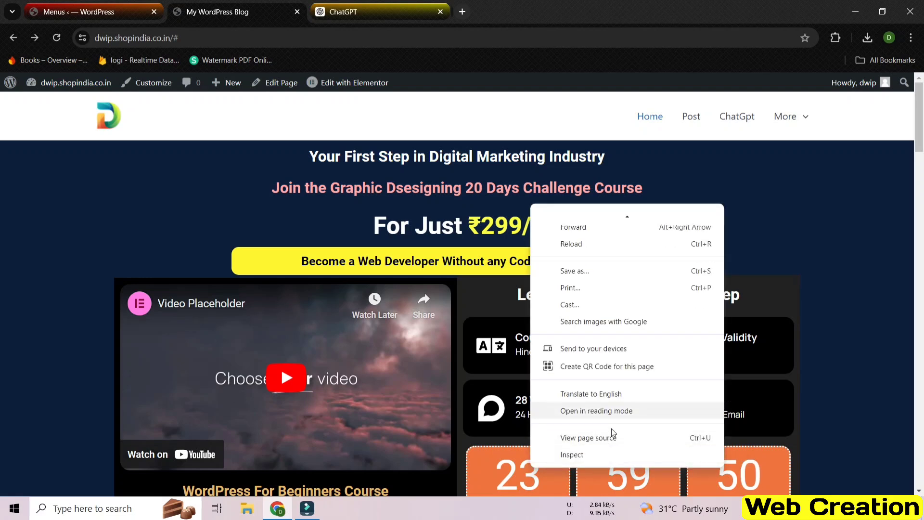
{"action": "left_click", "coordinate": [591, 458]}
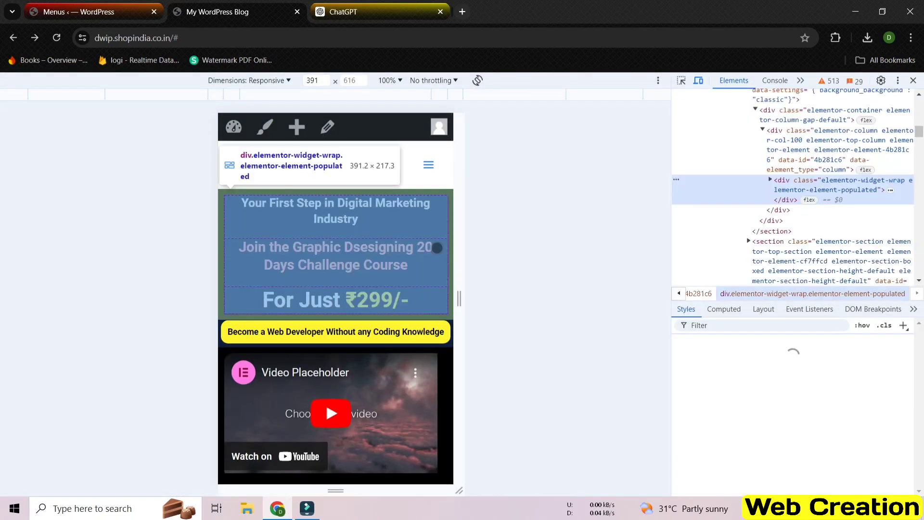
{"action": "left_click", "coordinate": [428, 164]}
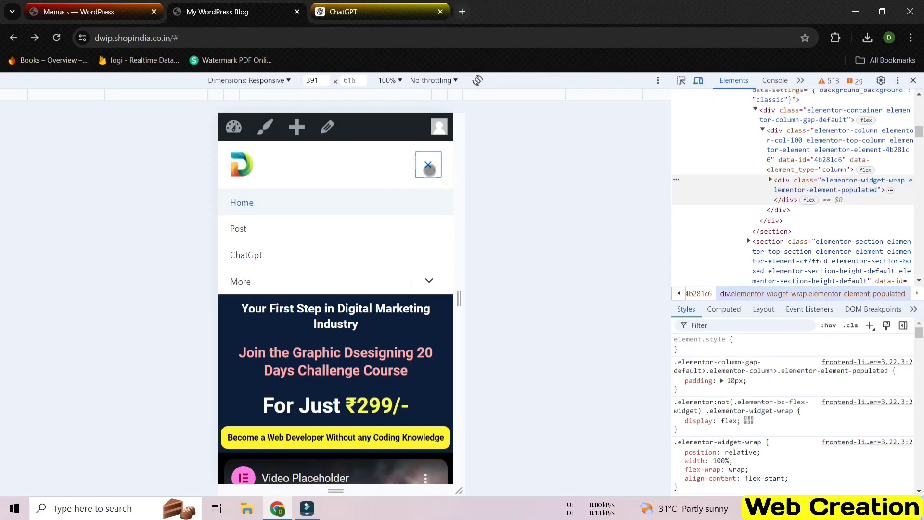
{"action": "scroll", "coordinate": [267, 231], "scroll_direction": "down", "scroll_amount": 1}
{"action": "scroll", "coordinate": [267, 231], "scroll_direction": "up", "scroll_amount": 1}
{"action": "left_click", "coordinate": [430, 281]}
{"action": "left_click", "coordinate": [430, 281]}
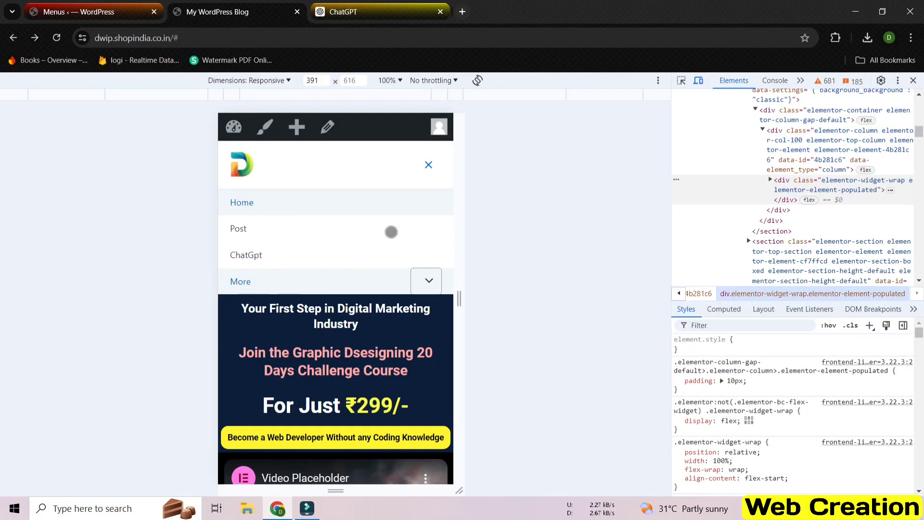
{"action": "left_click", "coordinate": [428, 164]}
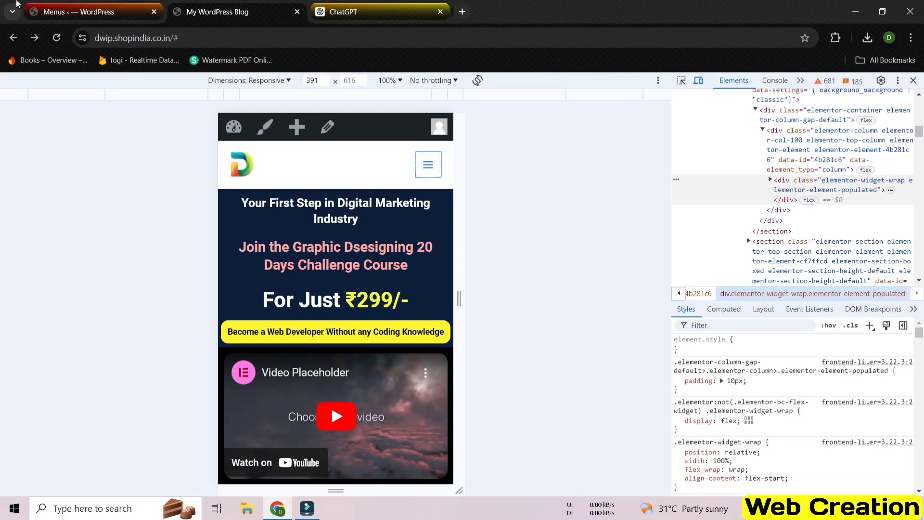
Return to the WordPress menu editor and review the Main Menu structure and its display location settings
{"action": "left_click", "coordinate": [106, 6]}
{"action": "scroll", "coordinate": [392, 347], "scroll_direction": "down", "scroll_amount": 3}
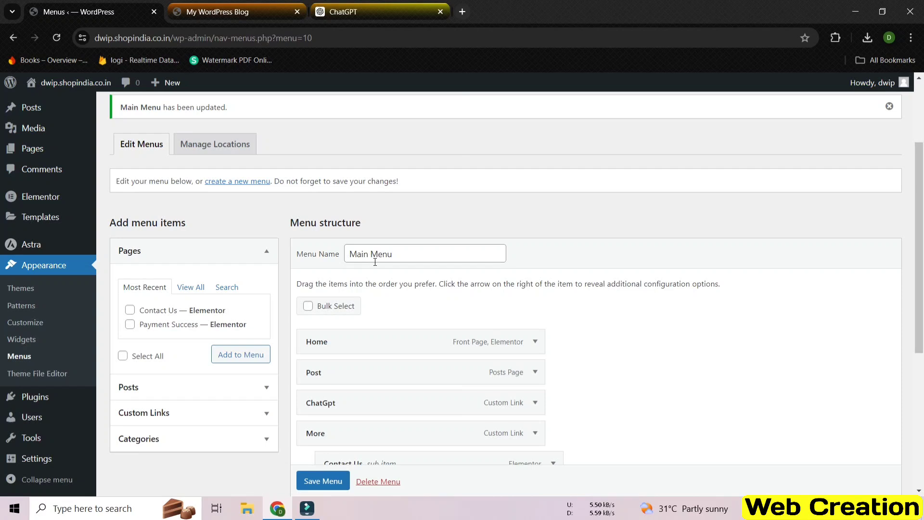
{"action": "scroll", "coordinate": [396, 310], "scroll_direction": "down", "scroll_amount": 1}
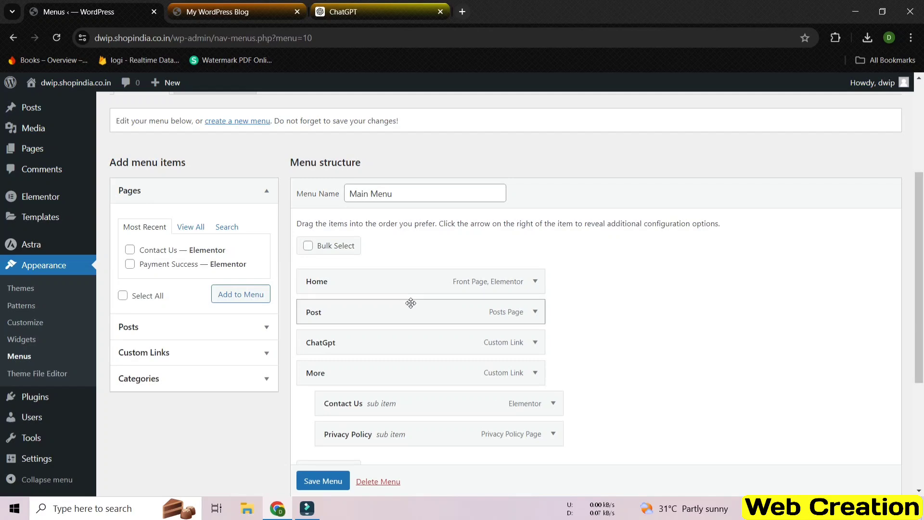
{"action": "scroll", "coordinate": [365, 346], "scroll_direction": "down", "scroll_amount": 1}
{"action": "scroll", "coordinate": [369, 336], "scroll_direction": "up", "scroll_amount": 3}
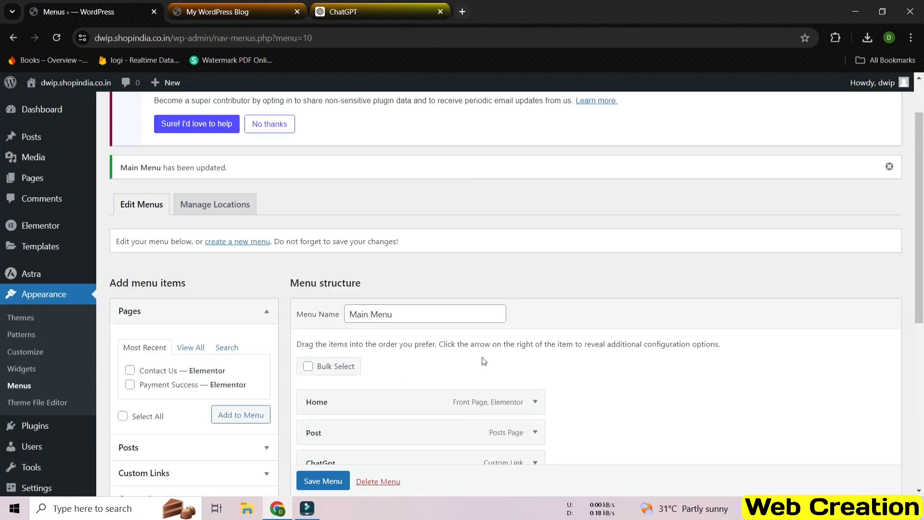
{"action": "scroll", "coordinate": [483, 361], "scroll_direction": "down", "scroll_amount": 3}
{"action": "scroll", "coordinate": [478, 361], "scroll_direction": "down", "scroll_amount": 2}
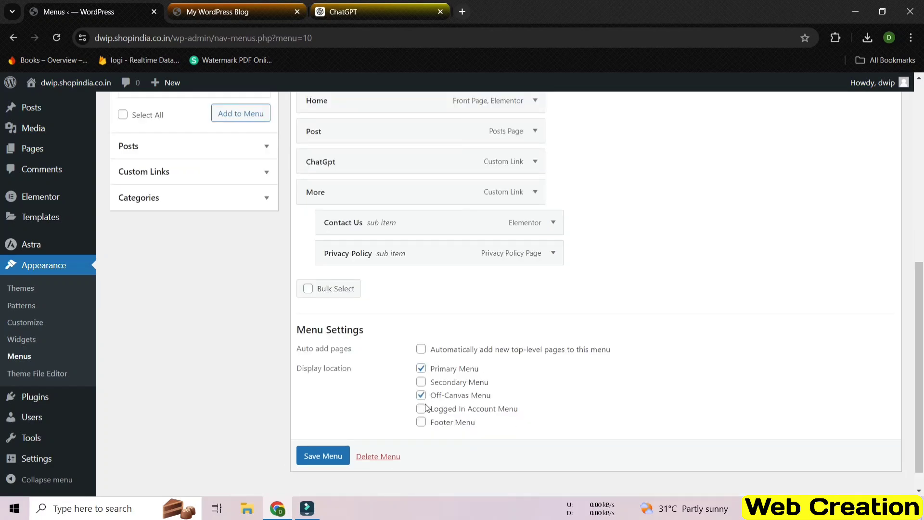
{"action": "scroll", "coordinate": [383, 385], "scroll_direction": "up", "scroll_amount": 4}
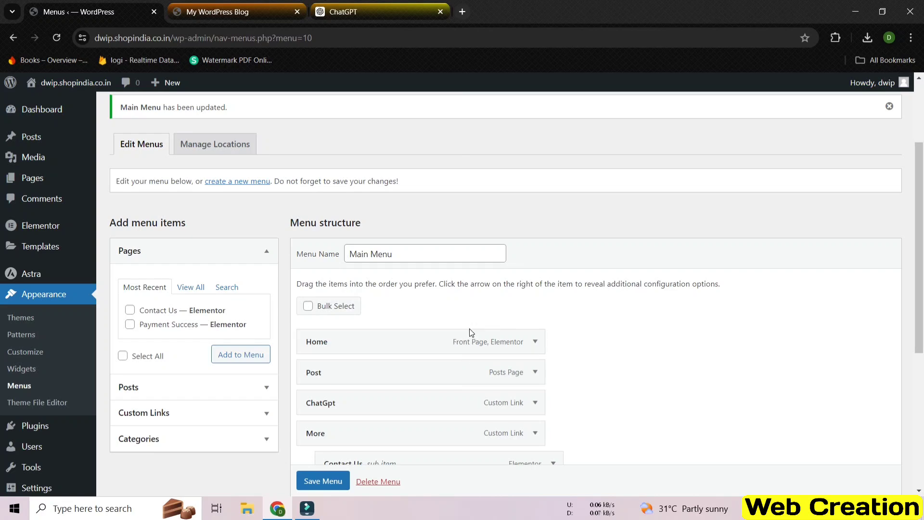
Remove the Off-Canvas Menu display location from Main Menu and save the menu
{"action": "scroll", "coordinate": [469, 328], "scroll_direction": "down", "scroll_amount": 5}
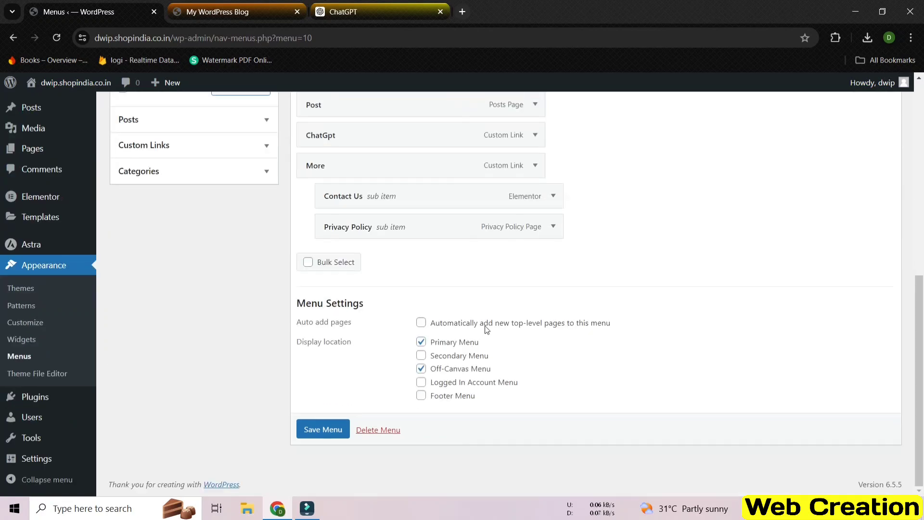
{"action": "left_click", "coordinate": [422, 371]}
{"action": "scroll", "coordinate": [369, 393], "scroll_direction": "up", "scroll_amount": 5}
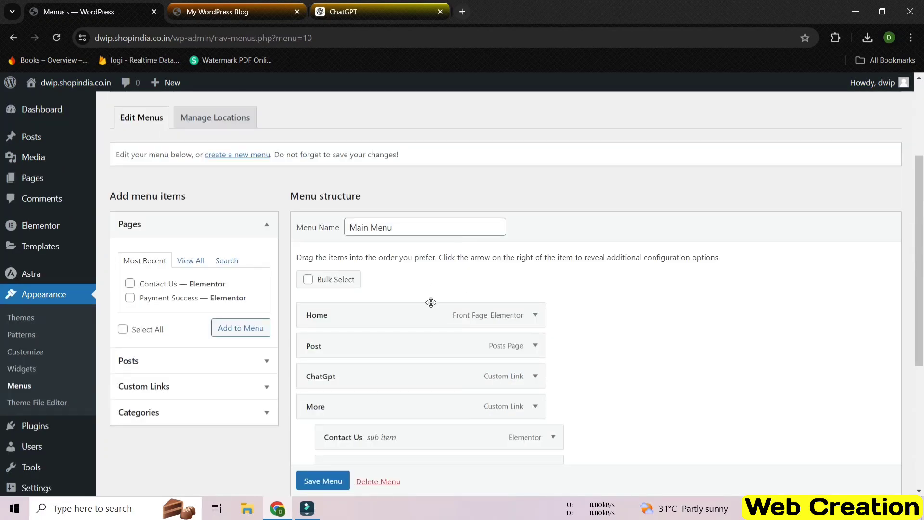
{"action": "scroll", "coordinate": [500, 383], "scroll_direction": "down", "scroll_amount": 5}
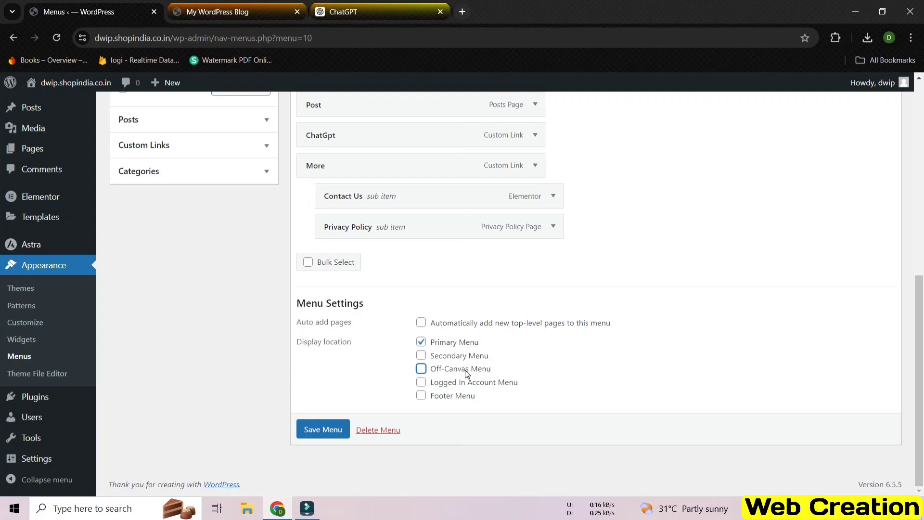
{"action": "left_click", "coordinate": [319, 430]}
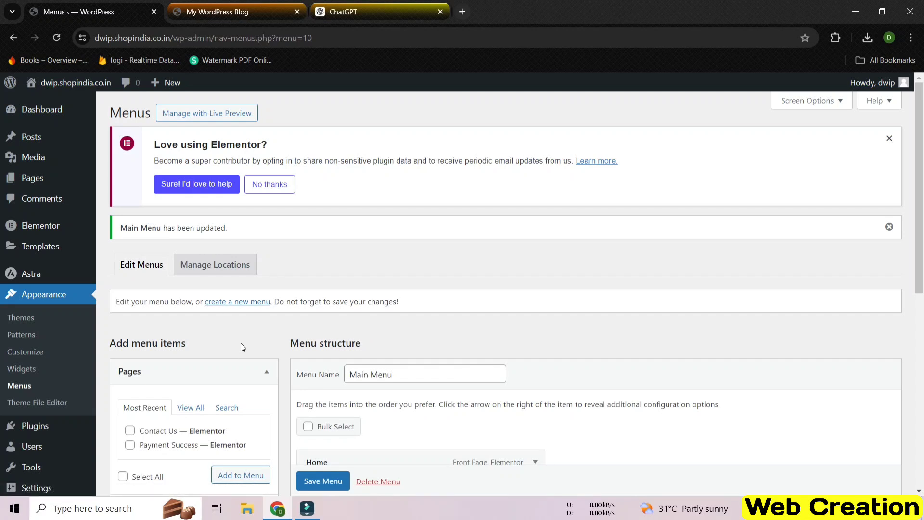
Create a new menu named Mobile Menu and assign it to the Off-Canvas Menu display location
{"action": "left_click", "coordinate": [239, 303]}
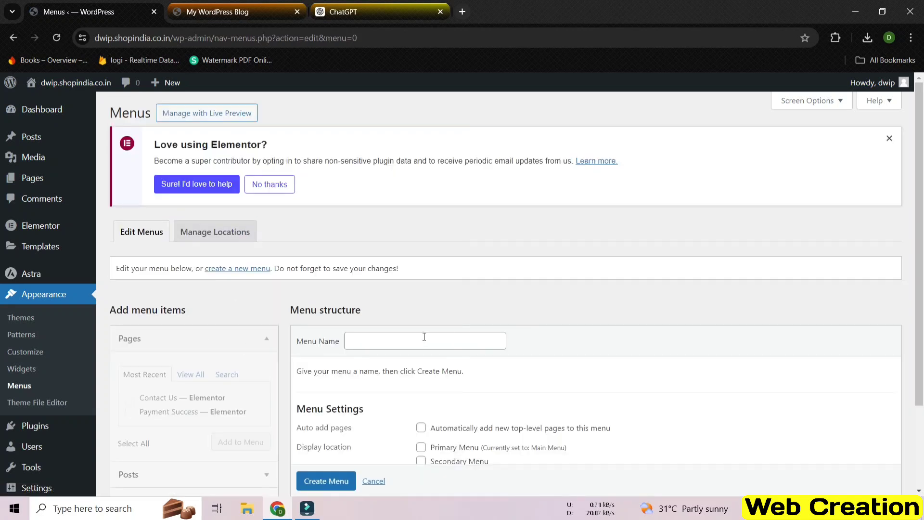
{"action": "left_click", "coordinate": [333, 345]}
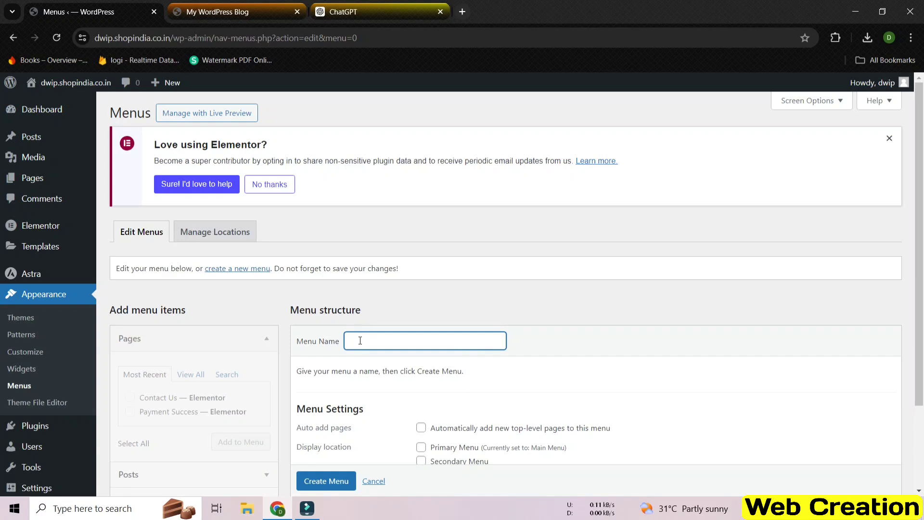
{"action": "type", "text": "Mobile Menu"}
{"action": "scroll", "coordinate": [360, 342], "scroll_direction": "down", "scroll_amount": 1}
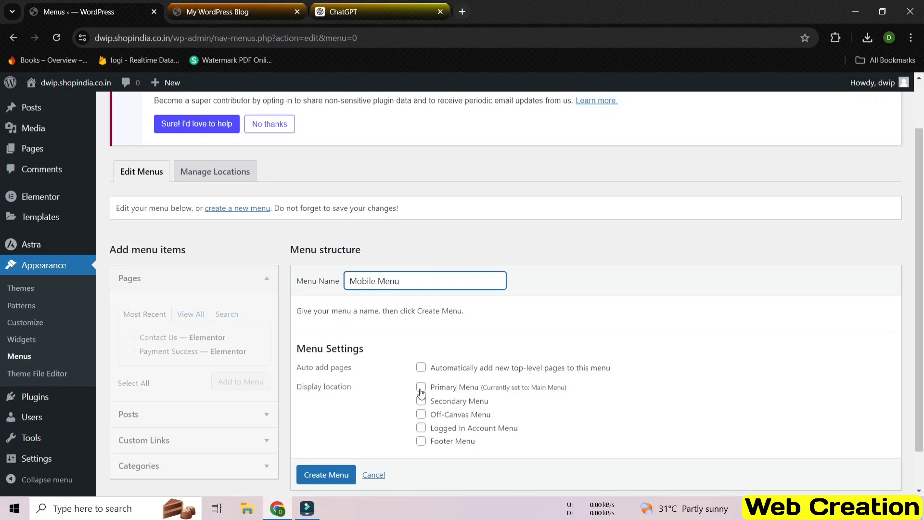
{"action": "left_click", "coordinate": [421, 414]}
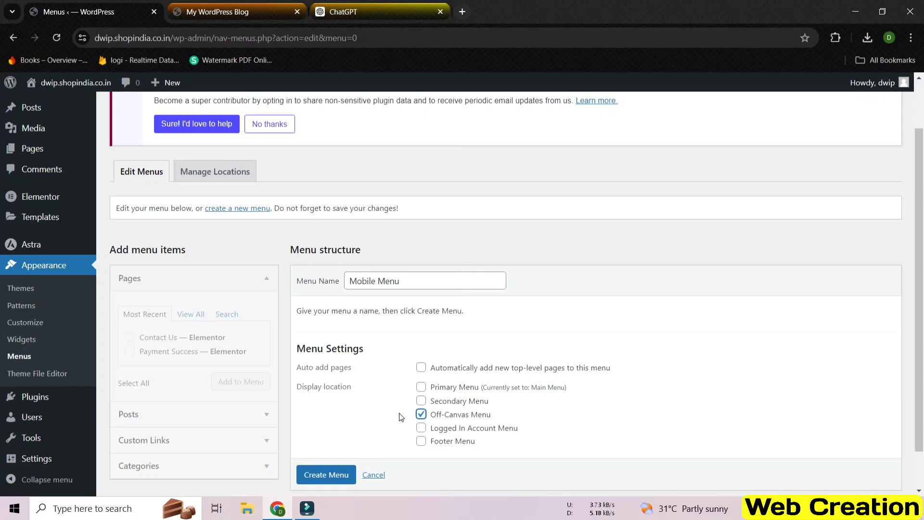
{"action": "left_click", "coordinate": [322, 477]}
{"action": "scroll", "coordinate": [323, 479], "scroll_direction": "down", "scroll_amount": 1}
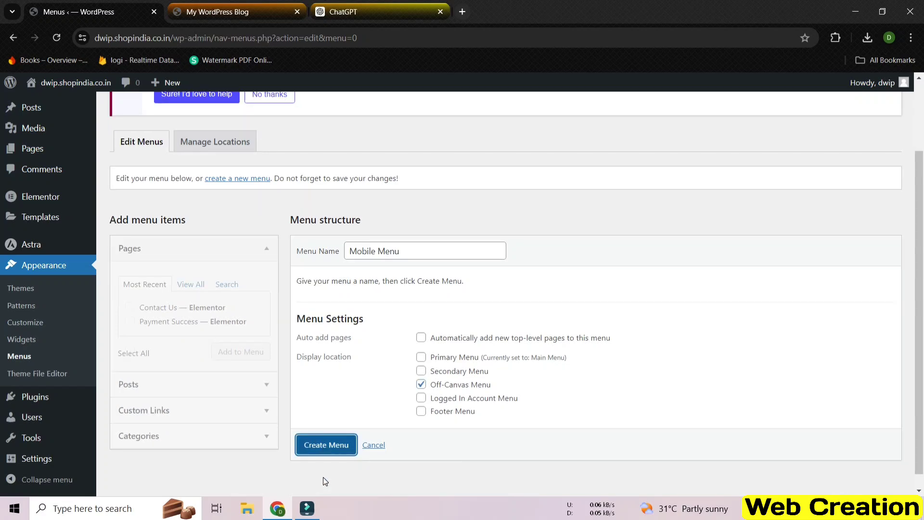
{"action": "left_click", "coordinate": [326, 448]}
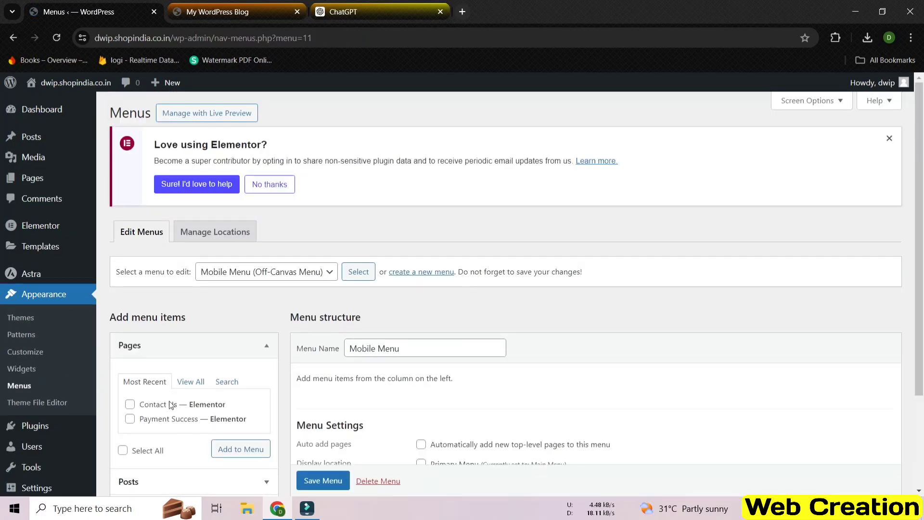
Add the Home, Post and Privacy Policy pages to Mobile Menu and save the menu
{"action": "scroll", "coordinate": [165, 407], "scroll_direction": "down", "scroll_amount": 3}
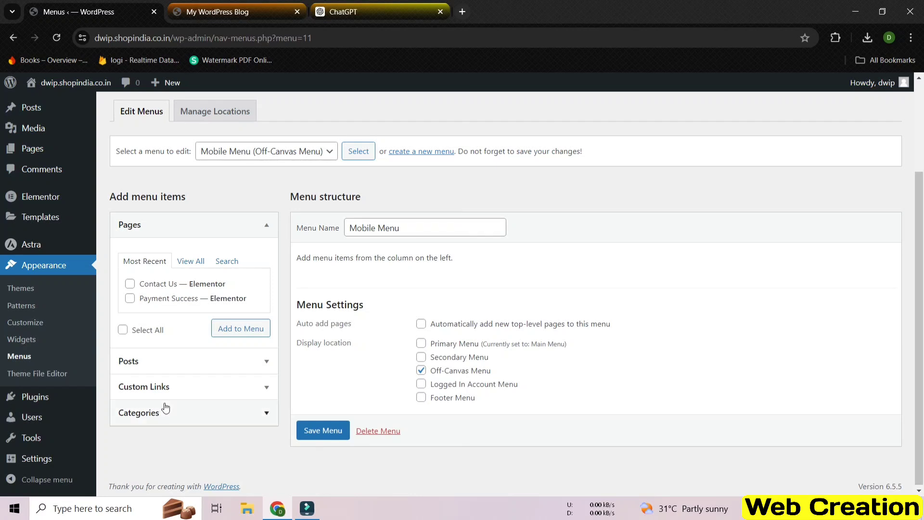
{"action": "left_click", "coordinate": [187, 263]}
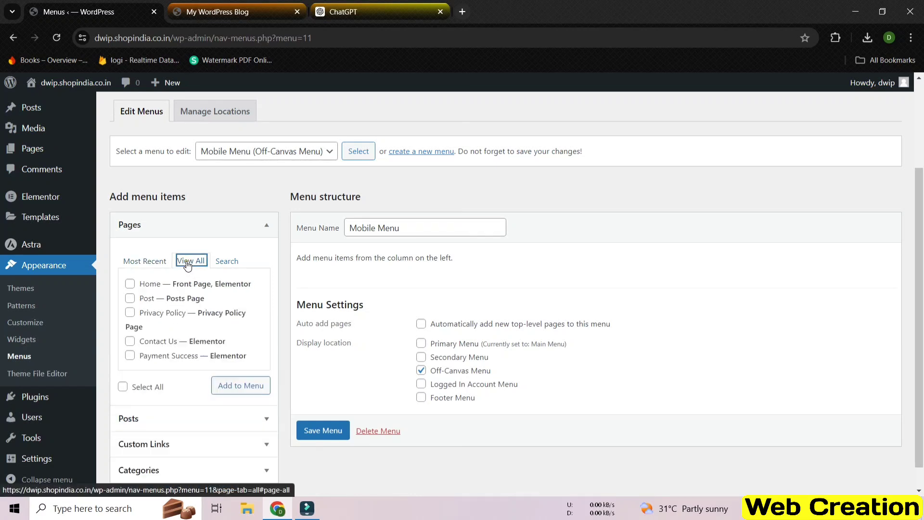
{"action": "left_click", "coordinate": [130, 283]}
{"action": "left_click", "coordinate": [130, 298]}
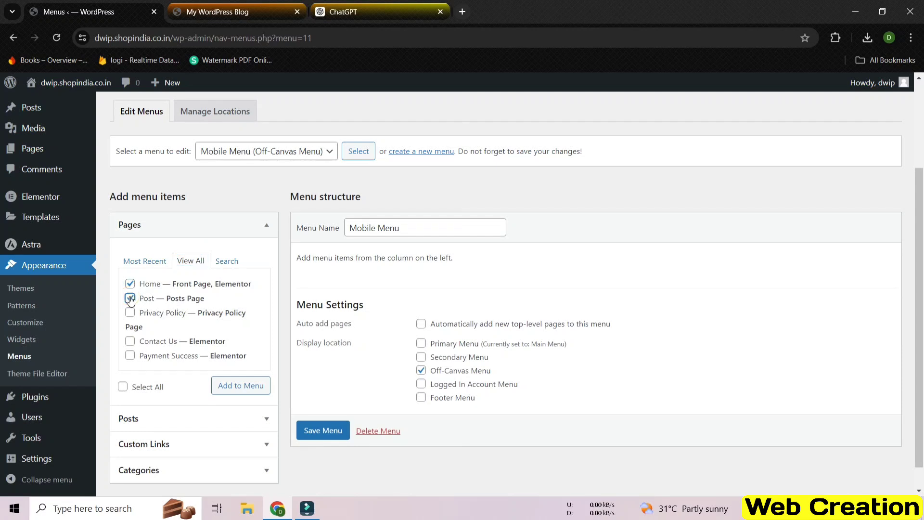
{"action": "left_click", "coordinate": [130, 313]}
{"action": "left_click", "coordinate": [238, 388]}
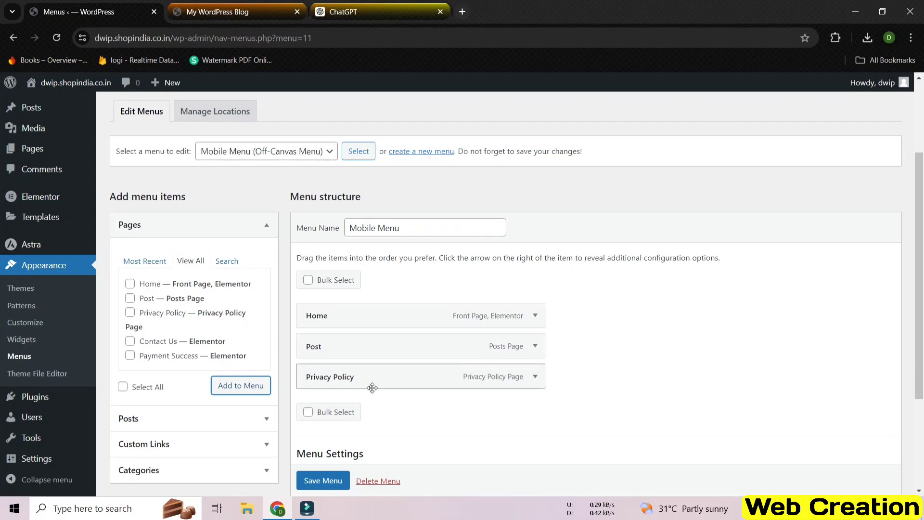
{"action": "scroll", "coordinate": [337, 481], "scroll_direction": "down", "scroll_amount": 1}
{"action": "left_click", "coordinate": [335, 481]}
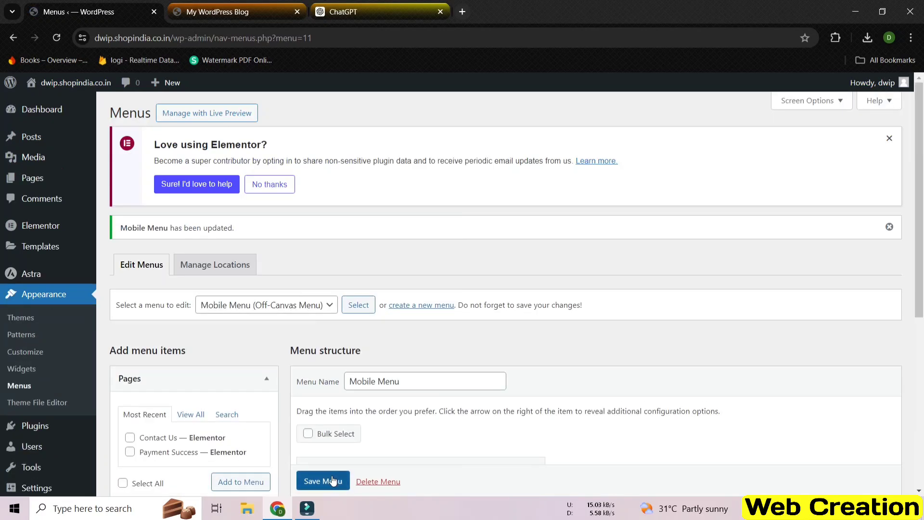
Reload the live home page, leave the responsive view and check the desktop header navigation with its More dropdown
{"action": "left_click", "coordinate": [248, 3]}
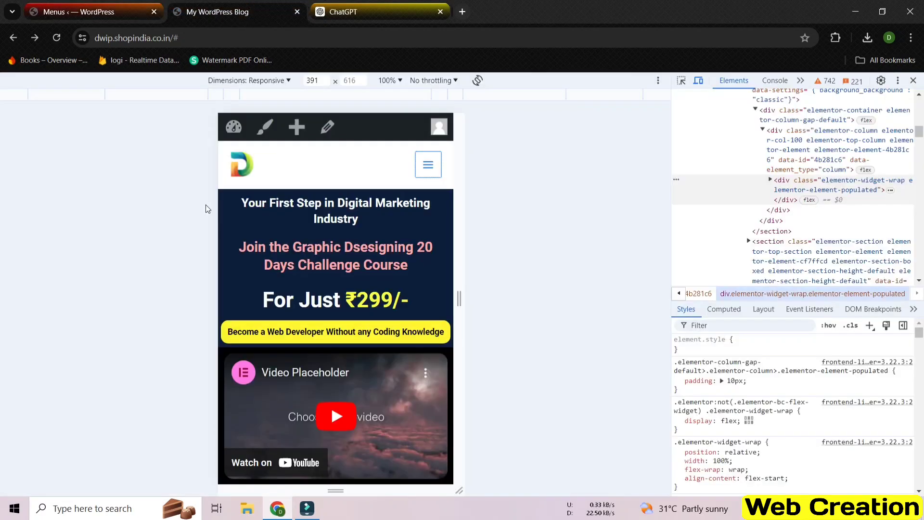
{"action": "left_click", "coordinate": [59, 41]}
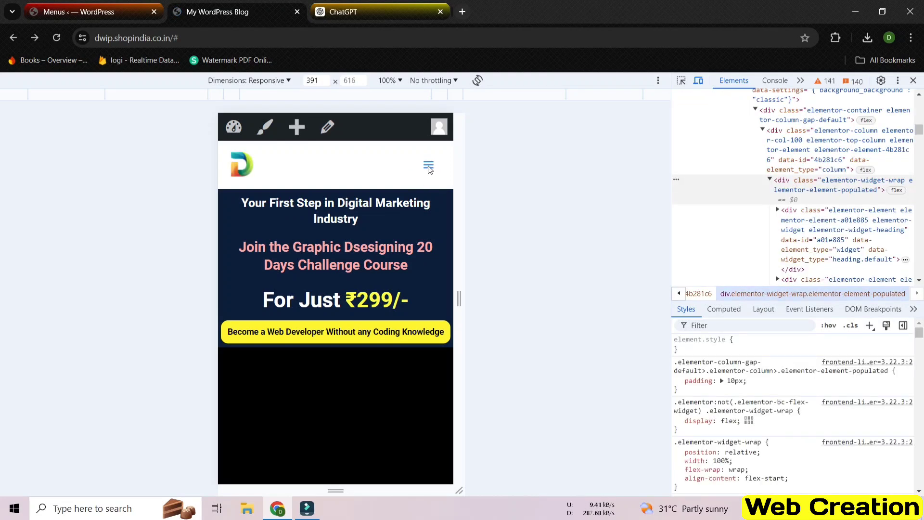
{"action": "left_click", "coordinate": [428, 168]}
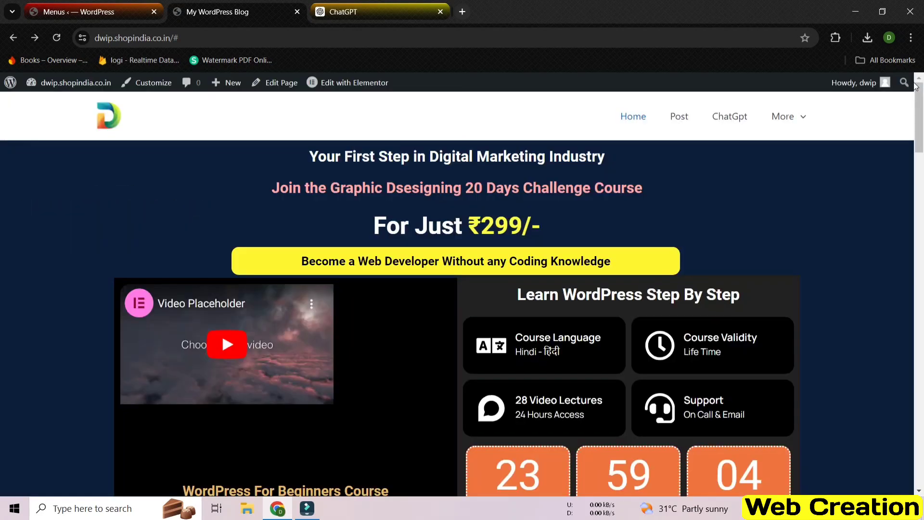
{"action": "left_click", "coordinate": [914, 83]}
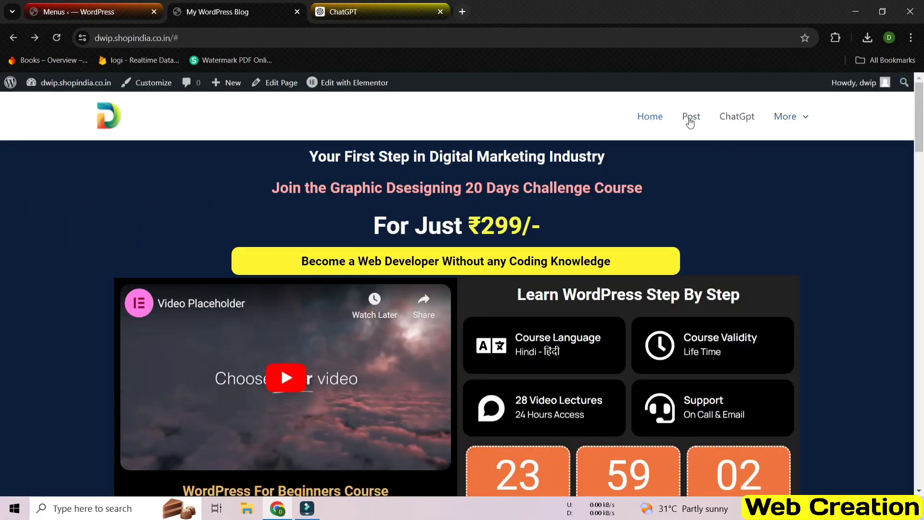
{"action": "mouse_move", "coordinate": [787, 118]}
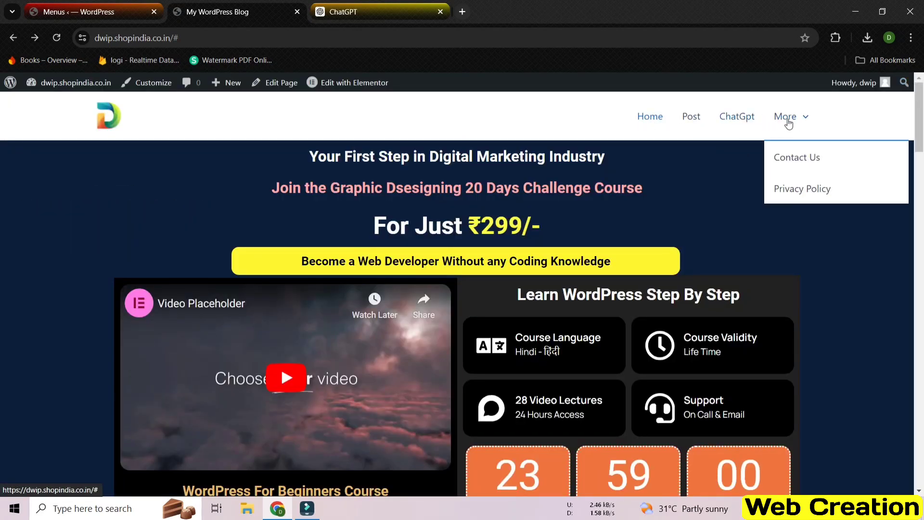
Inspect the live home page in the responsive mobile view and expand its navigation menu
{"action": "right_click", "coordinate": [712, 197]}
{"action": "left_click", "coordinate": [753, 453]}
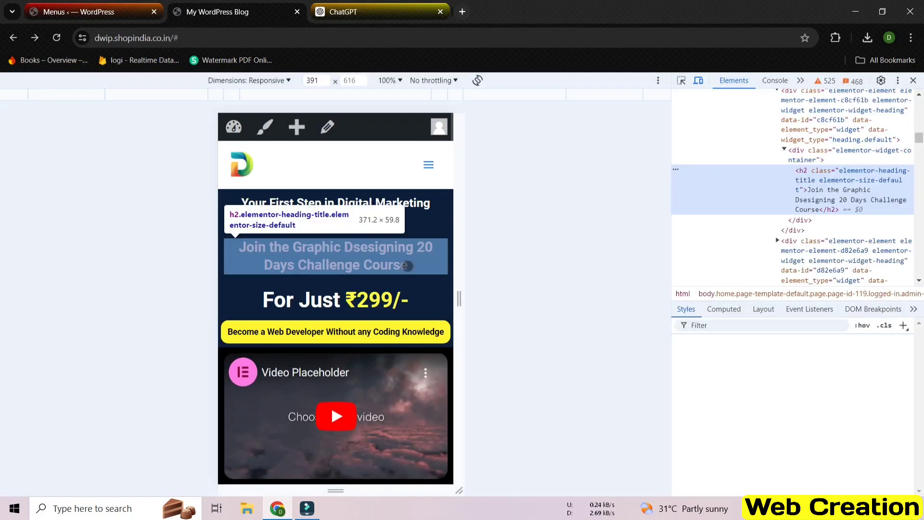
{"action": "left_click", "coordinate": [428, 165]}
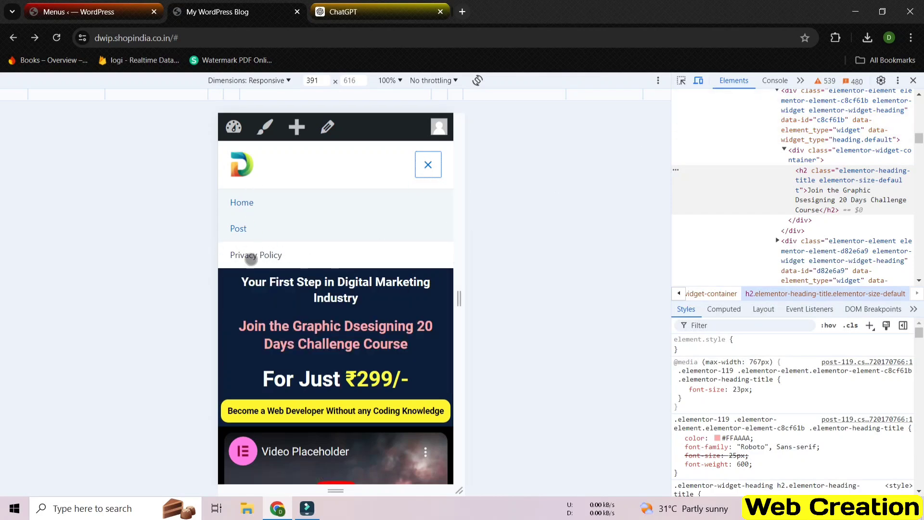
Return to the menu editor, nest Privacy Policy as a sub item under Post in Mobile Menu, and save the menu
{"action": "key", "text": "ctrl+shift+Tab"}
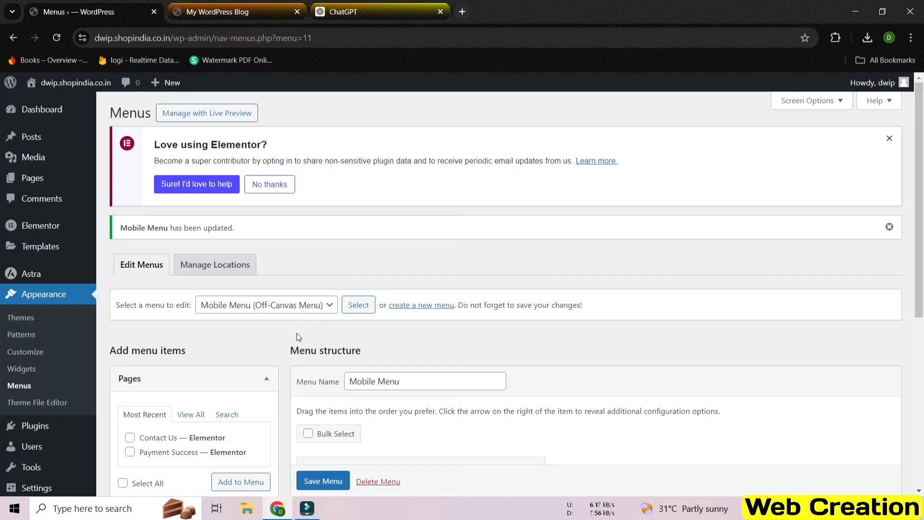
{"action": "scroll", "coordinate": [295, 334], "scroll_direction": "down", "scroll_amount": 2}
{"action": "scroll", "coordinate": [267, 312], "scroll_direction": "down", "scroll_amount": 1}
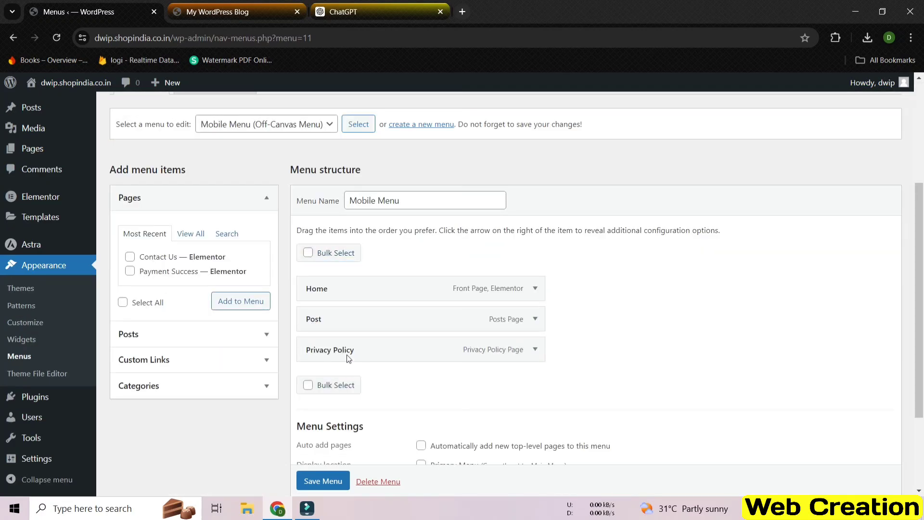
{"action": "left_click_drag", "start_coordinate": [318, 353], "coordinate": [338, 350]}
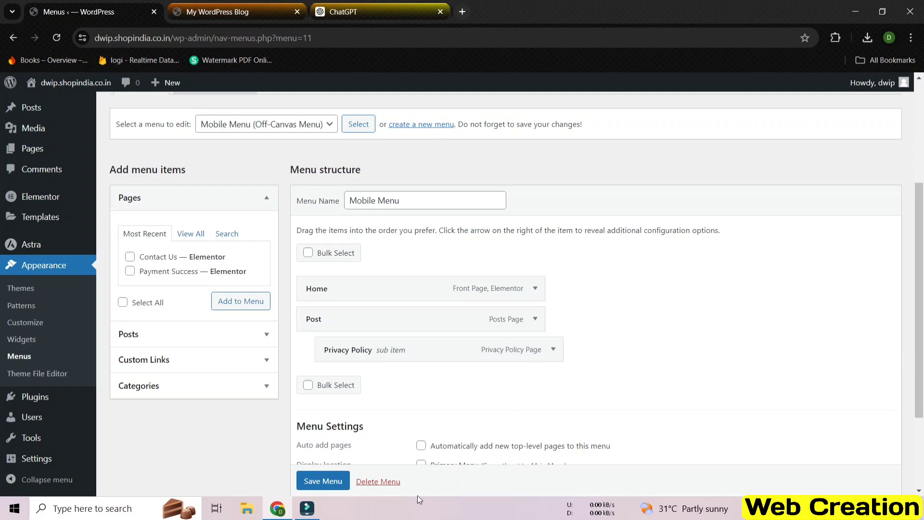
{"action": "scroll", "coordinate": [332, 482], "scroll_direction": "down", "scroll_amount": 1}
{"action": "left_click", "coordinate": [331, 480]}
Reload the live site in mobile view, expand its navigation and test the Post item's submenu toggle
{"action": "left_click", "coordinate": [281, 8]}
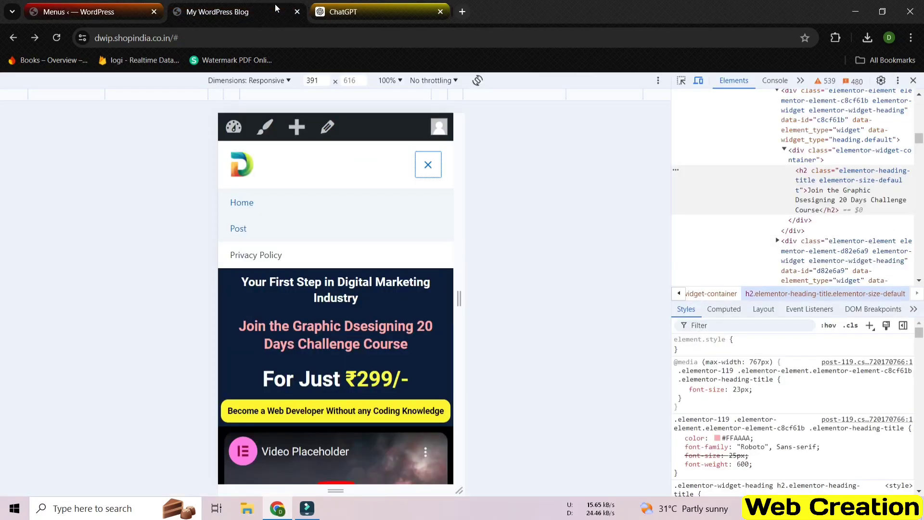
{"action": "left_click", "coordinate": [56, 41]}
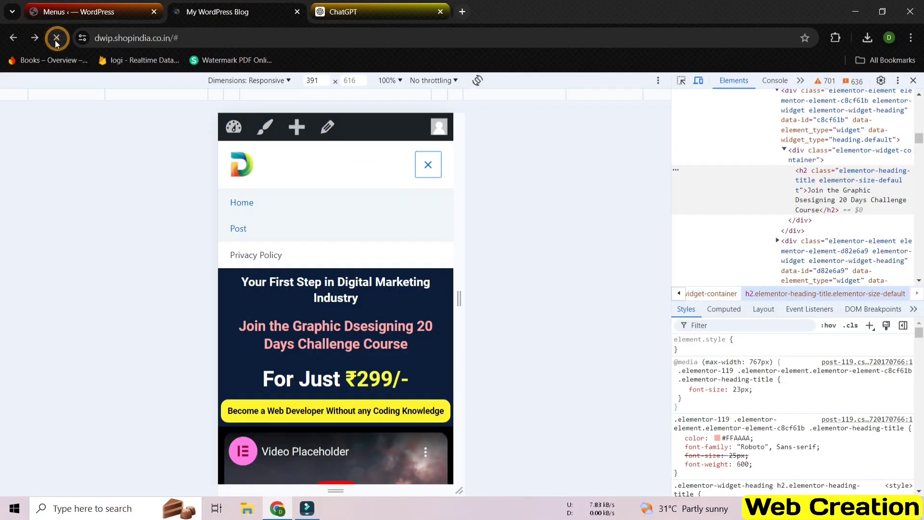
{"action": "left_click", "coordinate": [426, 165]}
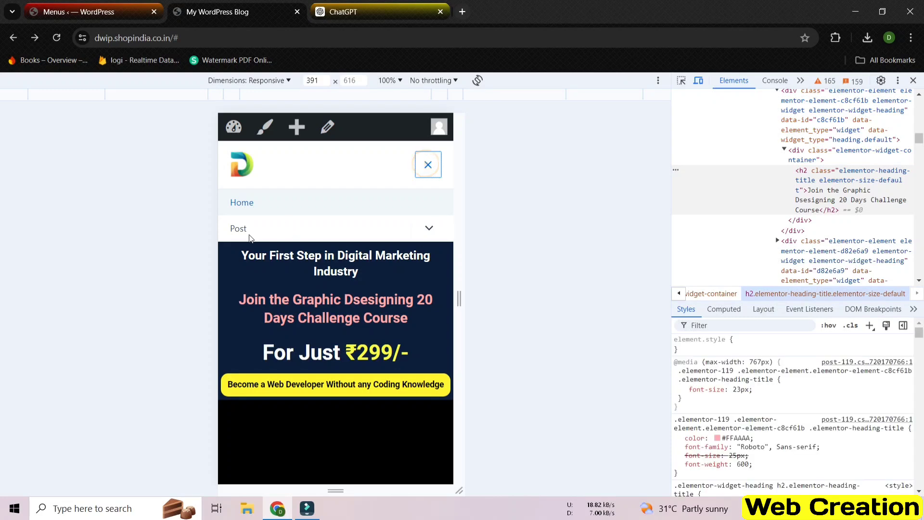
{"action": "left_click", "coordinate": [431, 229]}
{"action": "left_click", "coordinate": [432, 232]}
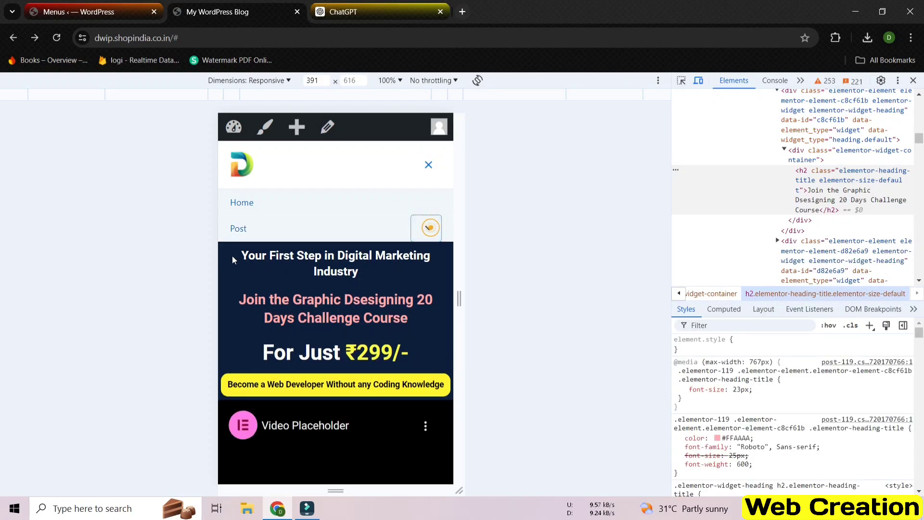
Return to the menu editor and move Privacy Policy back to the top level of Mobile Menu
{"action": "left_click", "coordinate": [89, 5]}
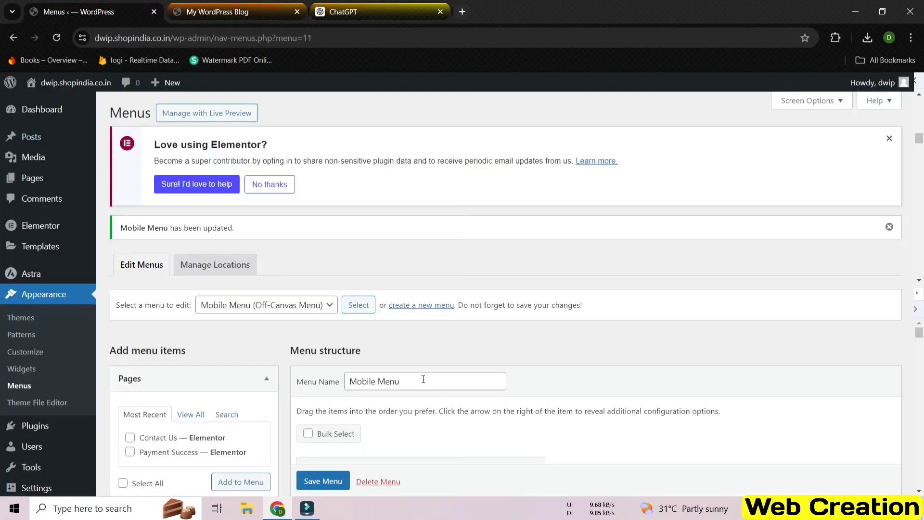
{"action": "scroll", "coordinate": [405, 399], "scroll_direction": "down", "scroll_amount": 1}
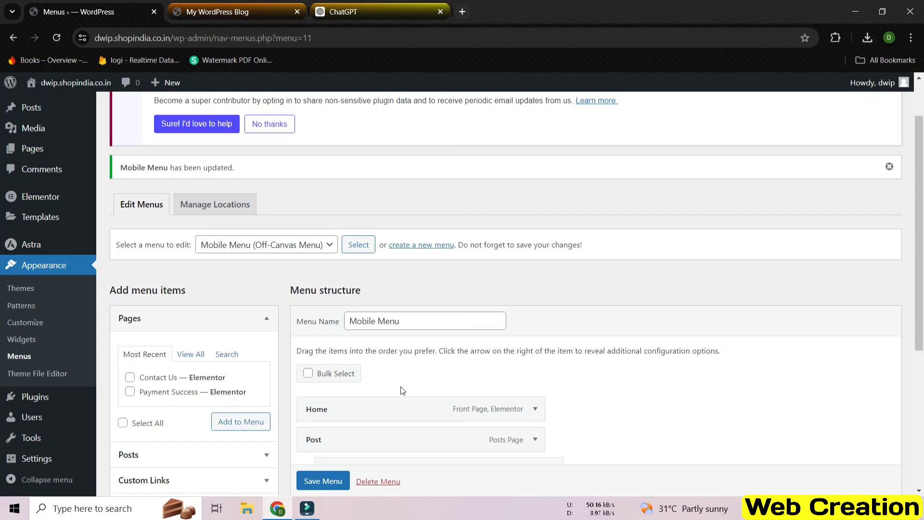
{"action": "scroll", "coordinate": [403, 390], "scroll_direction": "down", "scroll_amount": 1}
{"action": "left_click_drag", "start_coordinate": [392, 411], "coordinate": [374, 411]}
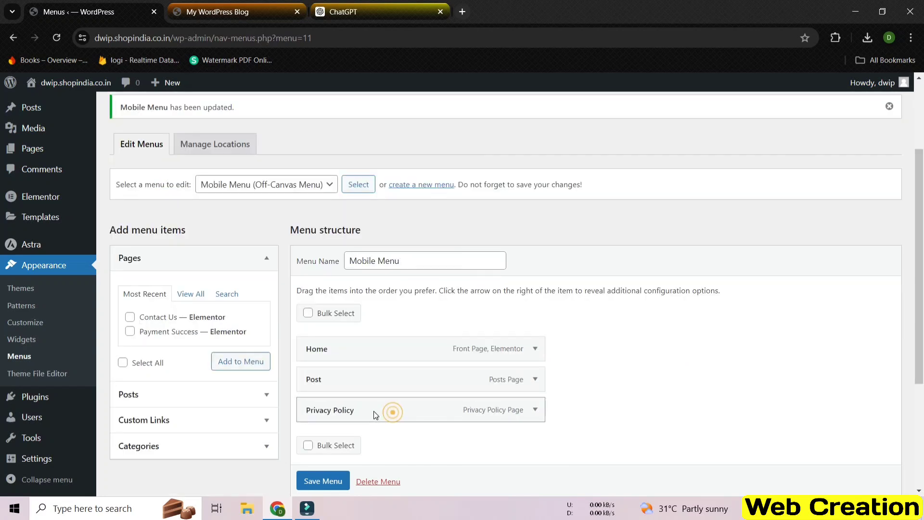
Review the Mobile Menu structure and display location settings, and open the list of menus available for editing
{"action": "left_click", "coordinate": [409, 261]}
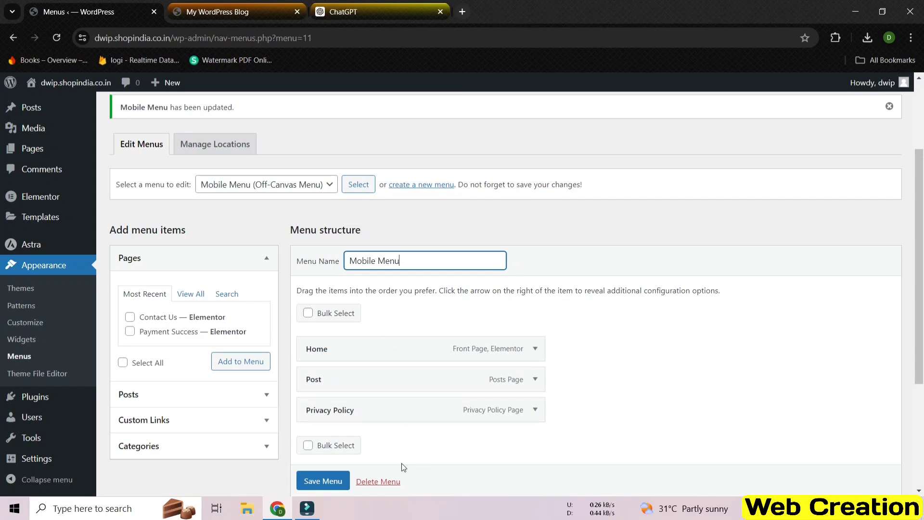
{"action": "scroll", "coordinate": [430, 409], "scroll_direction": "down", "scroll_amount": 1}
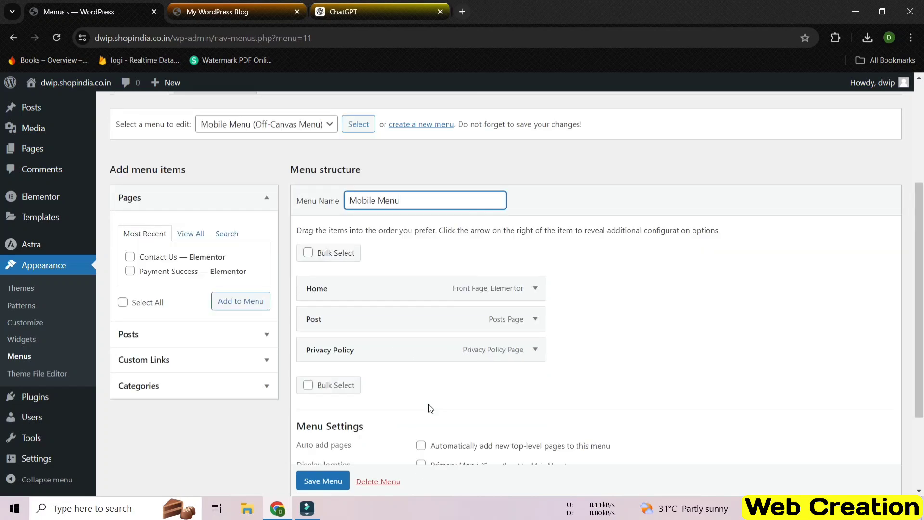
{"action": "scroll", "coordinate": [431, 409], "scroll_direction": "down", "scroll_amount": 1}
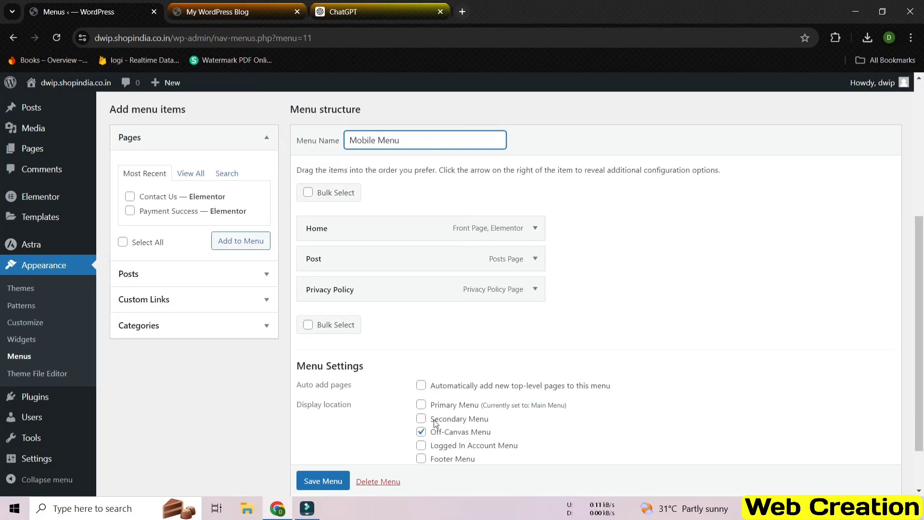
{"action": "scroll", "coordinate": [379, 423], "scroll_direction": "down", "scroll_amount": 1}
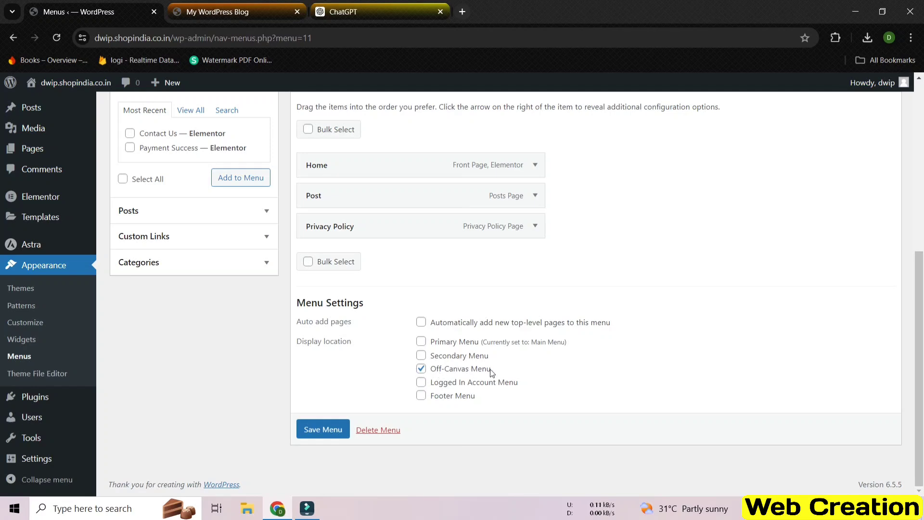
{"action": "scroll", "coordinate": [553, 378], "scroll_direction": "up", "scroll_amount": 3}
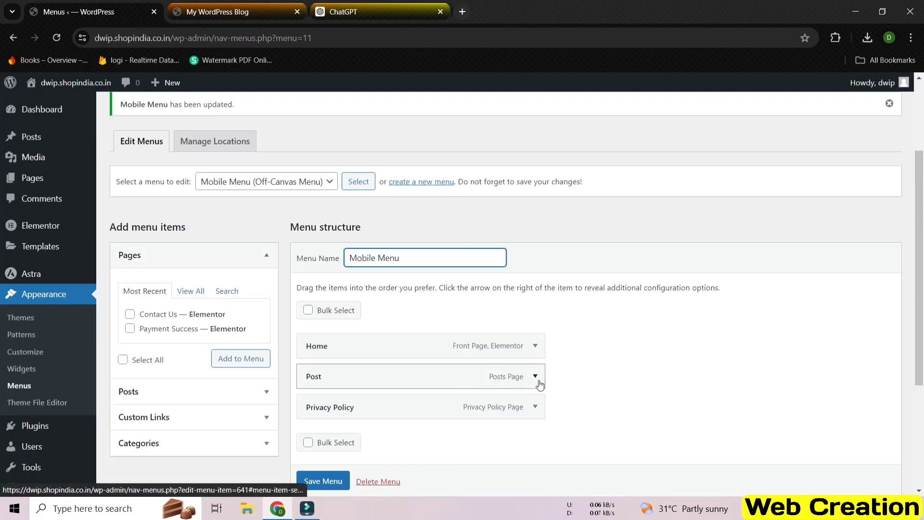
{"action": "left_click", "coordinate": [613, 378]}
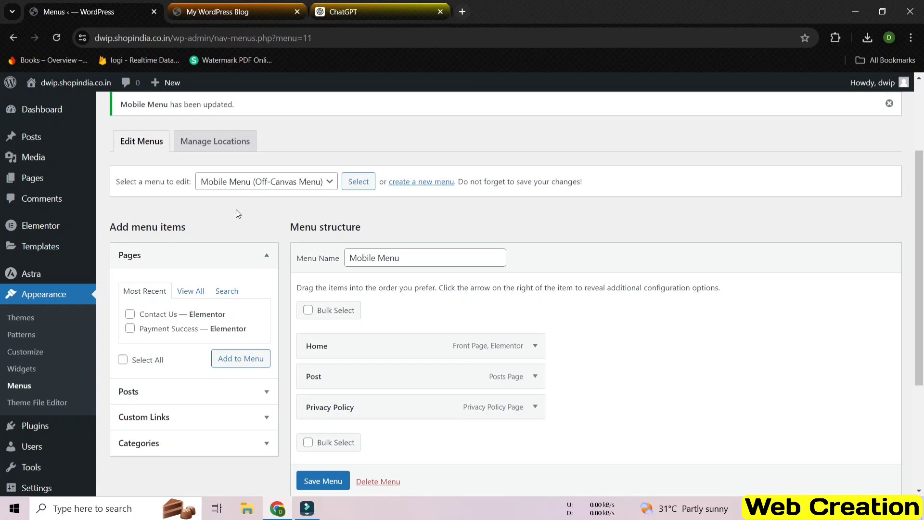
{"action": "left_click", "coordinate": [288, 186]}
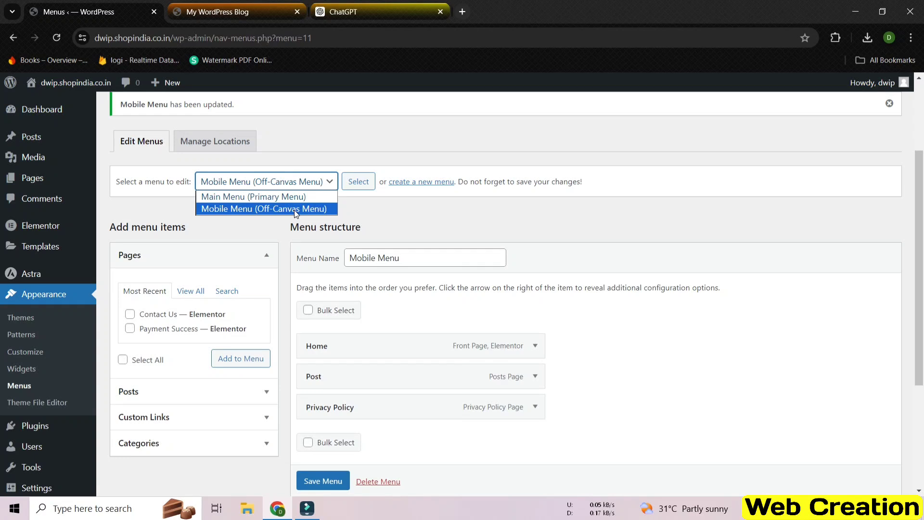
{"action": "left_click", "coordinate": [254, 198]}
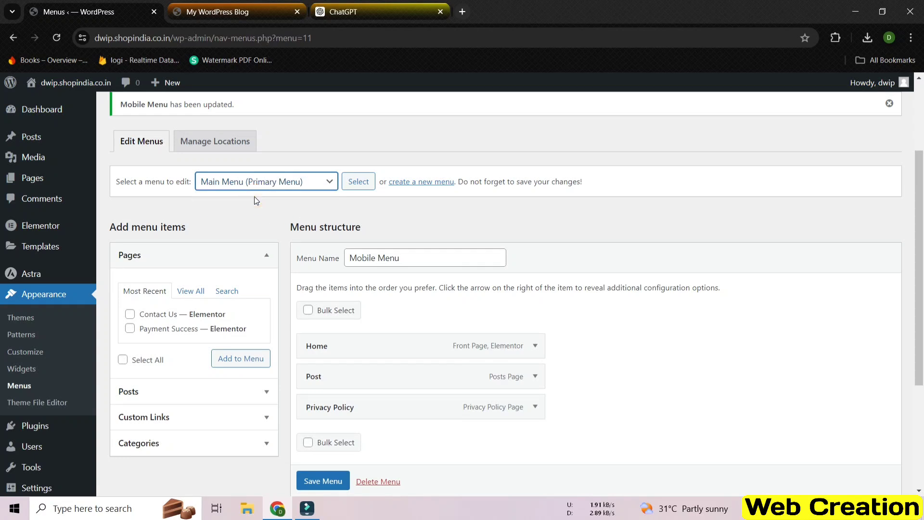
{"action": "left_click", "coordinate": [353, 184]}
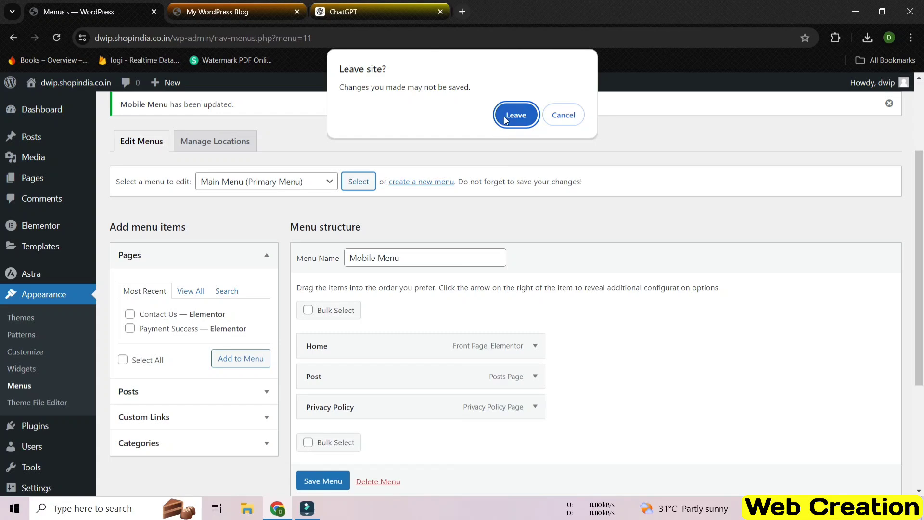
{"action": "left_click", "coordinate": [636, 363]}
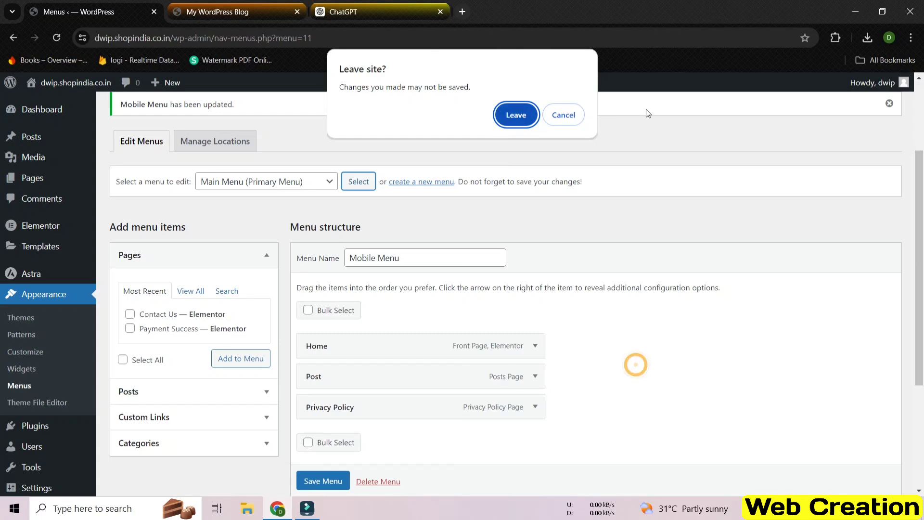
{"action": "left_click", "coordinate": [575, 119]}
Save Mobile Menu, and open Main Menu in the editor to review its name and item structure
{"action": "left_click", "coordinate": [327, 481]}
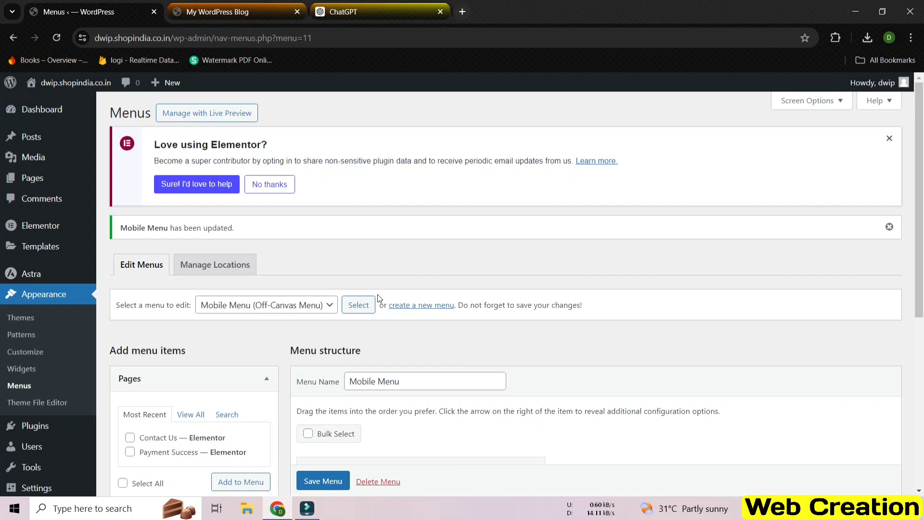
{"action": "left_click", "coordinate": [282, 306]}
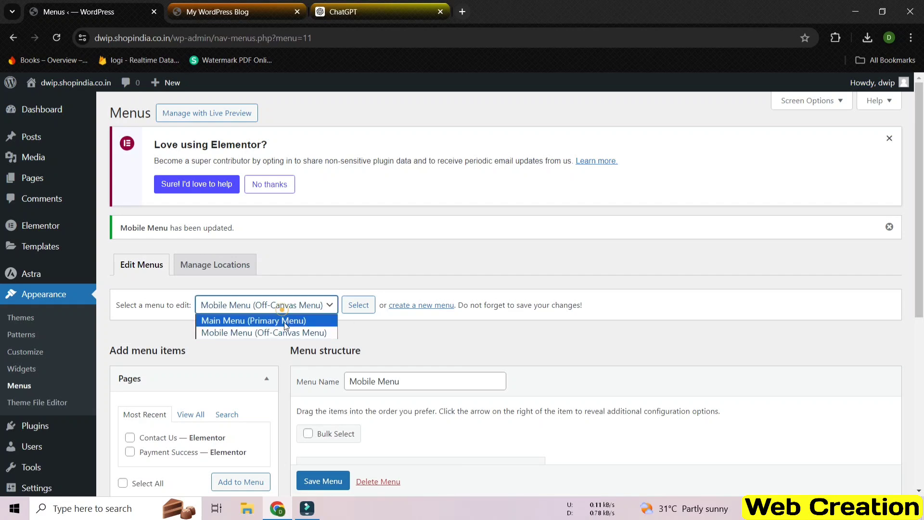
{"action": "left_click", "coordinate": [258, 320]}
{"action": "left_click", "coordinate": [356, 304]}
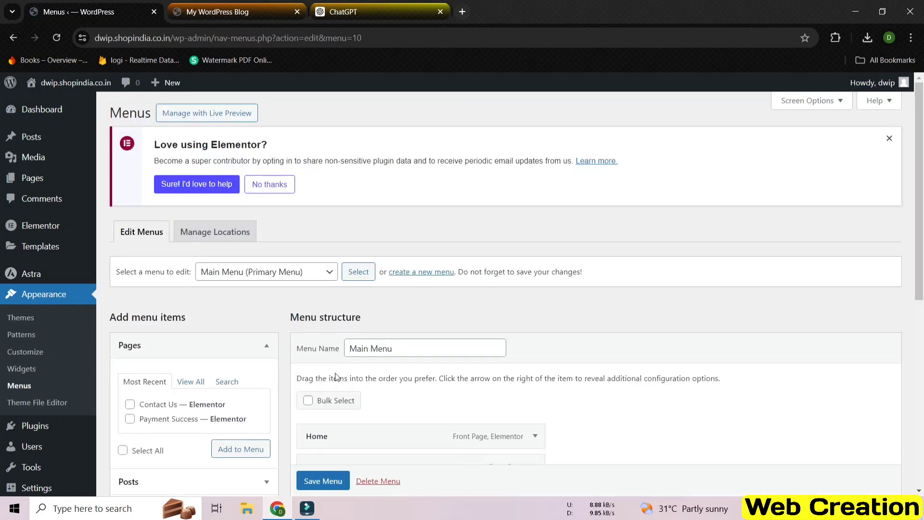
{"action": "left_click_drag", "start_coordinate": [350, 349], "coordinate": [414, 347]}
{"action": "left_click", "coordinate": [415, 347]}
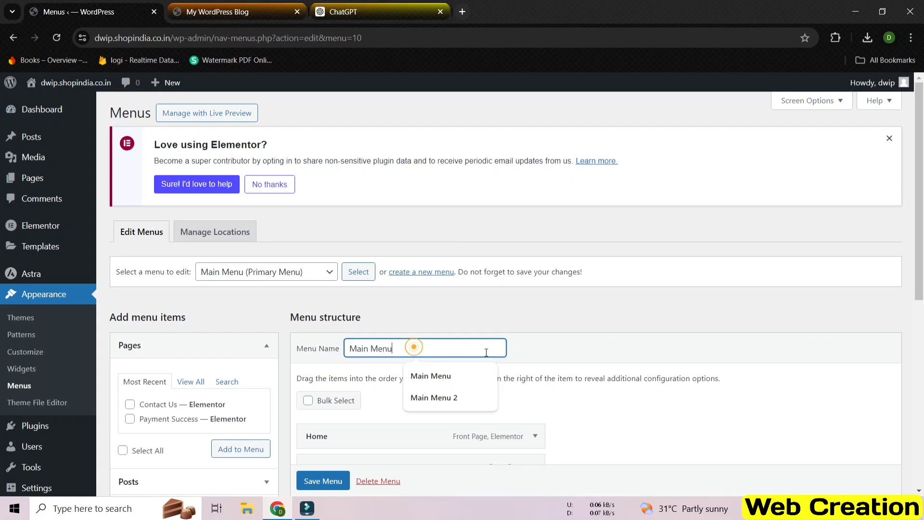
{"action": "left_click", "coordinate": [561, 342]}
{"action": "scroll", "coordinate": [510, 368], "scroll_direction": "down", "scroll_amount": 3}
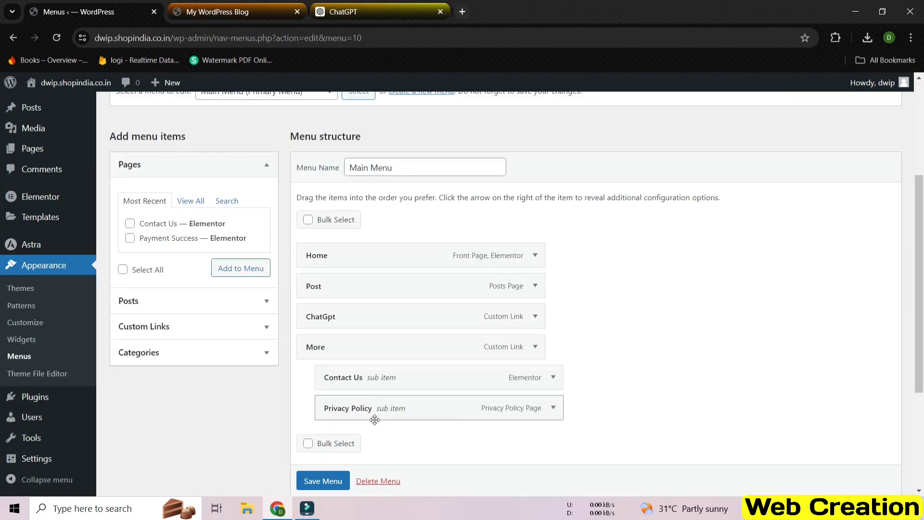
{"action": "scroll", "coordinate": [282, 434], "scroll_direction": "up", "scroll_amount": 3}
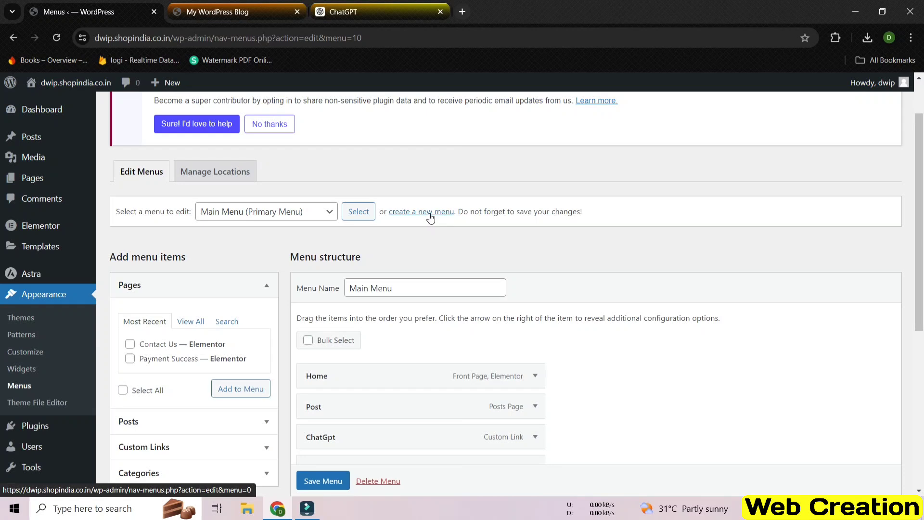
Load Mobile Menu (Off-Canvas Menu) for editing and bring its menu structure into view
{"action": "left_click", "coordinate": [310, 211]}
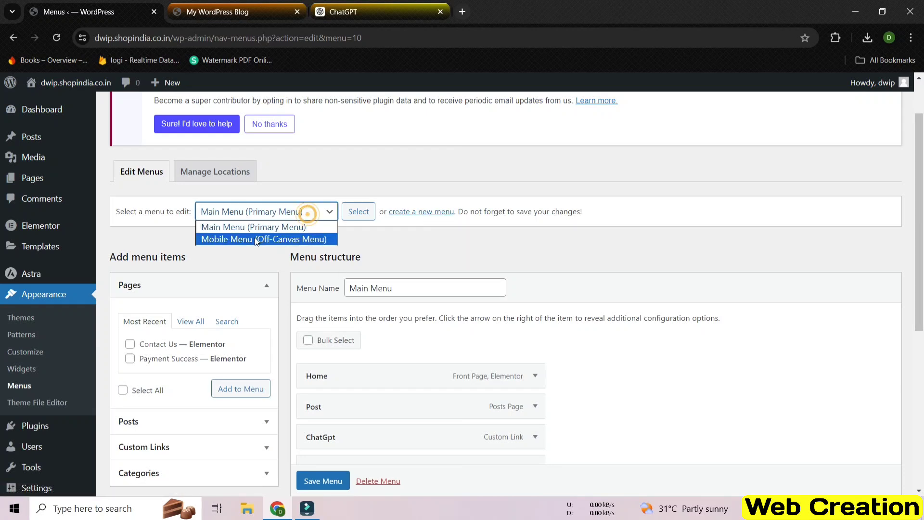
{"action": "left_click", "coordinate": [271, 239]}
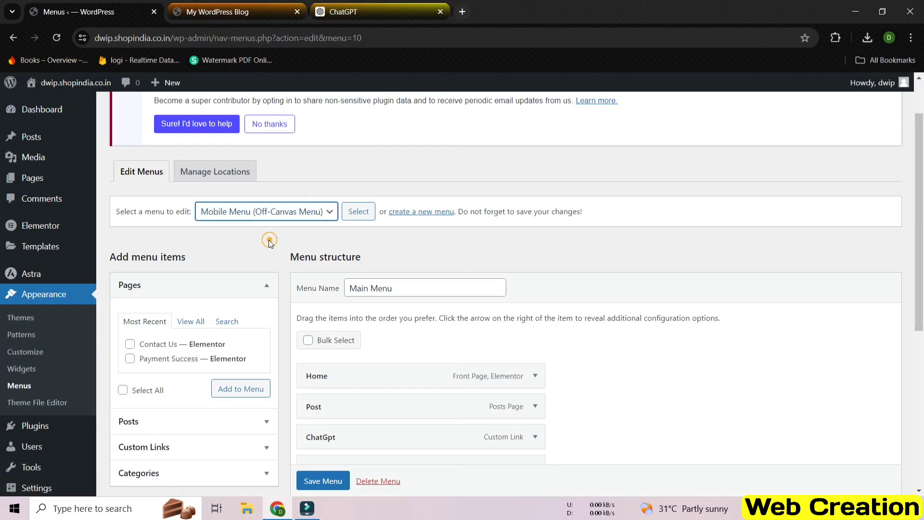
{"action": "left_click", "coordinate": [356, 218]}
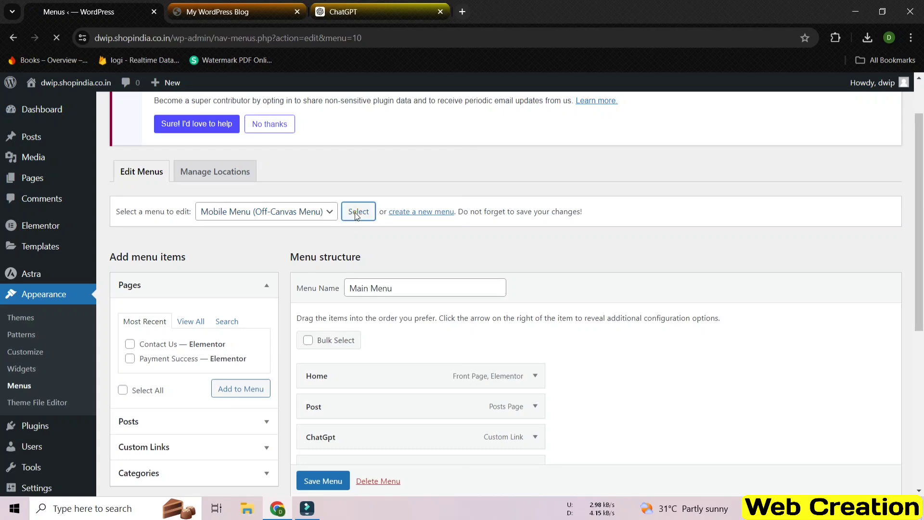
{"action": "scroll", "coordinate": [495, 300], "scroll_direction": "down", "scroll_amount": 3}
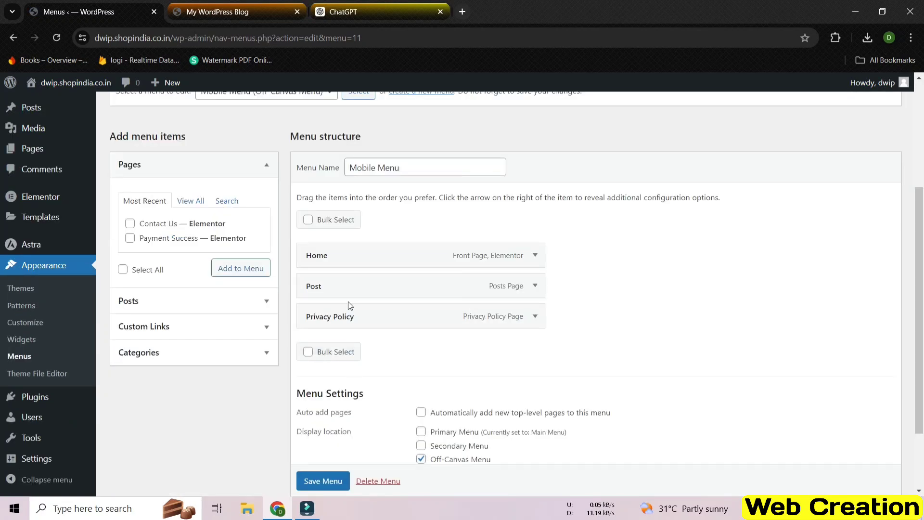
{"action": "left_click", "coordinate": [265, 329]}
{"action": "left_click", "coordinate": [194, 282]}
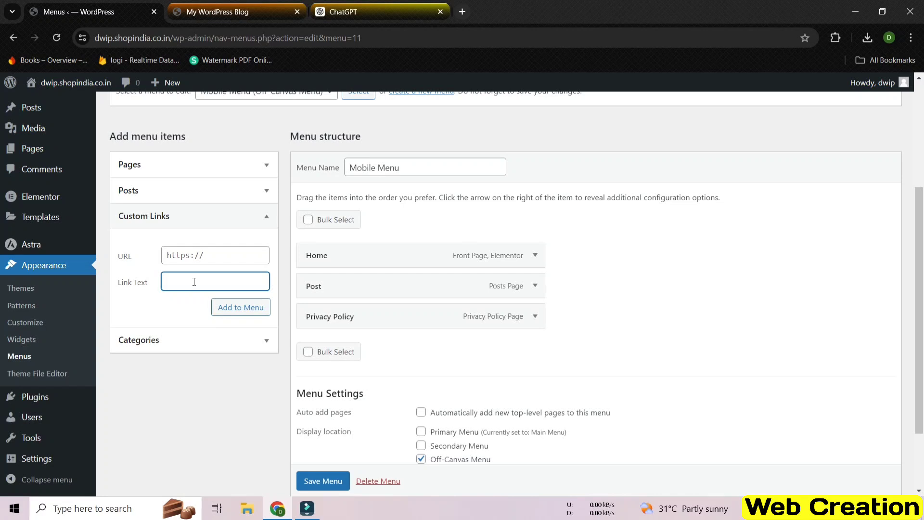
{"action": "type", "text": "ChatGpt"}
{"action": "double_click", "coordinate": [207, 280]}
{"action": "left_click", "coordinate": [217, 288]}
{"action": "right_click", "coordinate": [170, 255]}
{"action": "left_click", "coordinate": [188, 148]}
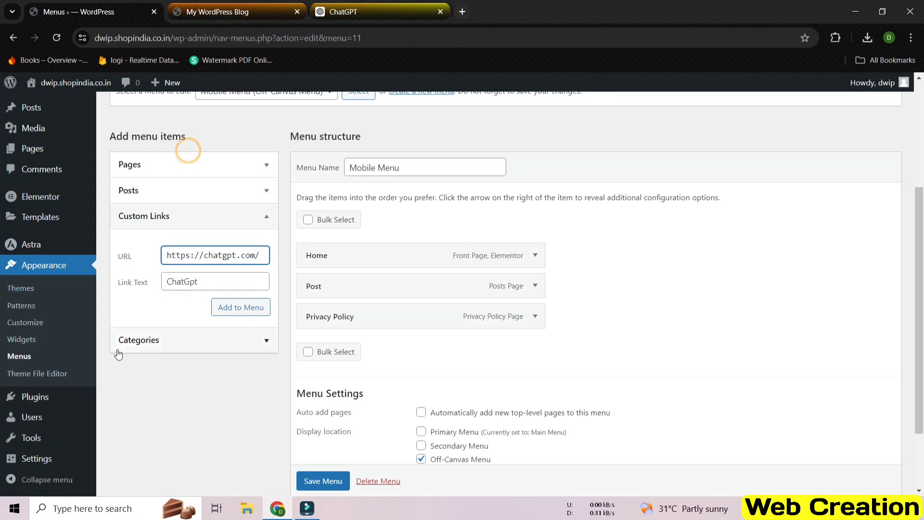
{"action": "left_click", "coordinate": [228, 311]}
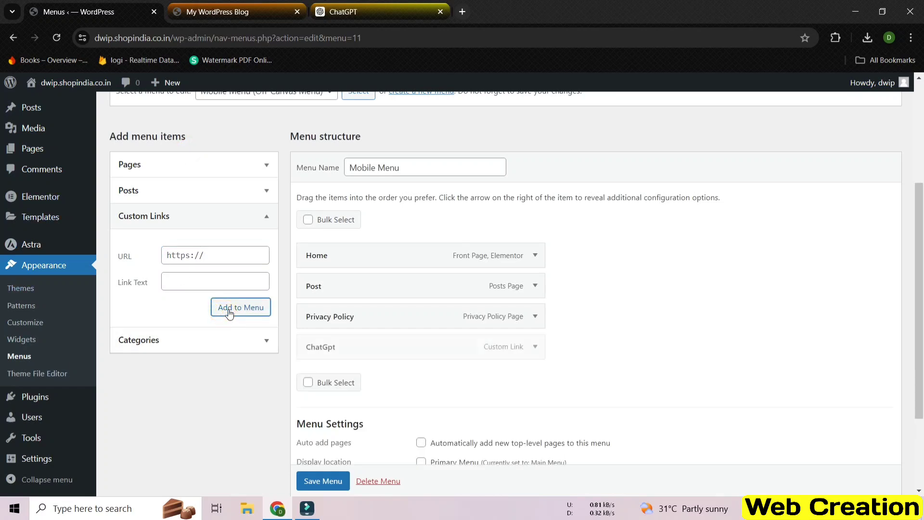
{"action": "left_click", "coordinate": [323, 480]}
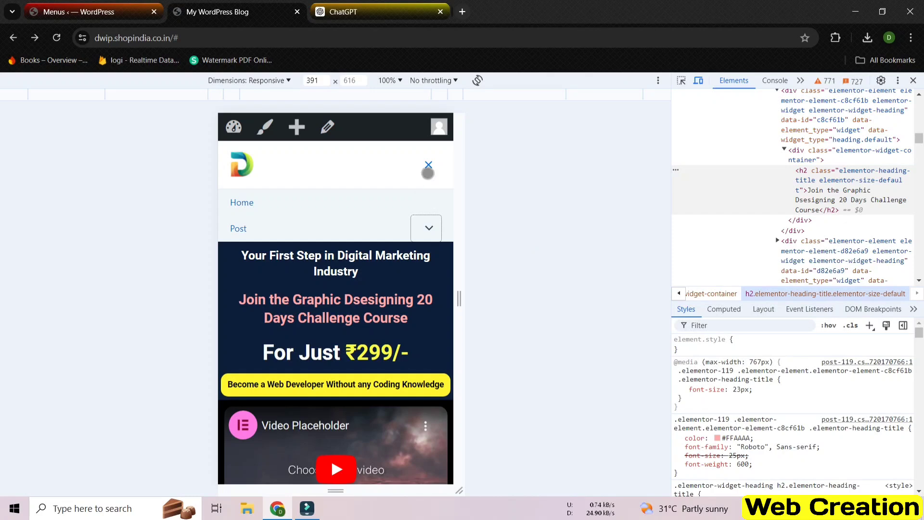
Reload the live site in mobile view and expand its navigation to check the menu items
{"action": "left_click", "coordinate": [56, 38]}
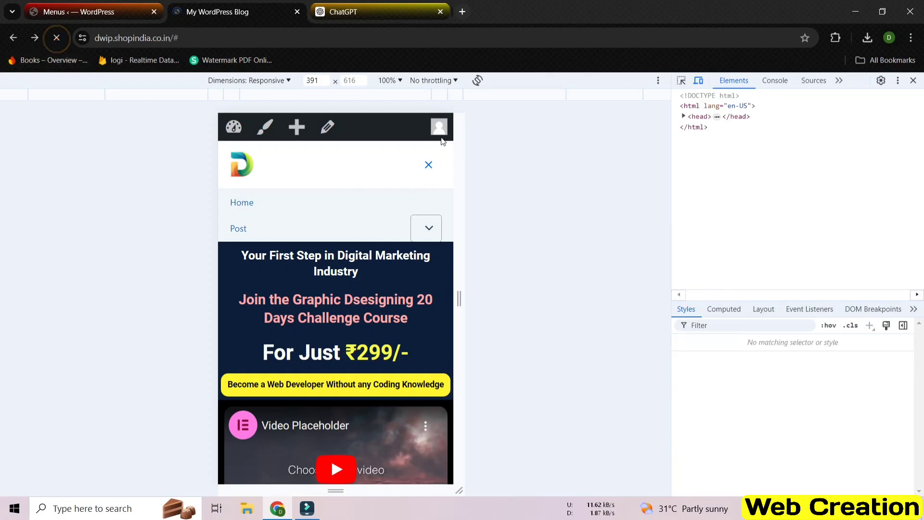
{"action": "left_click", "coordinate": [427, 167]}
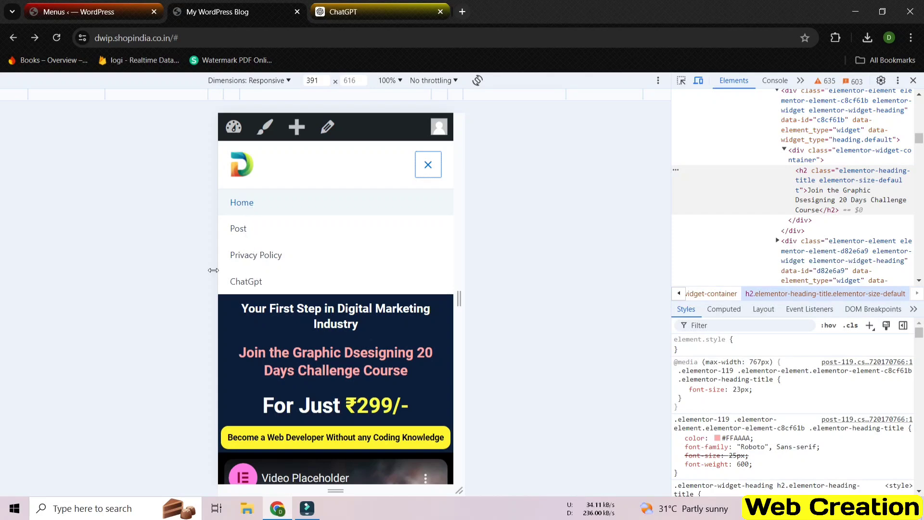
Return to the menu editor, move ChatGpt above Privacy Policy in Mobile Menu, and save the menu
{"action": "left_click", "coordinate": [103, 19]}
{"action": "scroll", "coordinate": [399, 399], "scroll_direction": "down", "scroll_amount": 2}
{"action": "scroll", "coordinate": [399, 399], "scroll_direction": "down", "scroll_amount": 2}
{"action": "scroll", "coordinate": [425, 383], "scroll_direction": "up", "scroll_amount": 1}
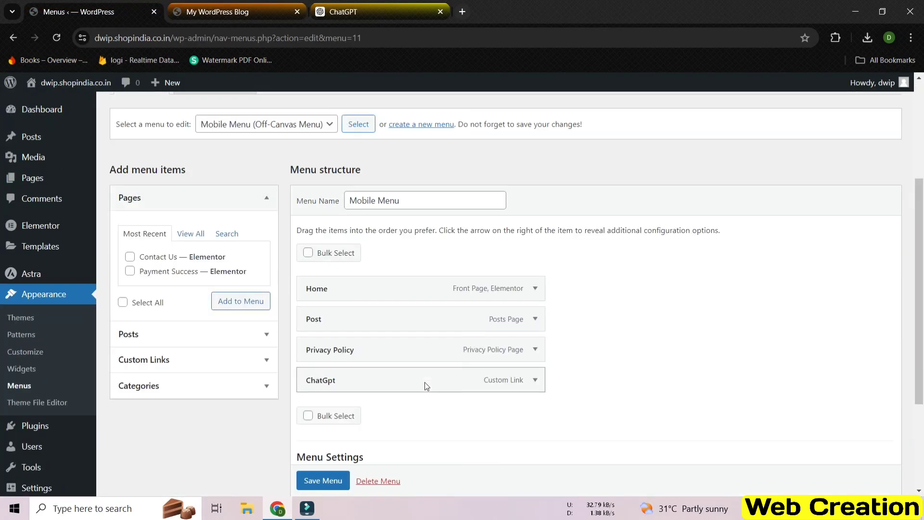
{"action": "left_click_drag", "start_coordinate": [333, 387], "coordinate": [296, 360]}
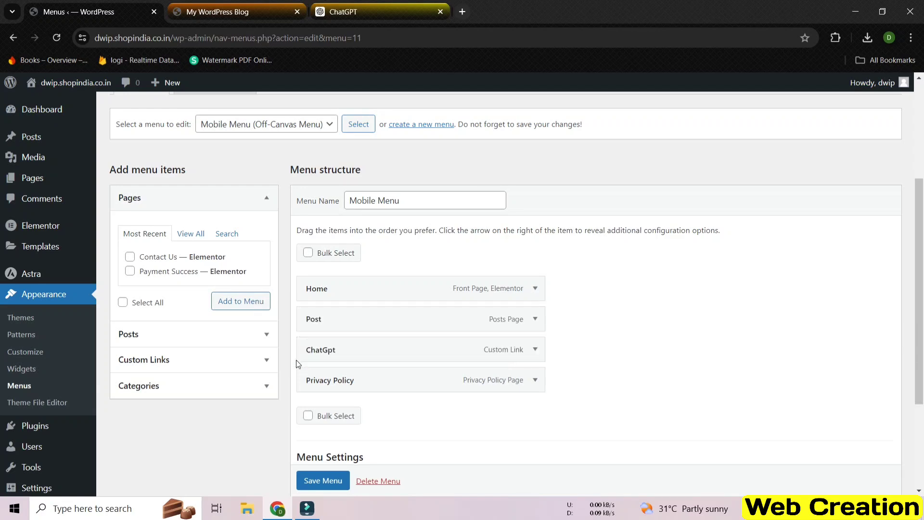
{"action": "left_click", "coordinate": [330, 473]}
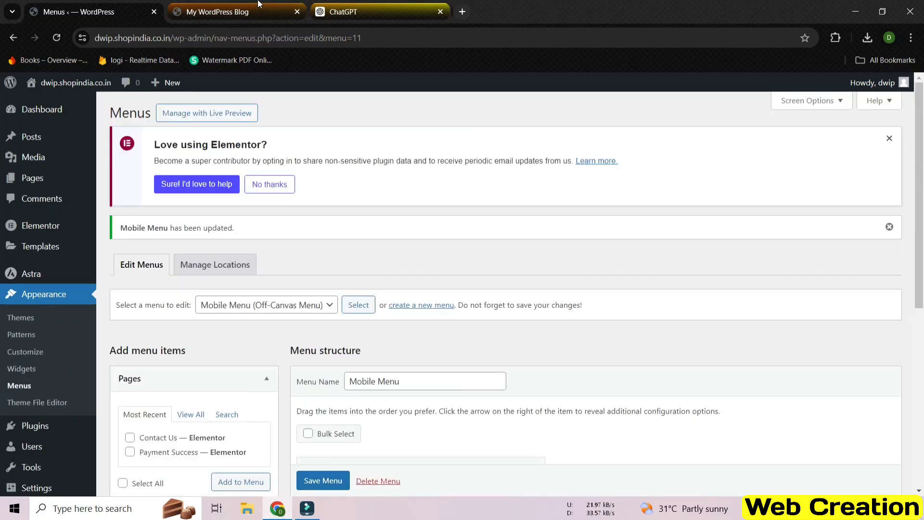
Reload the live site in mobile view, test the ChatGpt link in its navigation, and return to the site's desktop view
{"action": "left_click", "coordinate": [258, 4]}
{"action": "left_click", "coordinate": [56, 37]}
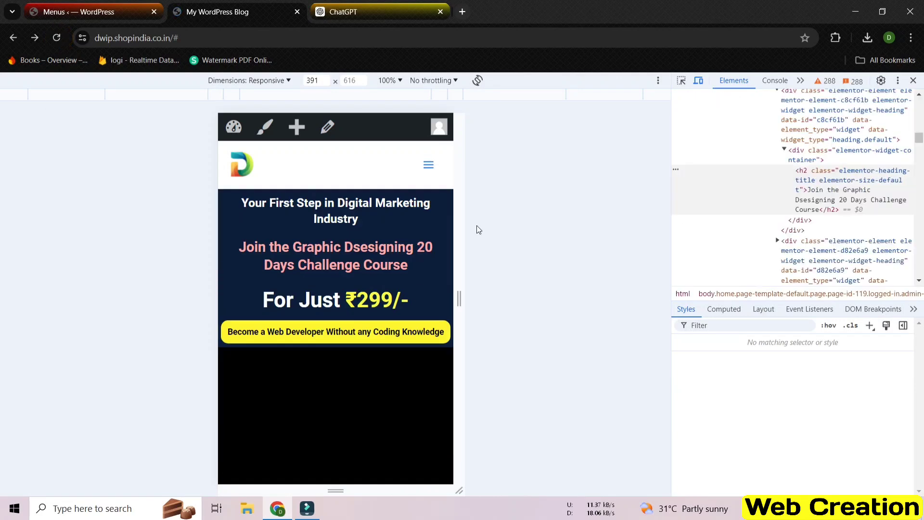
{"action": "left_click", "coordinate": [427, 164]}
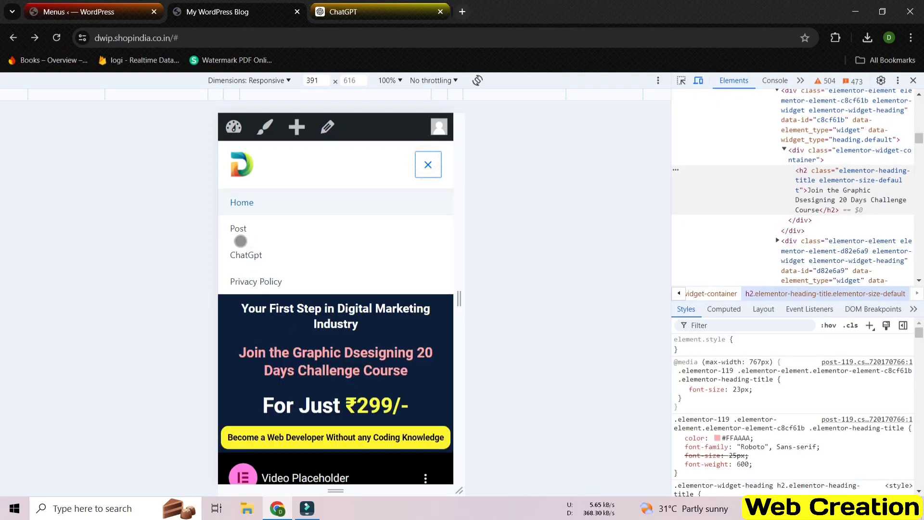
{"action": "left_click", "coordinate": [252, 260]}
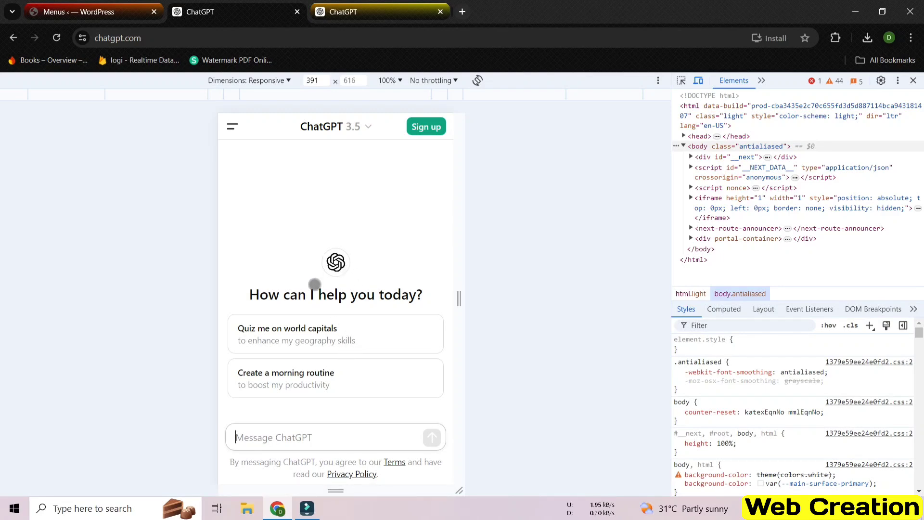
{"action": "left_click", "coordinate": [13, 37]}
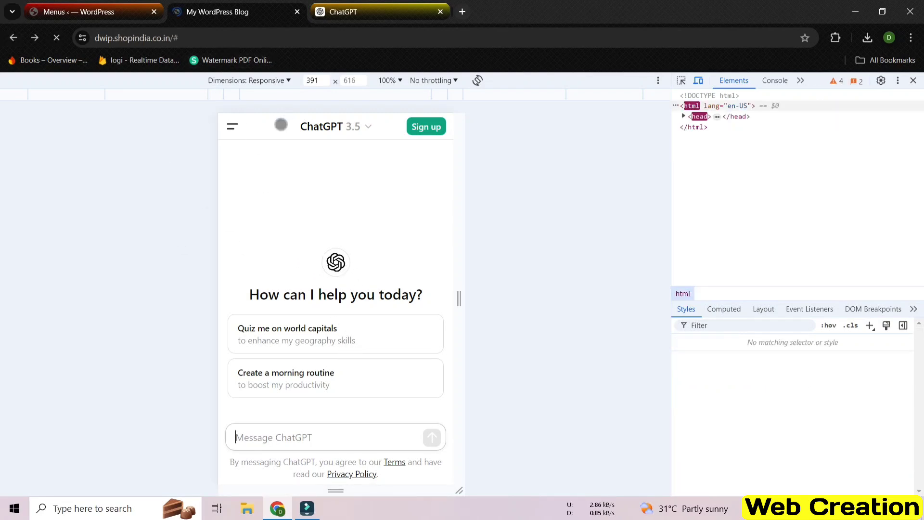
{"action": "key", "text": "F12"}
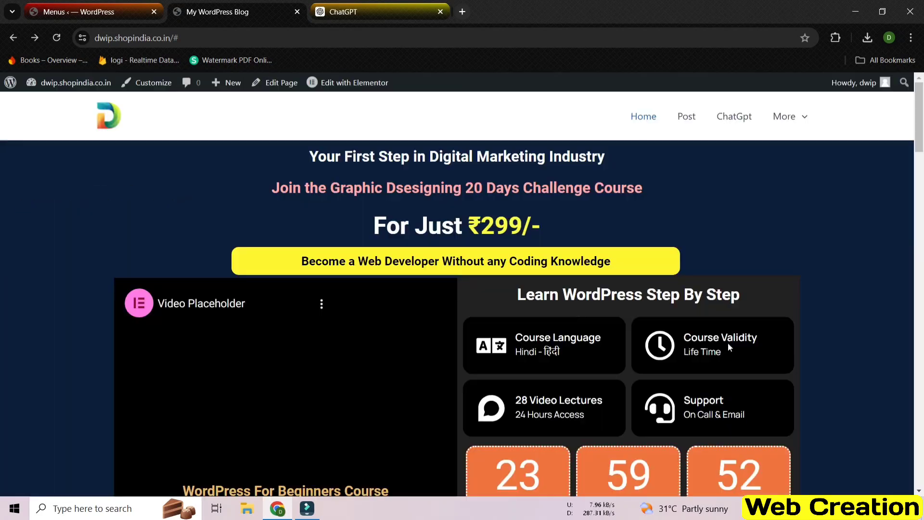